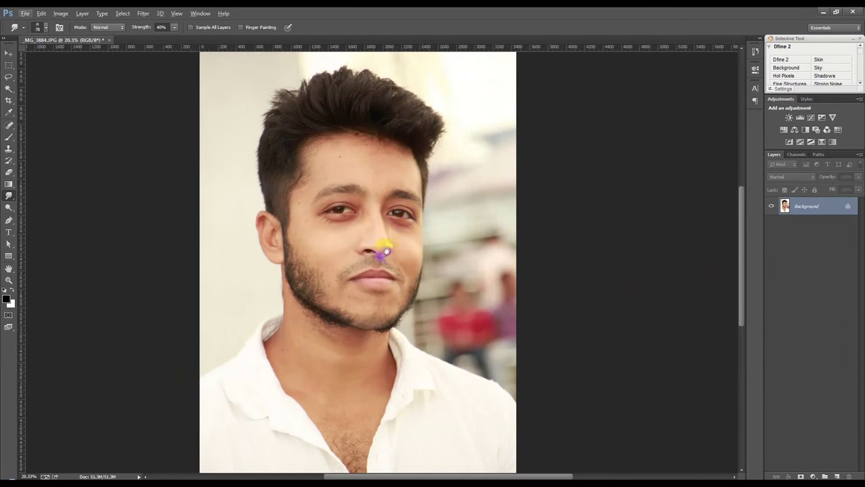
- Select the Spot Healing Brush and set its size to 34 px
left_click_drag(385, 246, 437, 149)
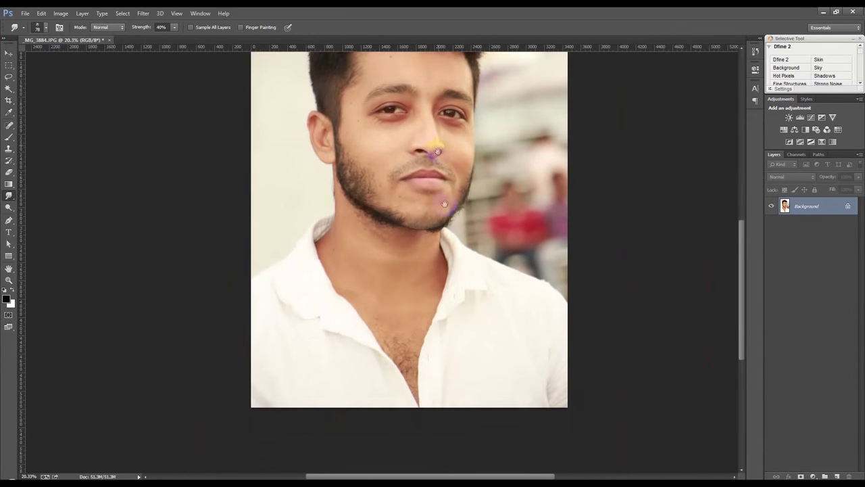
scroll(313, 420, "up", 1)
scroll(313, 421, "up", 5)
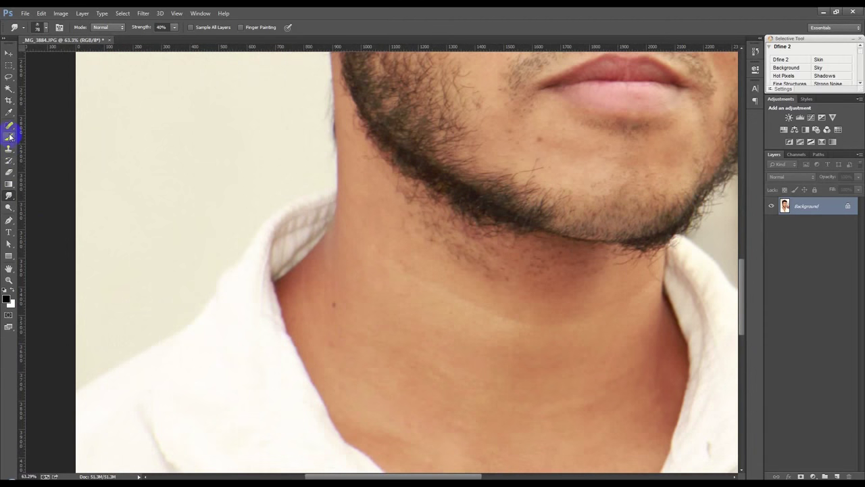
right_click(10, 125)
left_click(48, 124)
right_click(354, 221)
left_click_drag(372, 231, 375, 232)
left_click(334, 305)
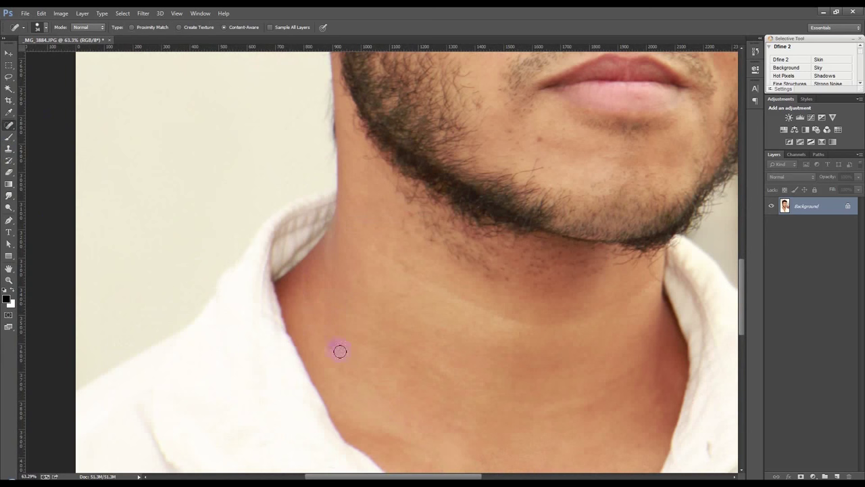
- Heal blemishes on the neck, chin, beard line, cheek, beside the mustache and below the eye
left_click(540, 136)
left_click_drag(602, 150, 501, 336)
left_click(399, 299)
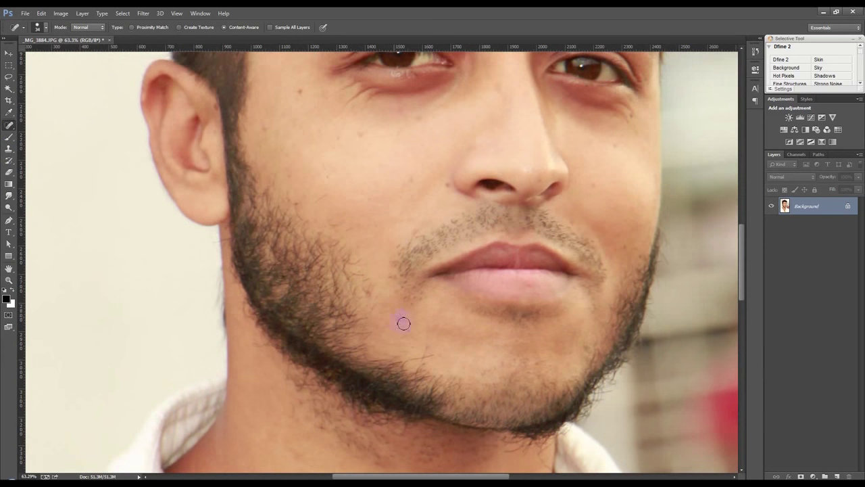
left_click(401, 328)
left_click(522, 346)
left_click(412, 176)
left_click(624, 247)
left_click(614, 143)
- Heal the small marks near and below the eye and two more cheek spots
scroll(487, 165, "up", 4)
left_click(529, 221)
left_click(452, 251)
left_click(425, 262)
left_click(390, 266)
left_click(369, 269)
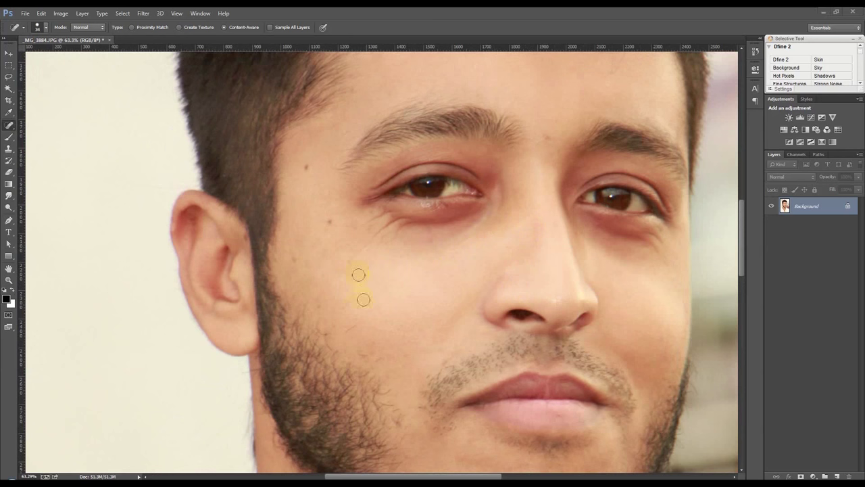
left_click(359, 305)
- Heal three spots on the ear
left_click(241, 260)
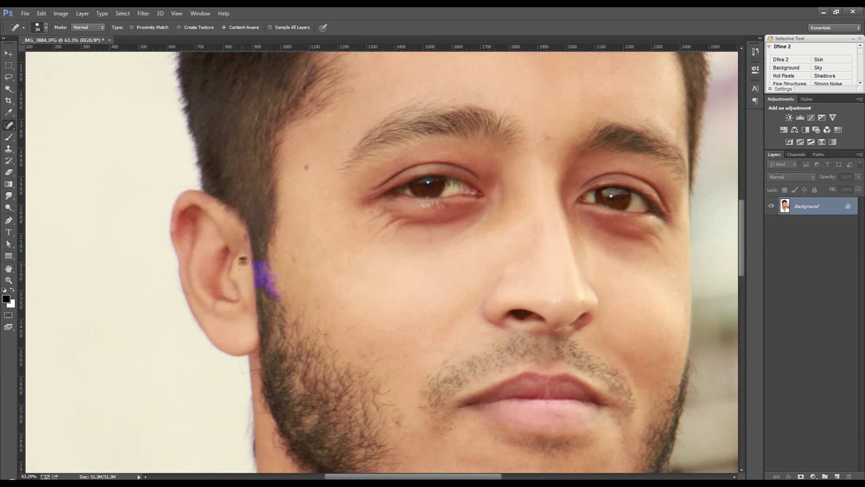
left_click(264, 254)
left_click(192, 221)
- Smooth marks on the cheek and under the eye, and heal the forehead mole and hairline spot
left_click_drag(362, 328, 347, 331)
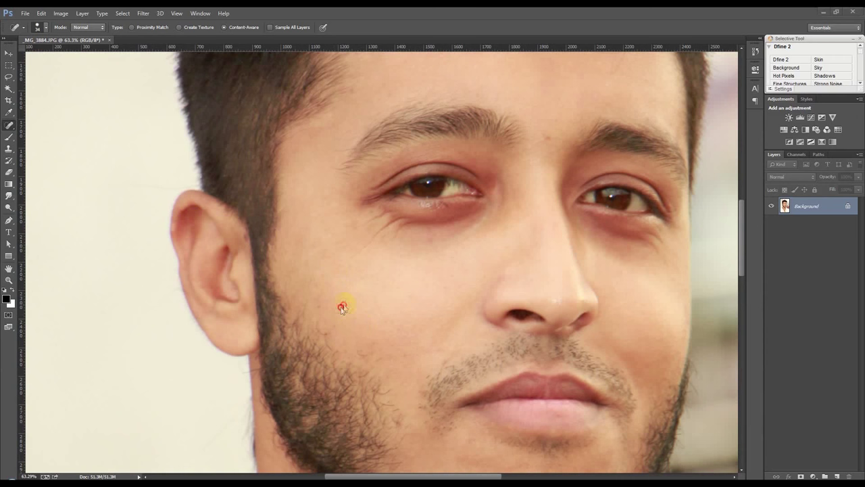
left_click_drag(415, 184, 492, 179)
scroll(475, 261, "up", 3)
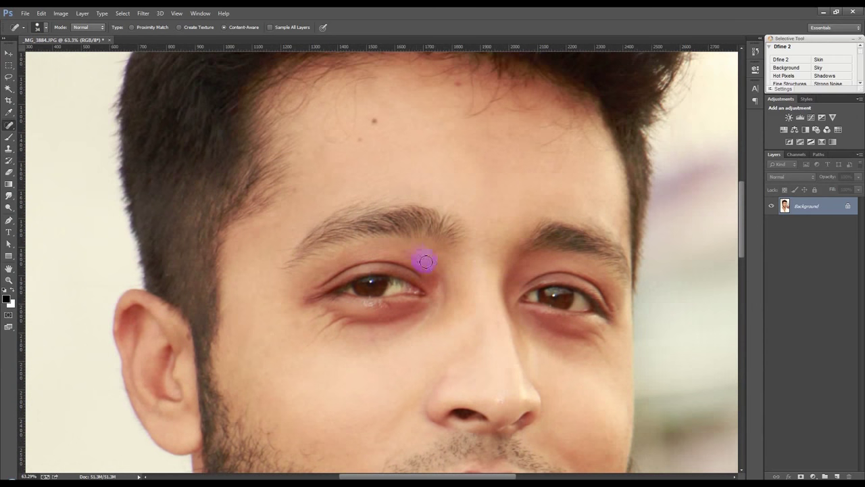
left_click(375, 121)
left_click(474, 84)
- Heal spots on the lip, beside the mouth, and two on the neck
left_click_drag(583, 238, 486, 129)
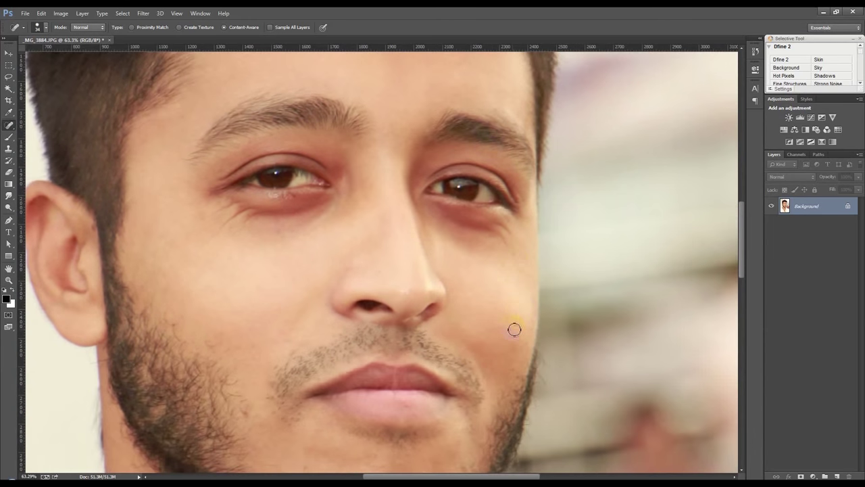
scroll(473, 290, "down", 3)
left_click(425, 253)
left_click(475, 281)
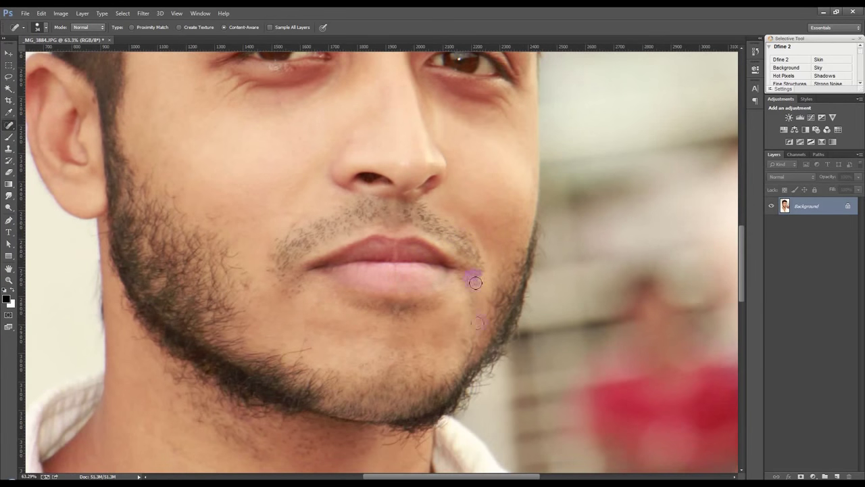
left_click(384, 341)
scroll(352, 284, "down", 5)
left_click(275, 267)
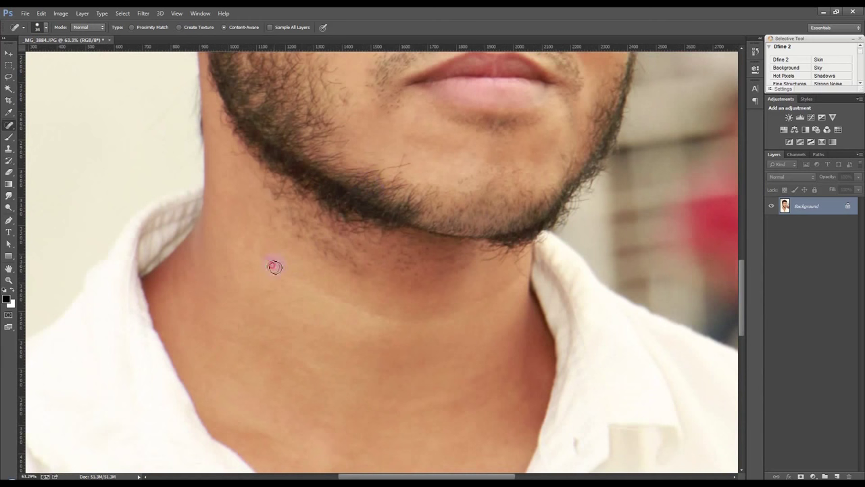
left_click(224, 277)
- Zoom in on the face and switch to the Patch Tool
left_click_drag(366, 304, 359, 159)
scroll(472, 243, "up", 10)
scroll(419, 270, "up", 2)
scroll(381, 286, "up", 3)
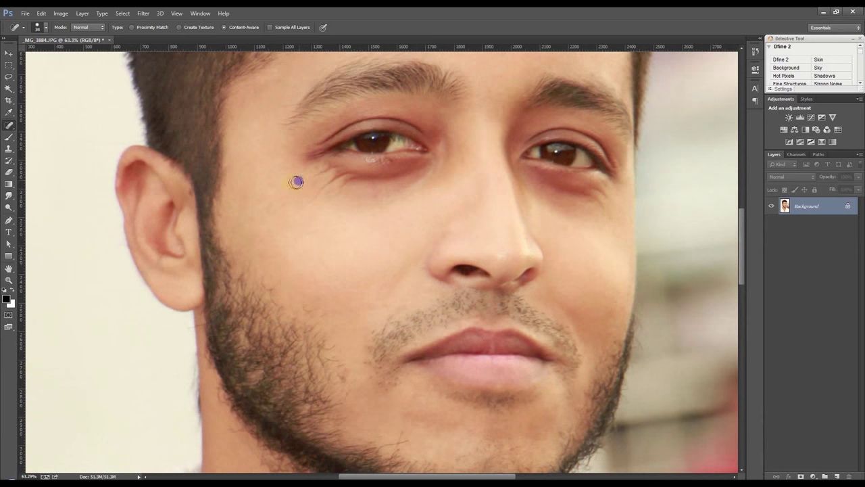
scroll(261, 286, "up", 5)
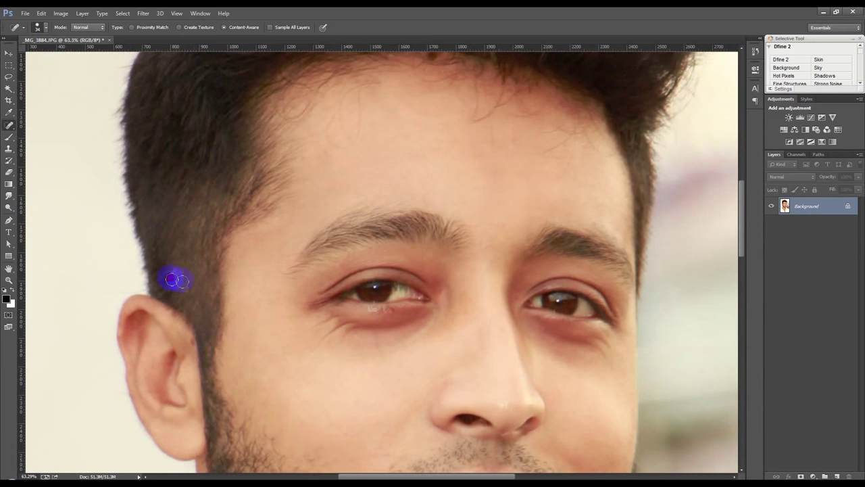
scroll(352, 209, "up", 2)
right_click(10, 125)
left_click(48, 140)
- Patch the forehead blemish with nearby clean skin, deselect, and fit the photo on screen
left_click_drag(326, 169, 363, 149)
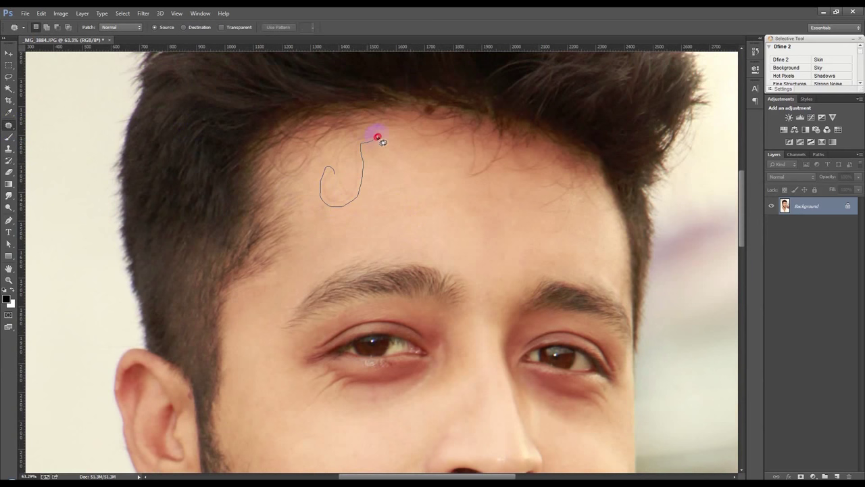
mouse_move(359, 150)
left_mouse_down()
mouse_move(354, 183)
mouse_move(344, 187)
mouse_move(352, 155)
mouse_move(338, 155)
mouse_move(330, 184)
mouse_move(391, 209)
left_mouse_up()
key("ctrl+d")
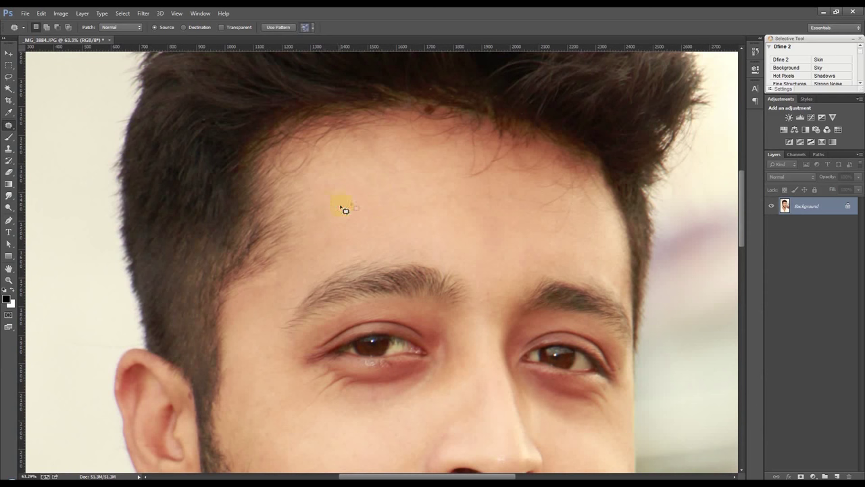
key("ctrl+0")
scroll(384, 213, "up", 2)
scroll(406, 199, "down", 3)
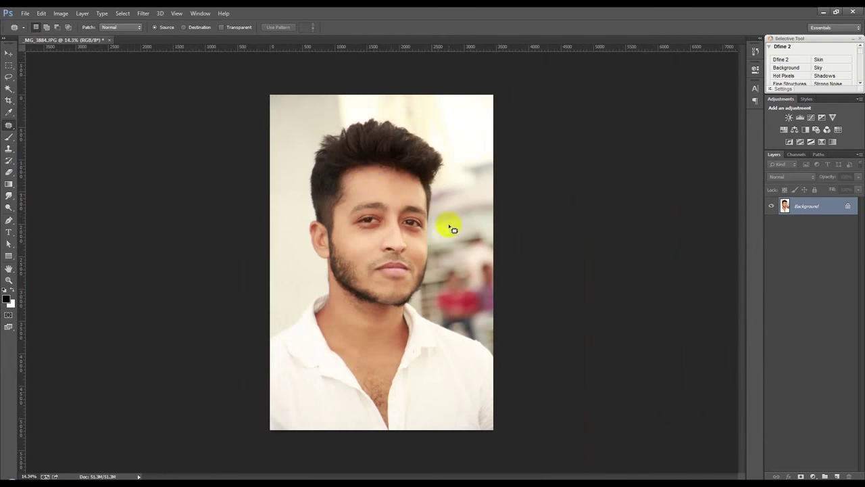
scroll(450, 225, "up", 2)
scroll(406, 170, "up", 1)
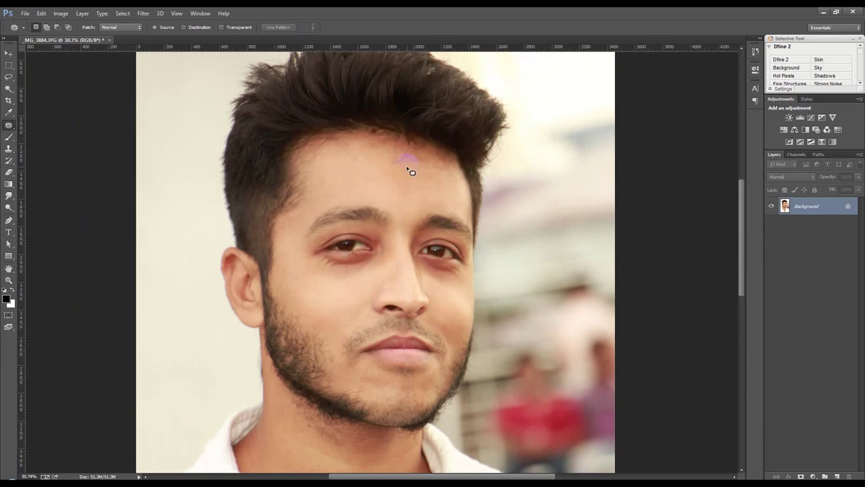
- Compare the before and after patch states in the History panel
left_click(687, 160)
left_click(642, 169)
left_click(756, 52)
left_click(691, 148)
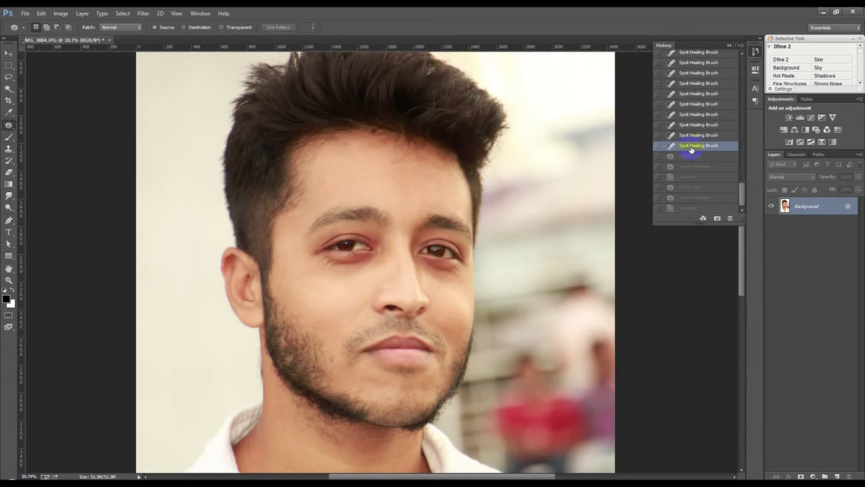
left_click(699, 207)
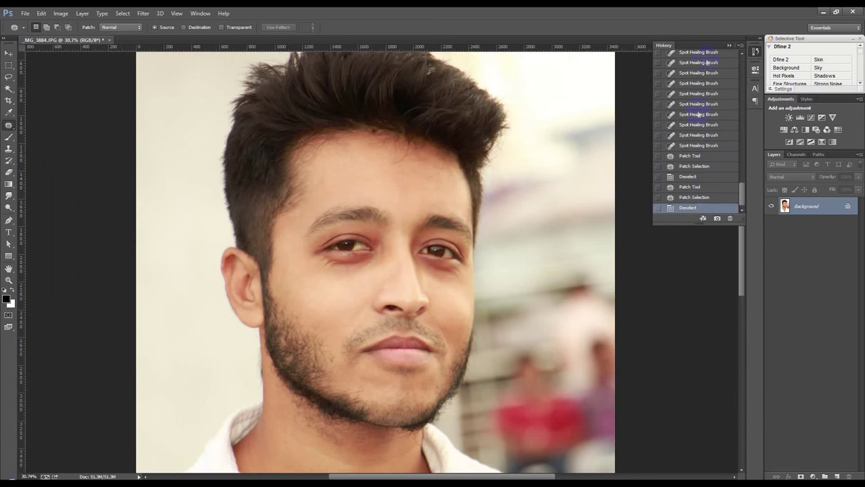
left_click(728, 46)
scroll(396, 159, "down", 2)
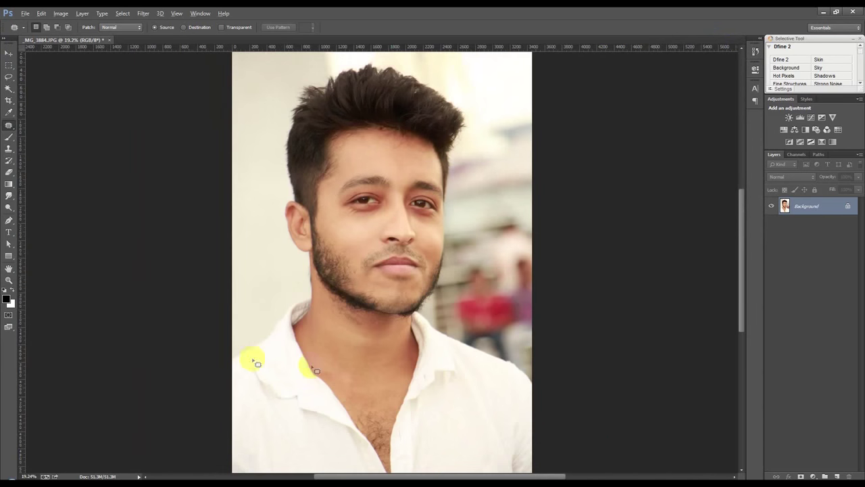
- Apply a Camera Raw Filter: Highlights -56, Shadows +9, Whites +18, Blacks +17, higher Vibrance
left_click(144, 14)
left_click(162, 70)
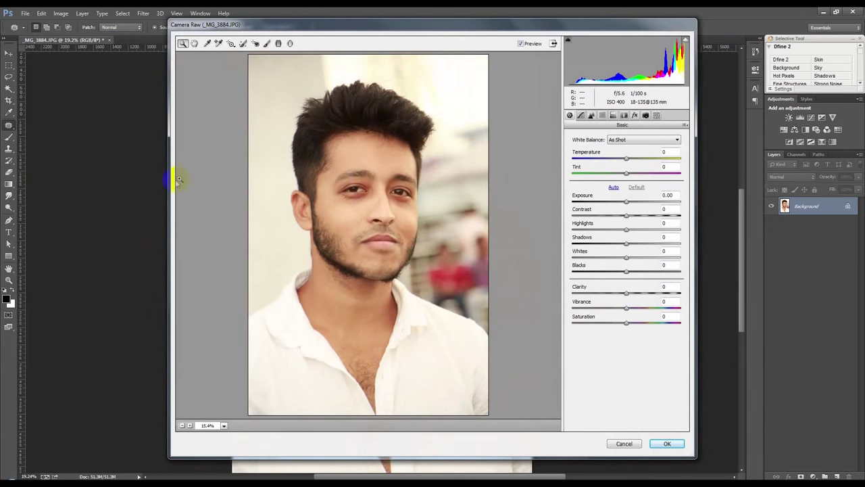
left_click_drag(169, 181, 63, 195)
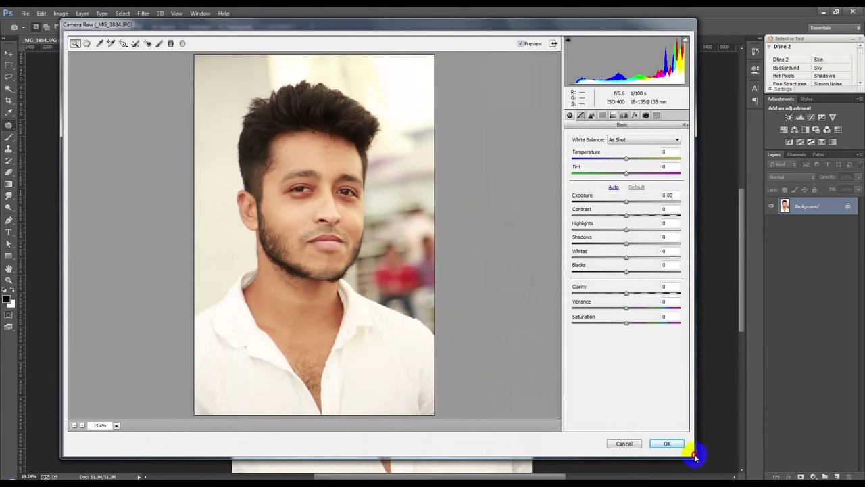
left_click_drag(695, 459, 811, 476)
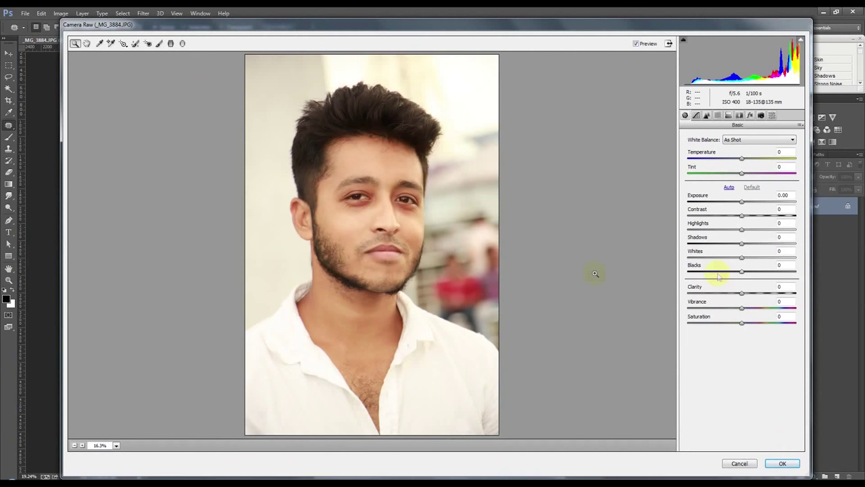
mouse_move(740, 229)
left_mouse_down()
mouse_move(700, 233)
mouse_move(748, 244)
mouse_move(751, 257)
left_mouse_up()
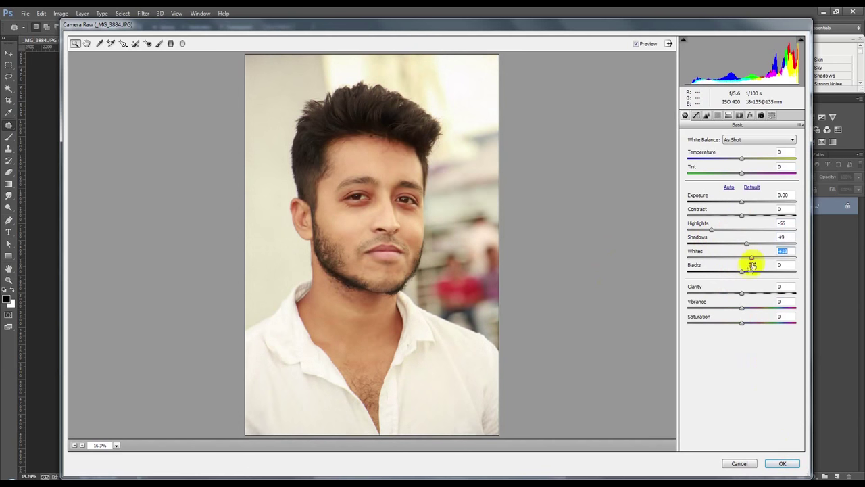
left_click_drag(742, 271, 752, 272)
mouse_move(741, 307)
left_mouse_down()
mouse_move(750, 309)
mouse_move(739, 309)
left_mouse_up()
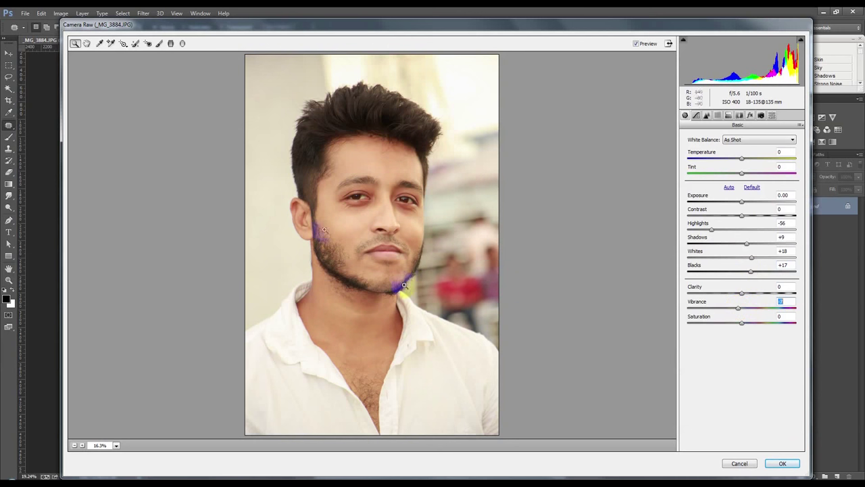
left_click(782, 463)
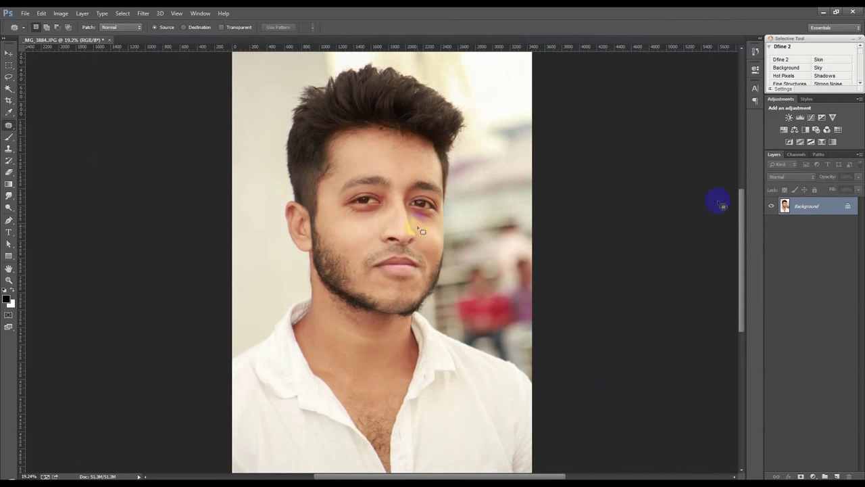
left_click(754, 57)
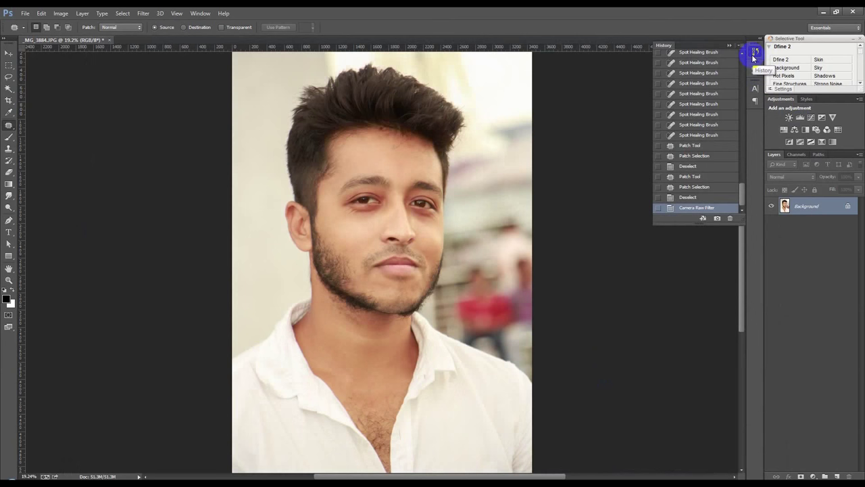
- Compare the photo before and after the Camera Raw filter in History
left_click(700, 199)
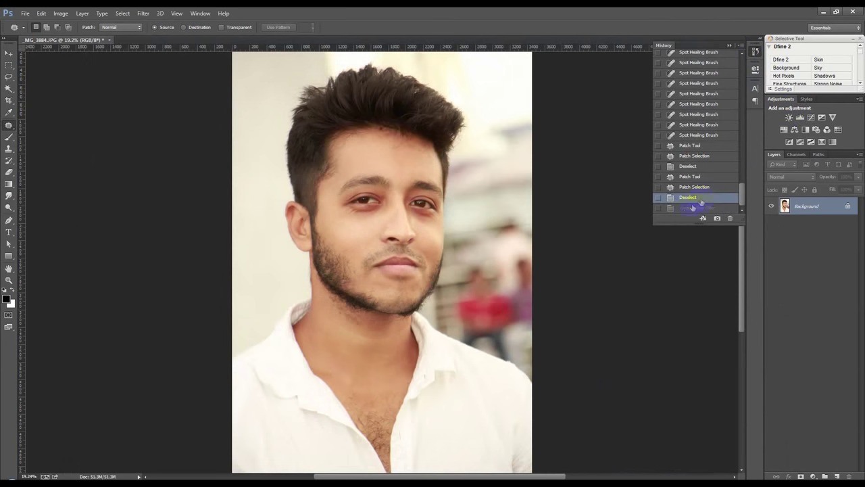
left_click(680, 210)
left_click(681, 198)
left_click(680, 200)
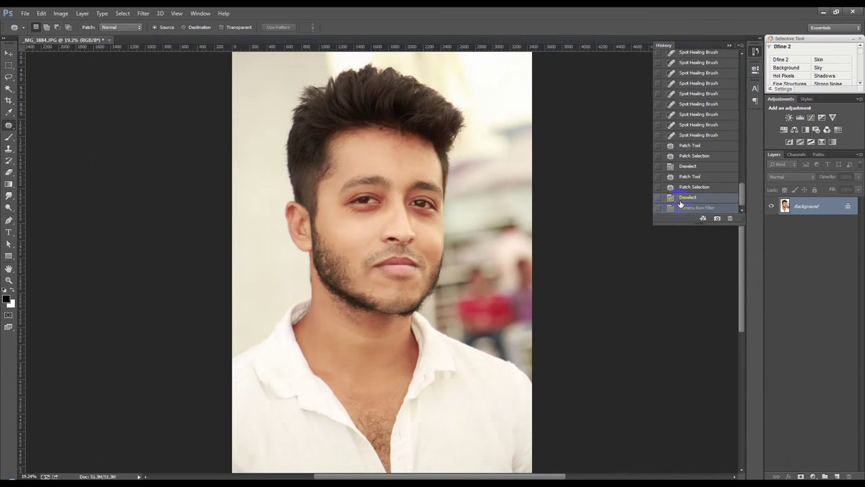
left_click(730, 46)
- Duplicate the Background layer as Background copy
left_click(9, 54)
scroll(334, 271, "down", 2)
scroll(300, 284, "up", 1)
scroll(301, 278, "up", 2)
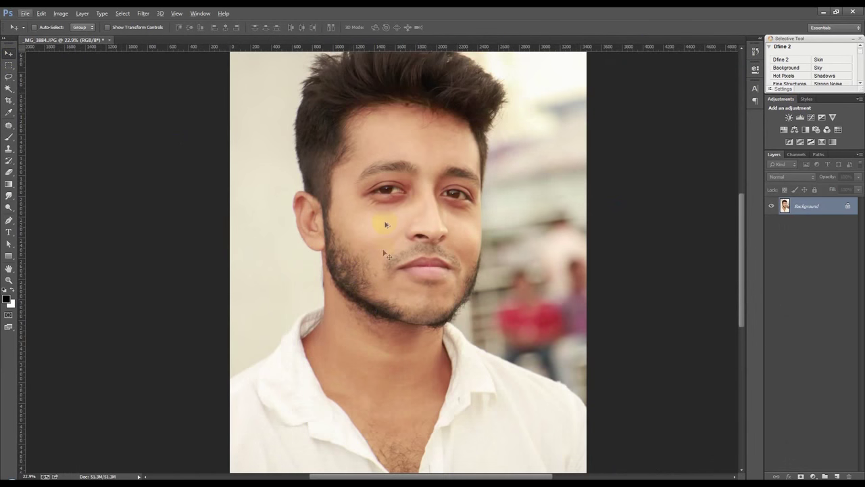
scroll(373, 252, "up", 3)
scroll(446, 203, "down", 2)
scroll(415, 193, "down", 2)
right_click(809, 207)
left_click(801, 224)
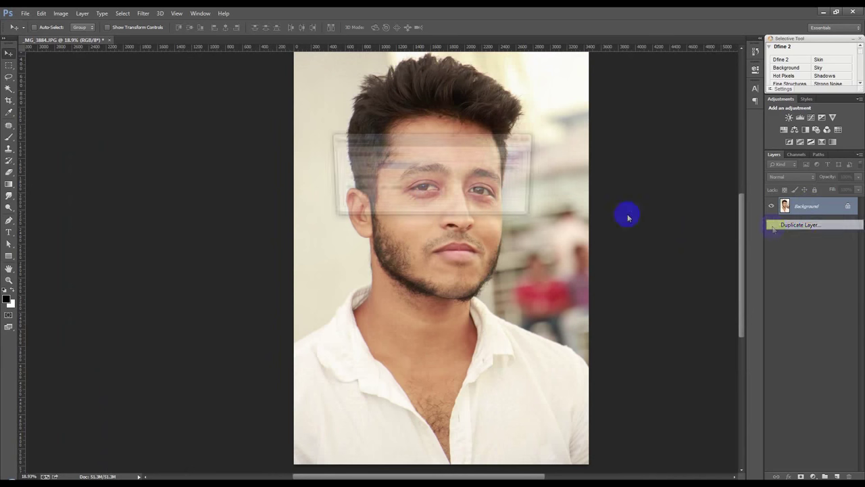
left_click(507, 154)
left_click(143, 13)
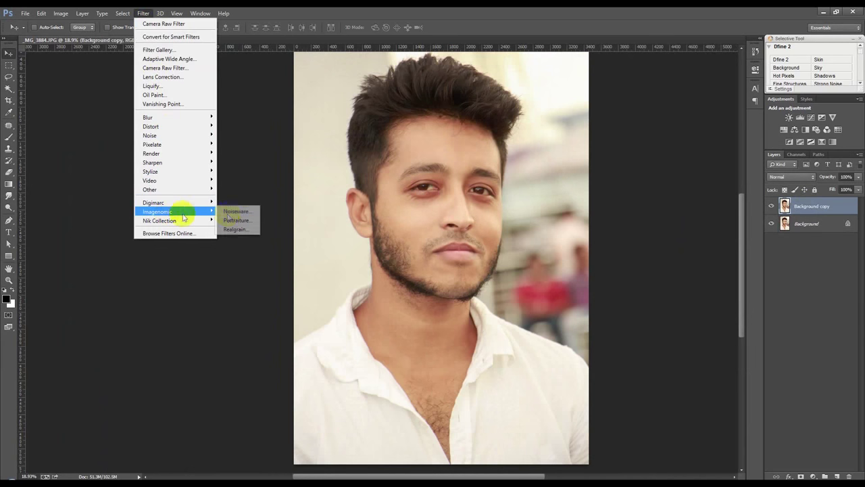
- Apply Imagenomic Portraiture to Background copy with Sharpness 10, previewed at 50%
left_click(234, 221)
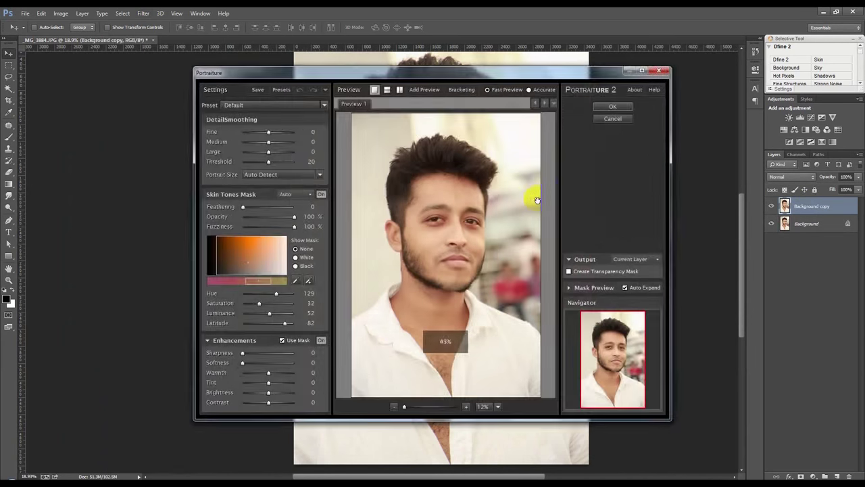
double_click(633, 75)
left_click(465, 469)
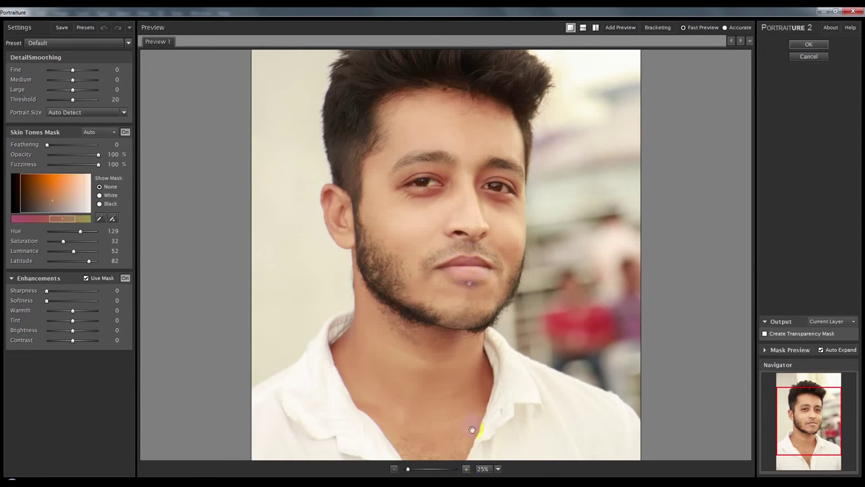
left_click(466, 468)
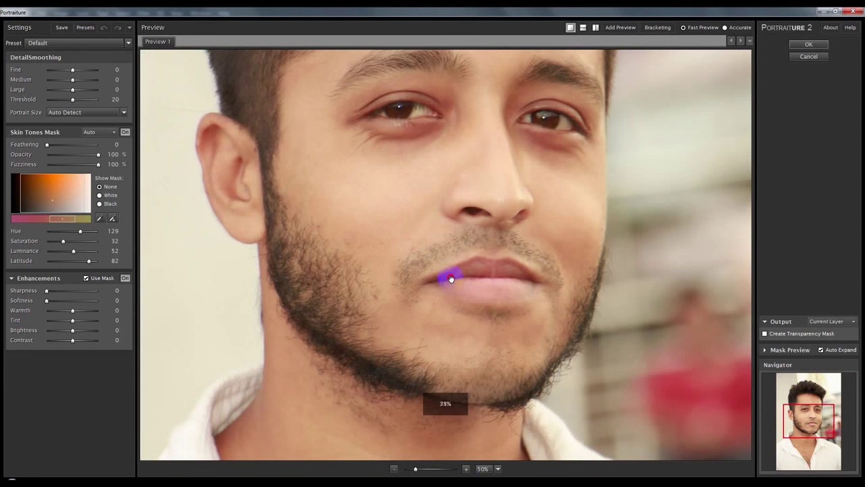
left_click_drag(445, 276, 448, 309)
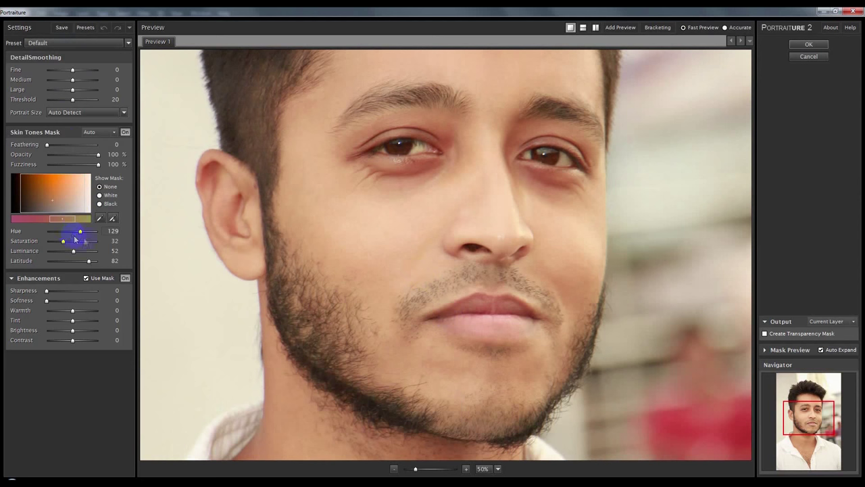
left_click_drag(45, 293, 57, 294)
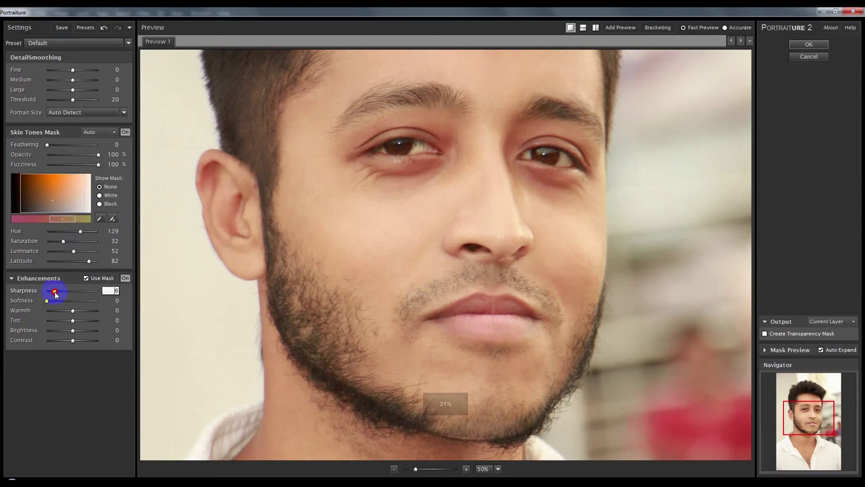
left_click(478, 295)
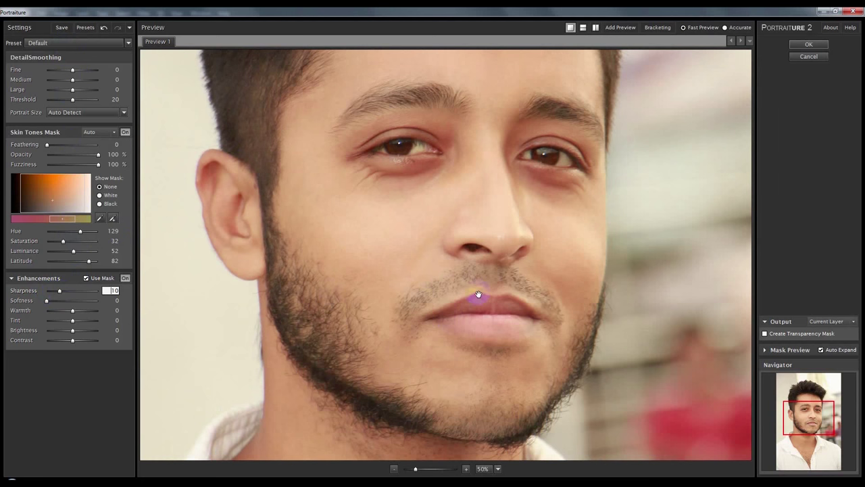
left_click(810, 45)
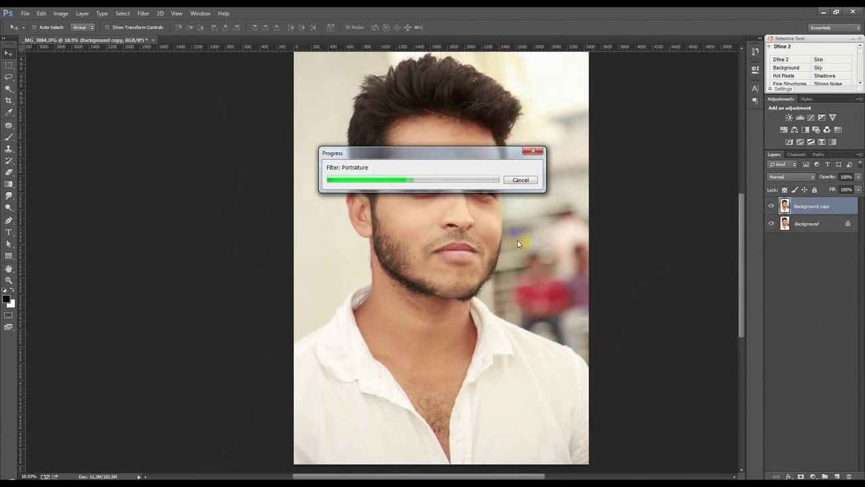
- Zoom in and out to inspect the smoothed skin
scroll(453, 229, "up", 2)
scroll(453, 228, "up", 1)
scroll(453, 228, "up", 1)
scroll(453, 228, "down", 1)
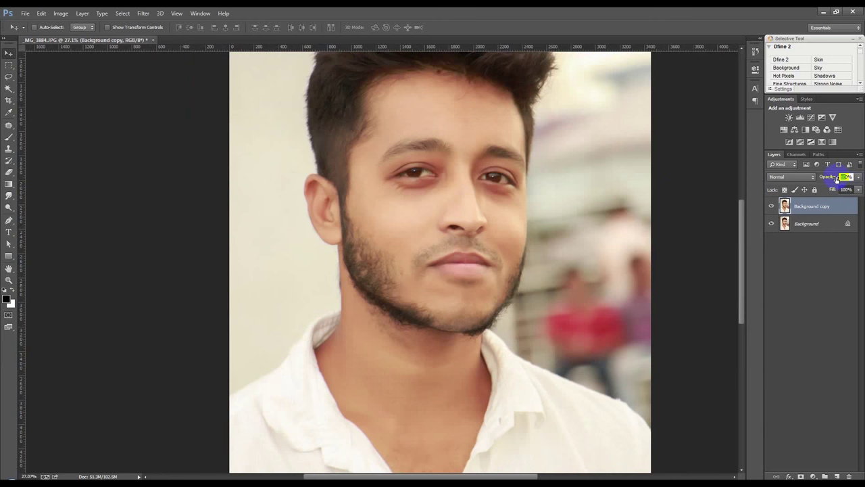
scroll(545, 198, "up", 2)
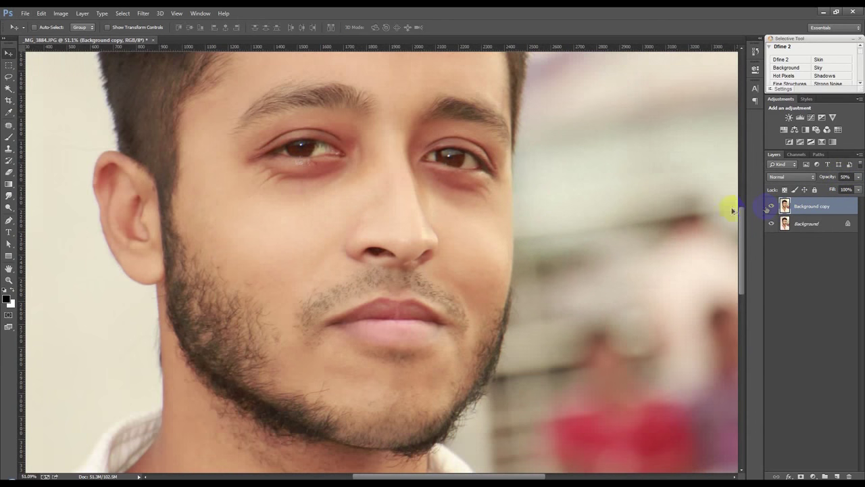
scroll(497, 209, "down", 1)
scroll(338, 155, "up", 2)
scroll(363, 183, "up", 1)
scroll(380, 223, "up", 1)
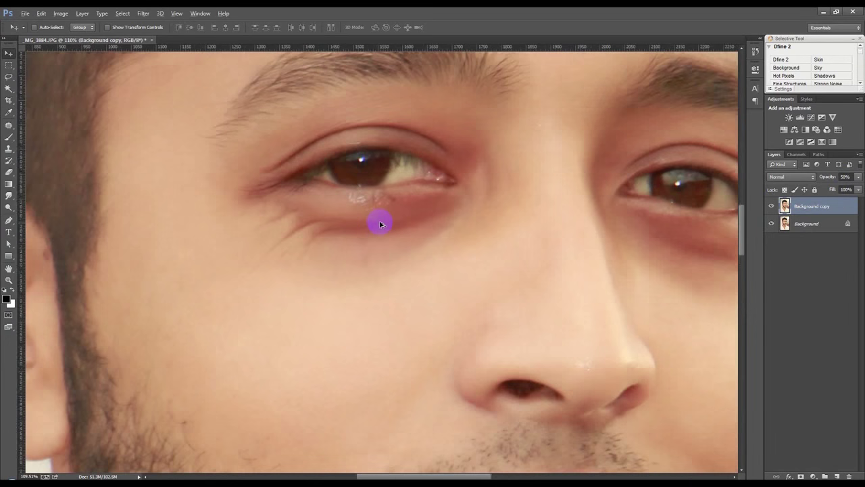
scroll(382, 225, "down", 2)
scroll(382, 225, "down", 4)
scroll(382, 225, "up", 1)
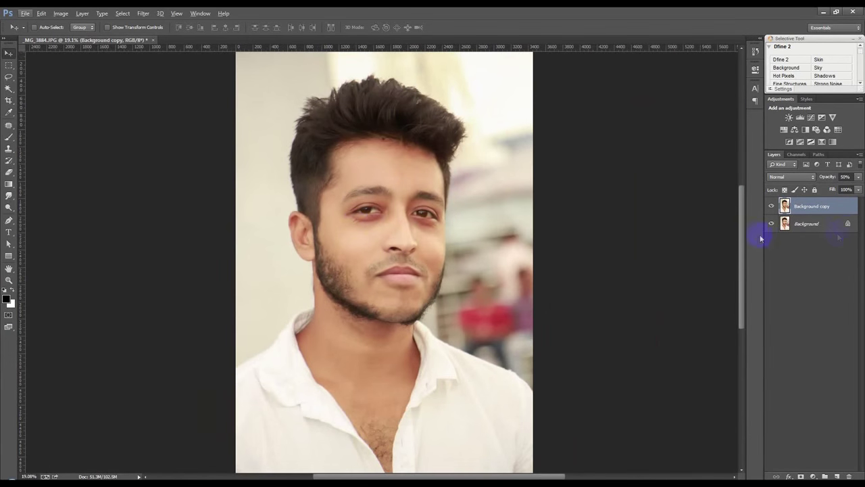
- Set Background copy to 50% opacity and merge it into the Background layer
left_click(845, 177)
left_click(820, 222, "shift")
right_click(819, 218)
left_click(717, 339)
scroll(375, 233, "up", 3)
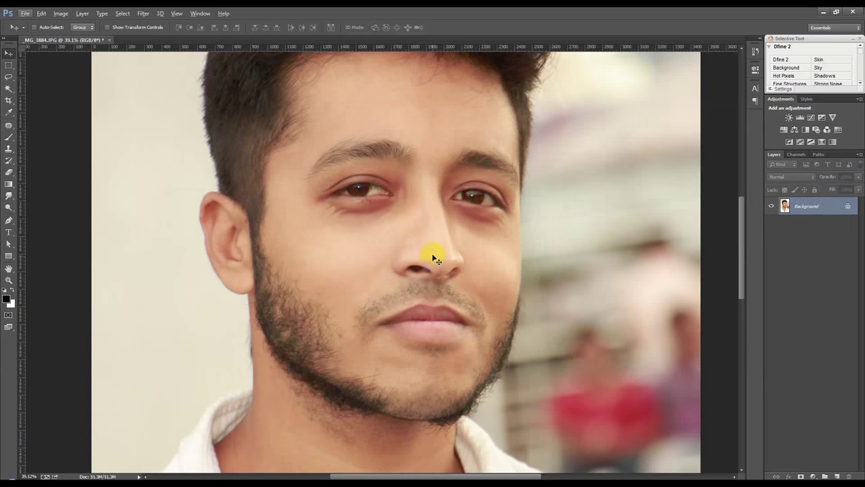
scroll(434, 257, "down", 3)
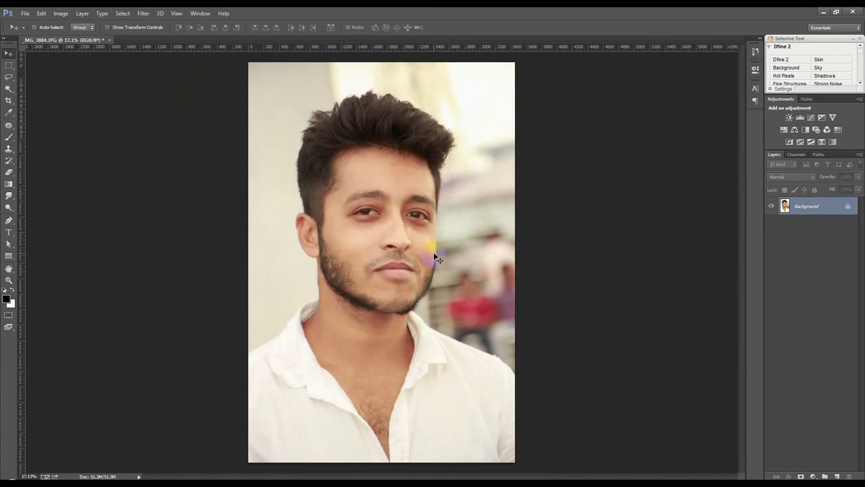
scroll(363, 344, "up", 3)
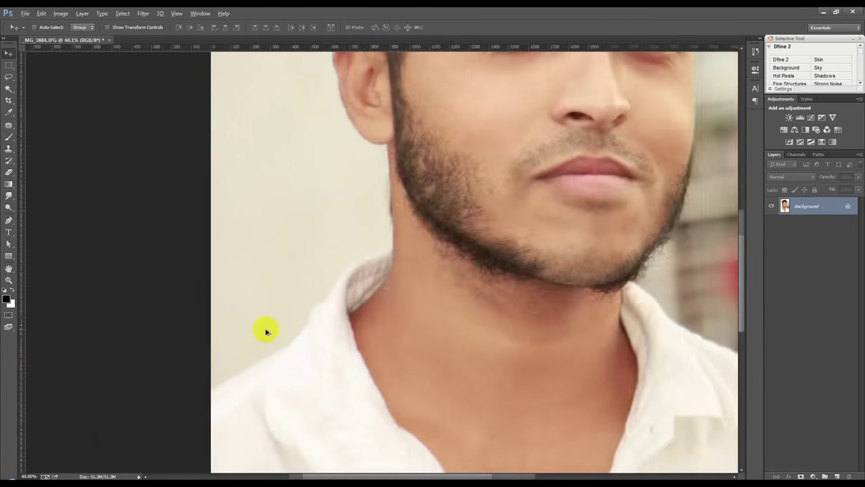
scroll(286, 273, "up", 2)
left_click(8, 221)
- Trace a closed Pen path around the man's head and shoulders
left_click(232, 352)
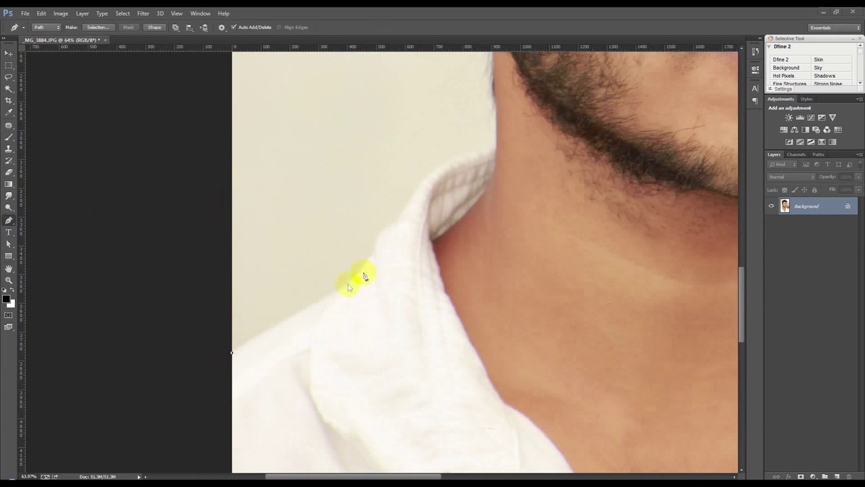
left_click_drag(346, 289, 371, 275)
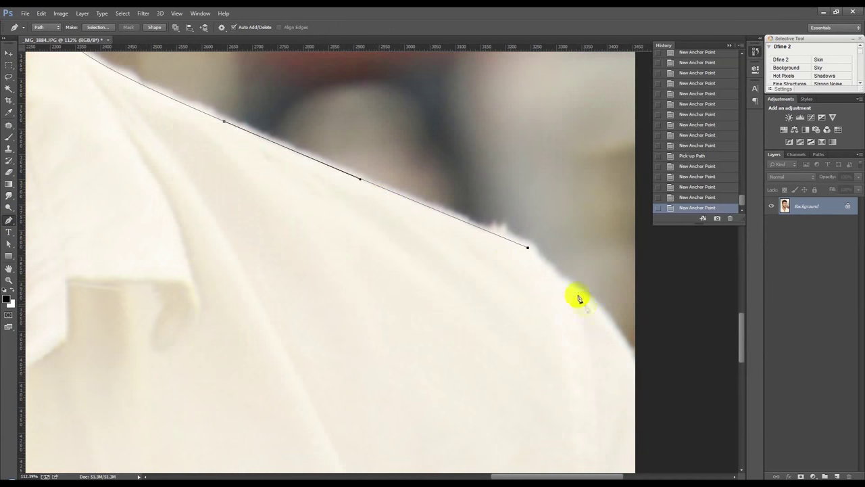
left_click_drag(549, 270, 565, 289)
left_click_drag(637, 362, 685, 435)
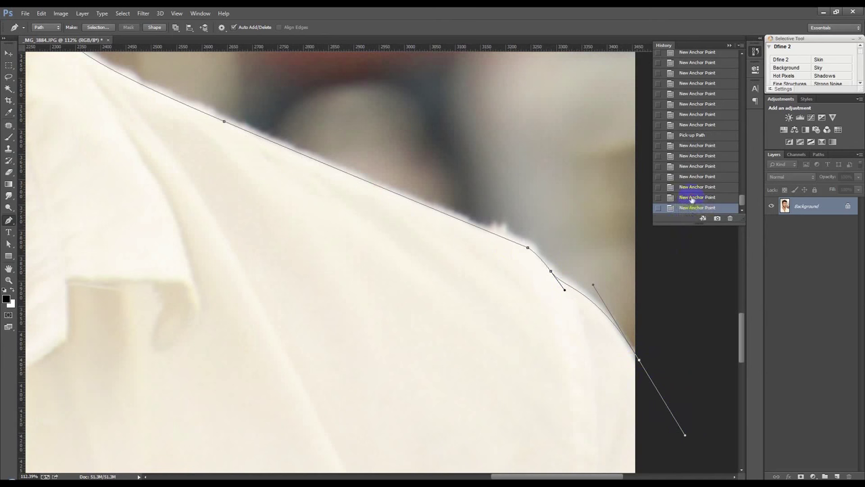
left_click_drag(634, 360, 670, 442)
scroll(656, 402, "down", 5)
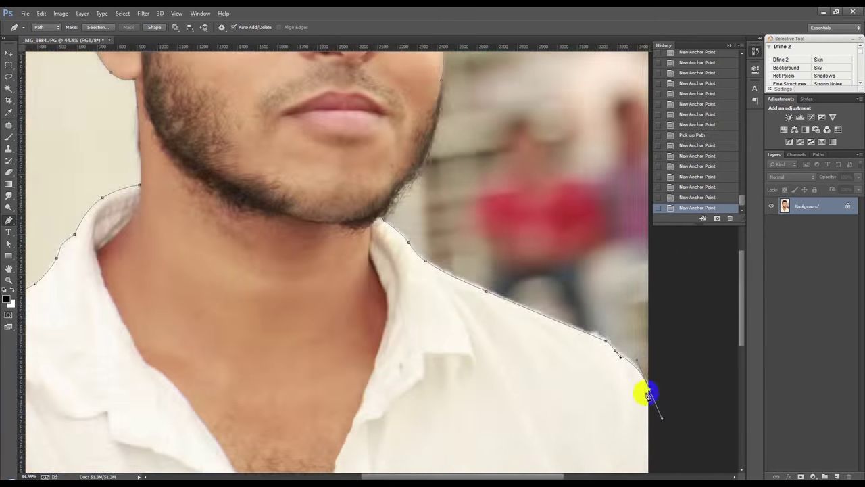
scroll(648, 394, "down", 3)
scroll(589, 371, "down", 3)
left_click(640, 383)
left_click(225, 325)
left_click(325, 214)
- Convert the path to a layer mask on Layer 0 and add empty Layer 1 beneath
scroll(332, 233, "down", 3)
scroll(377, 232, "up", 3)
right_click(376, 232)
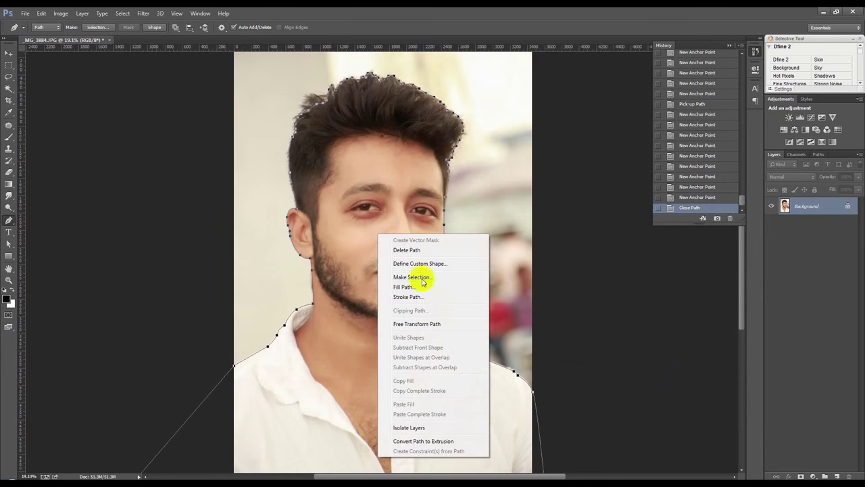
left_click(413, 277)
left_click(483, 147)
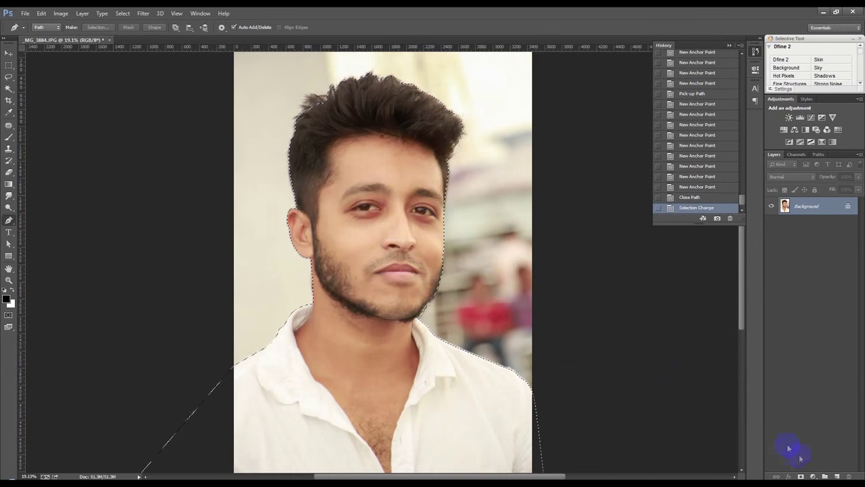
left_click(801, 475)
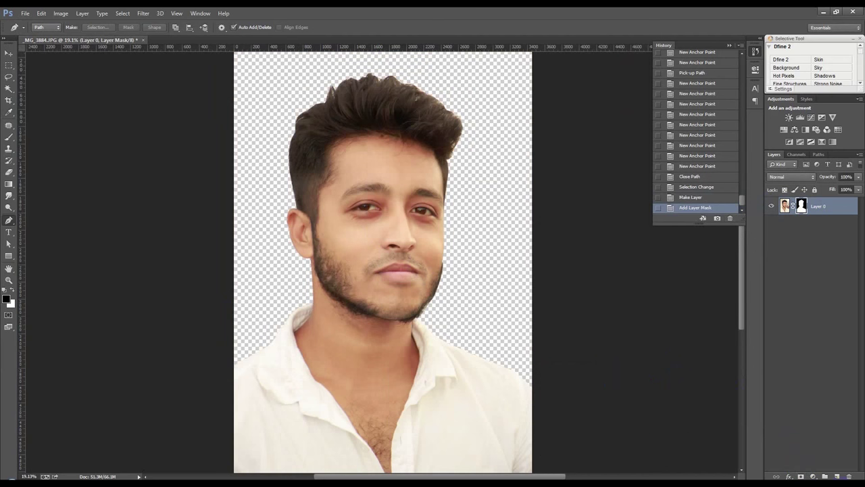
left_click(837, 476)
left_click_drag(812, 207, 812, 251)
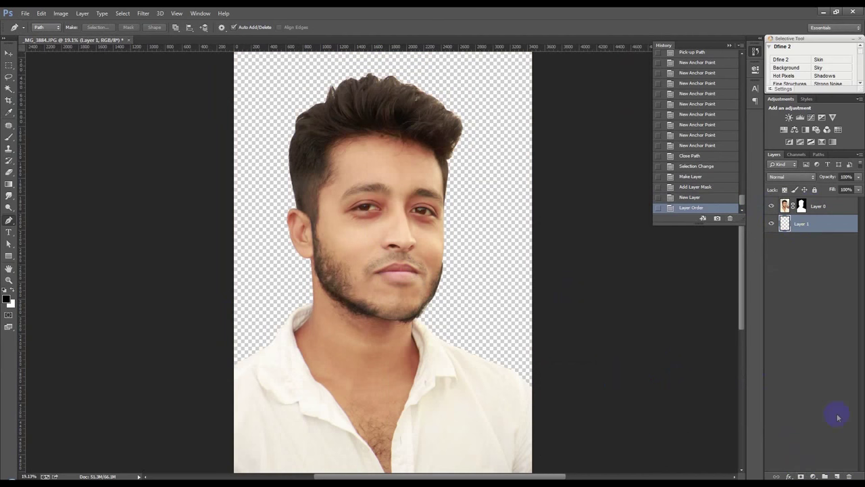
- Delete empty Layer 1 and add a reversed radial black-to-white Gradient Fill layer
left_click(850, 476)
left_click(814, 476)
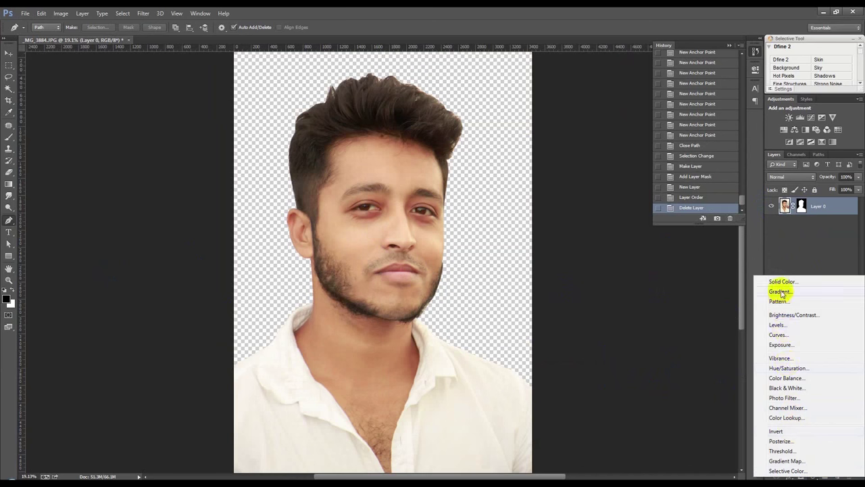
left_click(780, 292)
left_click(613, 150)
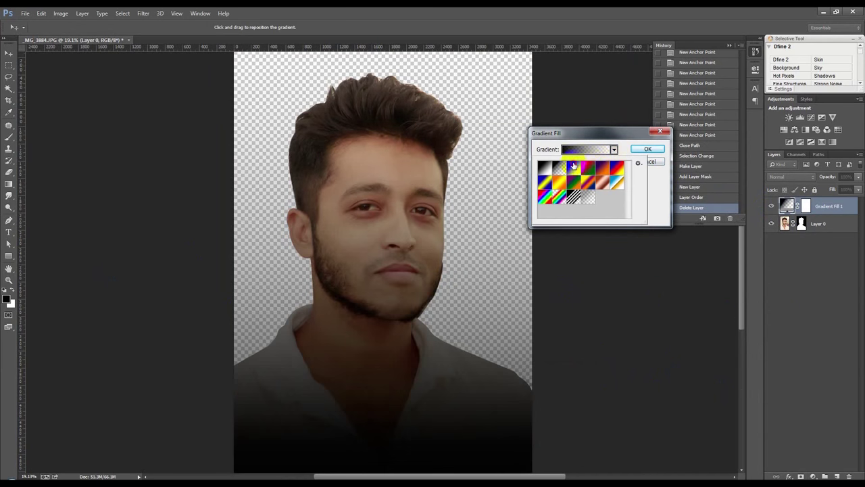
left_click(573, 167)
left_click(630, 144)
left_click(580, 164)
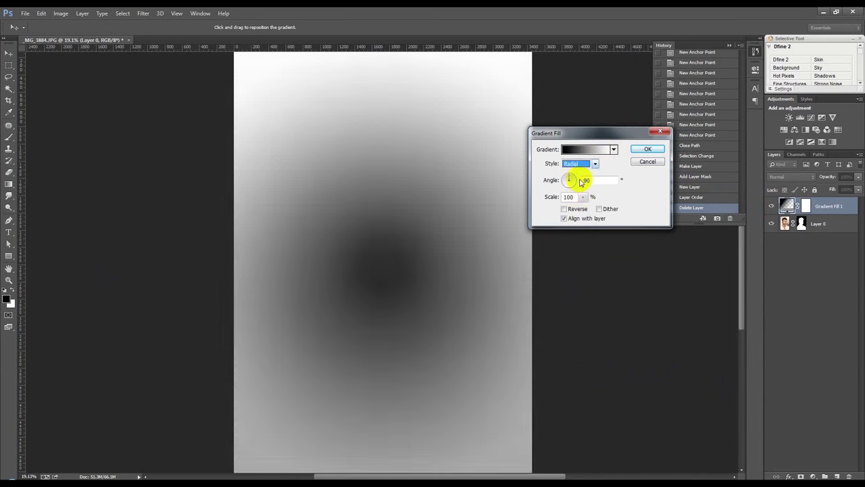
left_click(565, 209)
- Shift the gradient centre upward, scale it to 248%, and place it beneath Layer 0
left_click_drag(382, 251, 386, 183)
double_click(587, 180)
left_click_drag(582, 196, 590, 208)
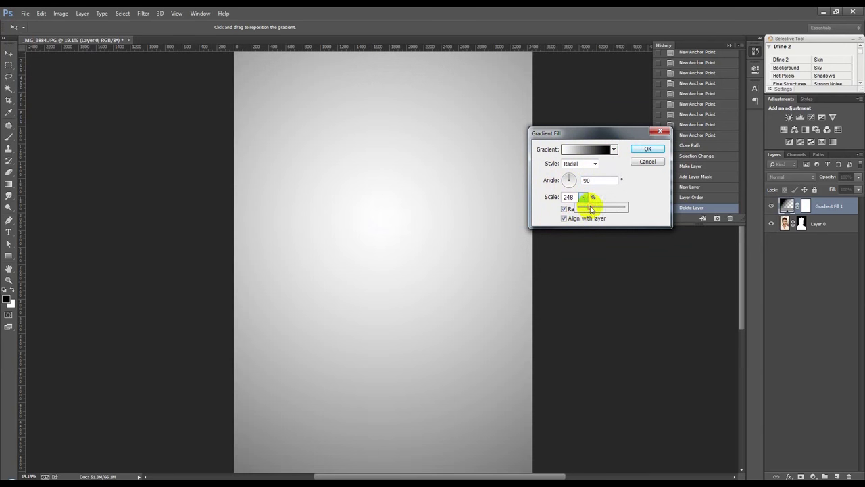
left_click(650, 154)
left_click_drag(828, 207, 811, 267)
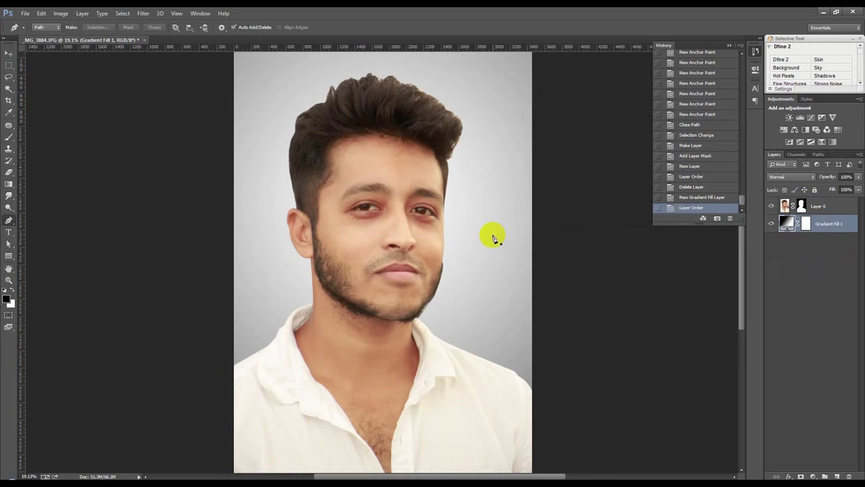
- Recolour the gradient from a dark brown sampled from the hair to a pale cream
double_click(788, 223)
left_click(589, 149)
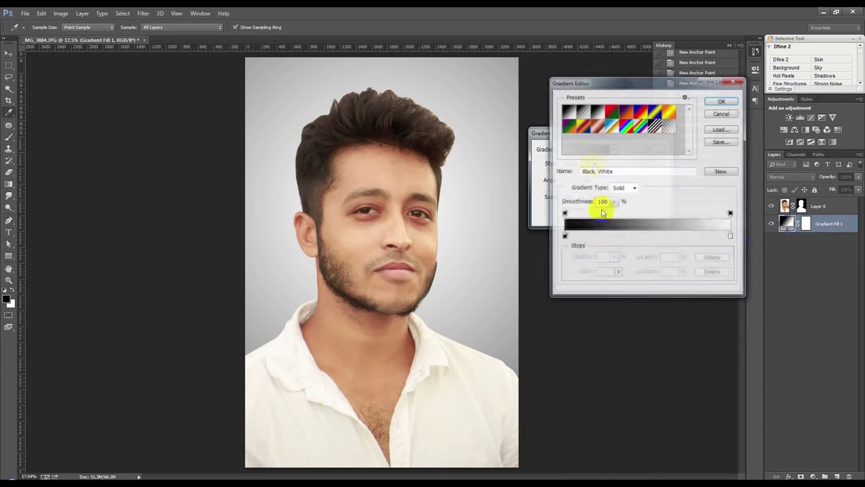
double_click(731, 235)
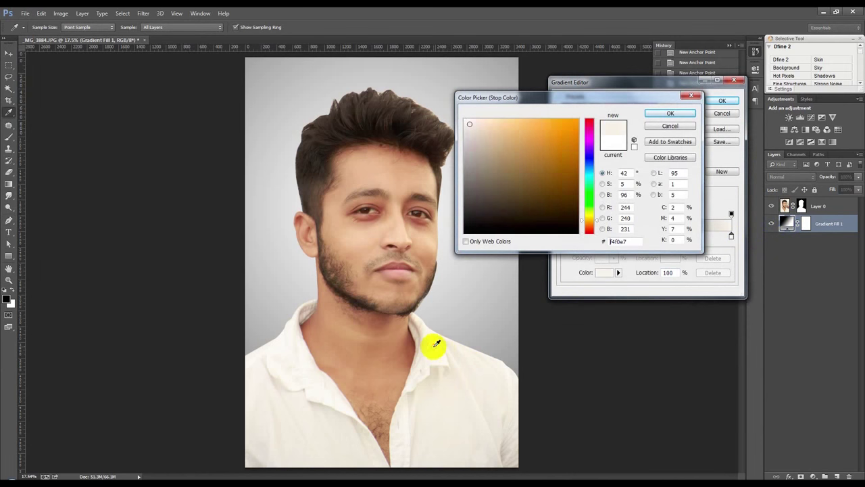
left_click(678, 117)
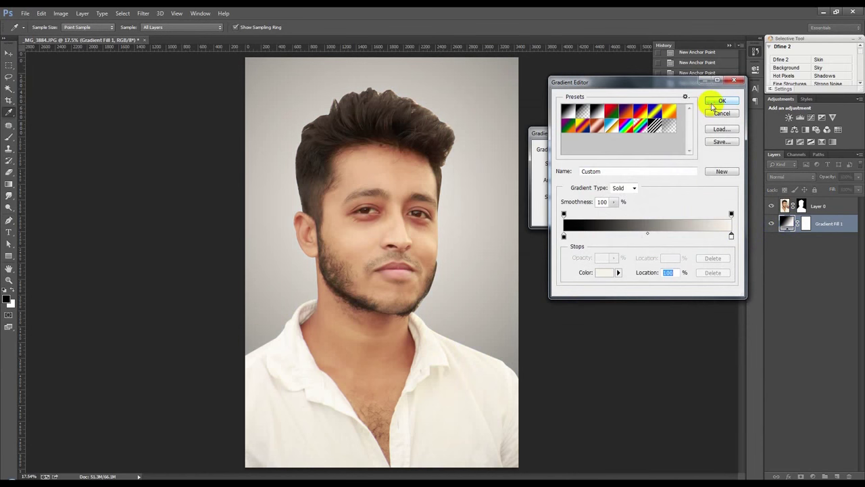
double_click(564, 236)
left_click_drag(496, 216, 407, 184)
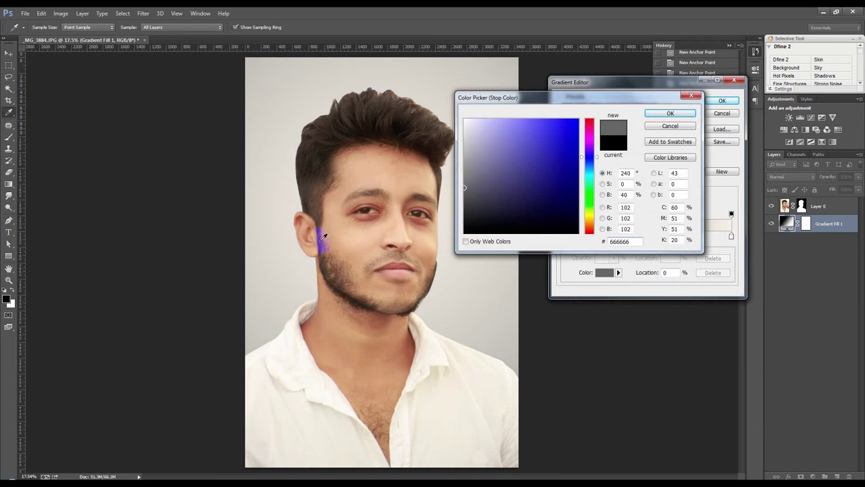
left_click_drag(331, 266, 308, 204)
left_click(670, 113)
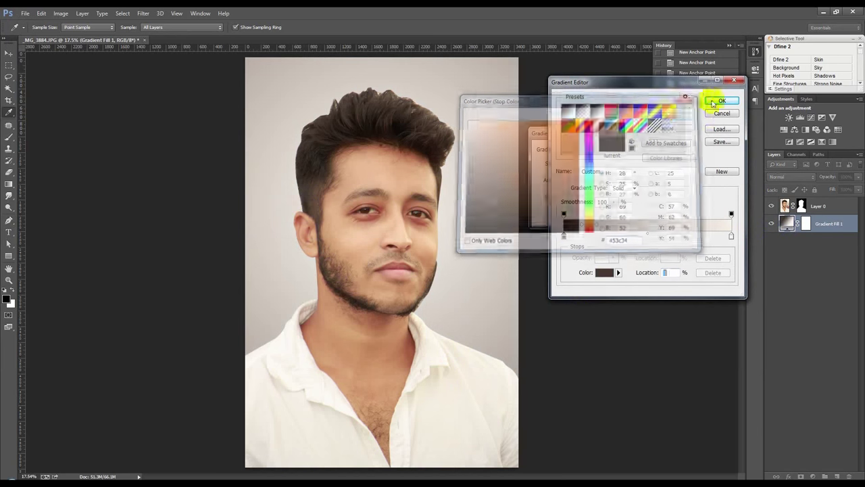
left_click(722, 100)
left_click(653, 148)
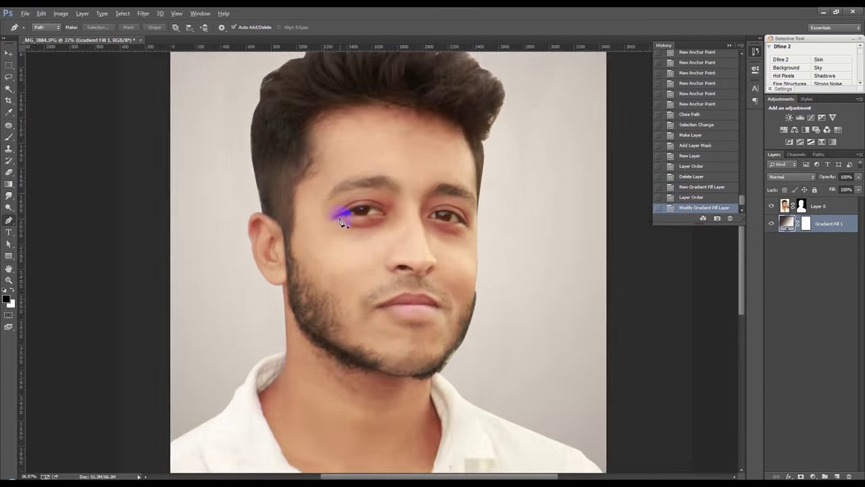
- Zoom in on the head and start Refine Mask along the hair's left edge and top
left_click_drag(463, 210, 361, 300)
left_click_drag(289, 274, 341, 350)
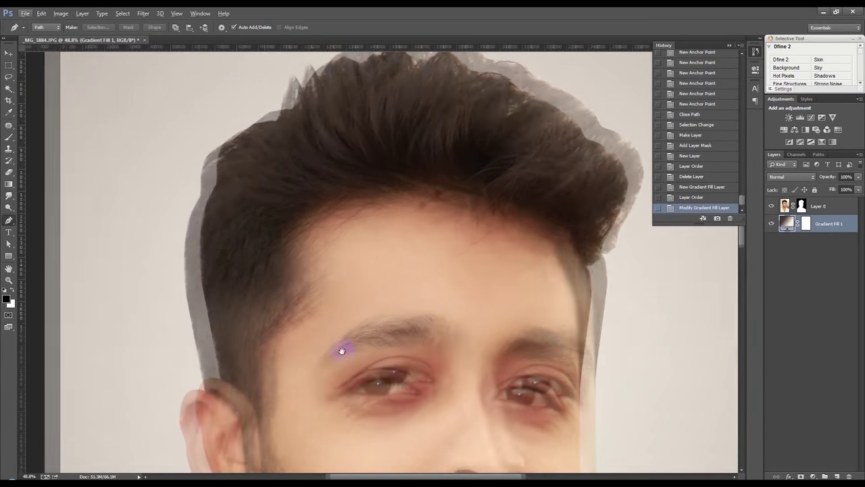
scroll(600, 289, "down", 2)
right_click(803, 205)
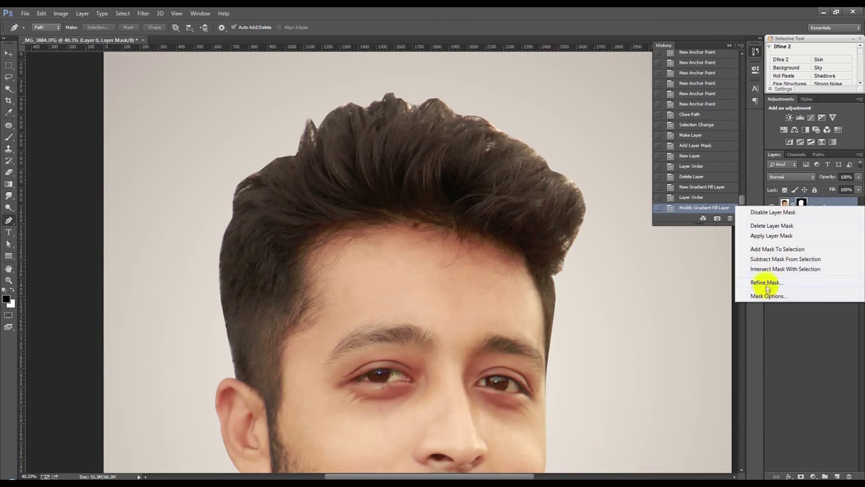
left_click(766, 283)
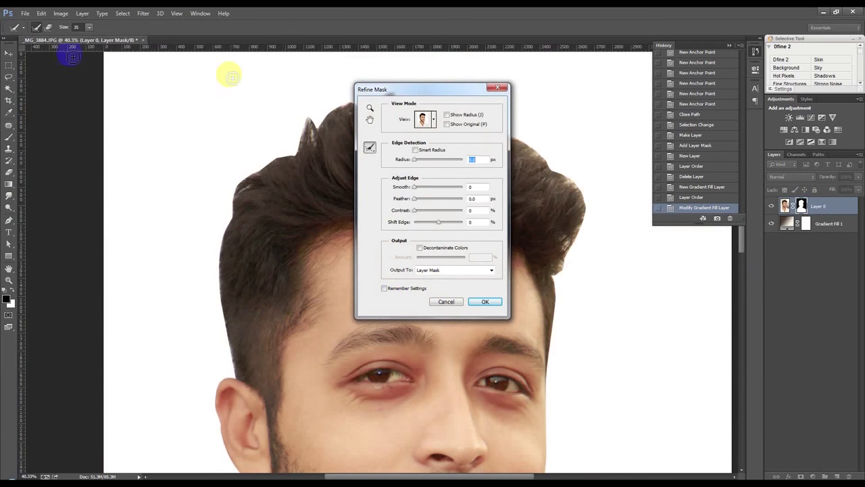
left_click_drag(89, 27, 110, 35)
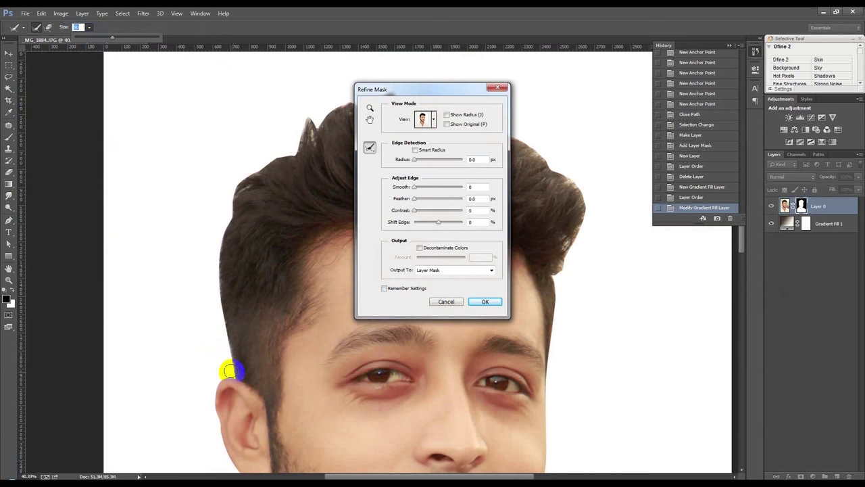
left_click_drag(228, 366, 213, 271)
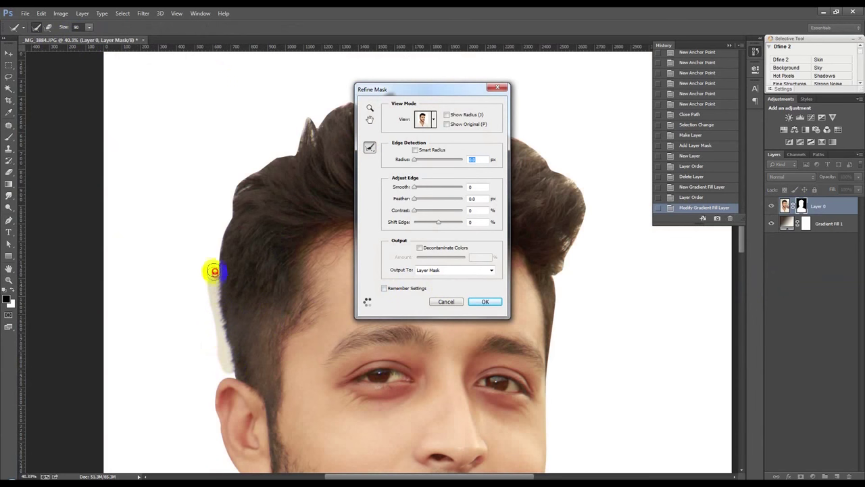
left_click_drag(216, 240, 228, 211)
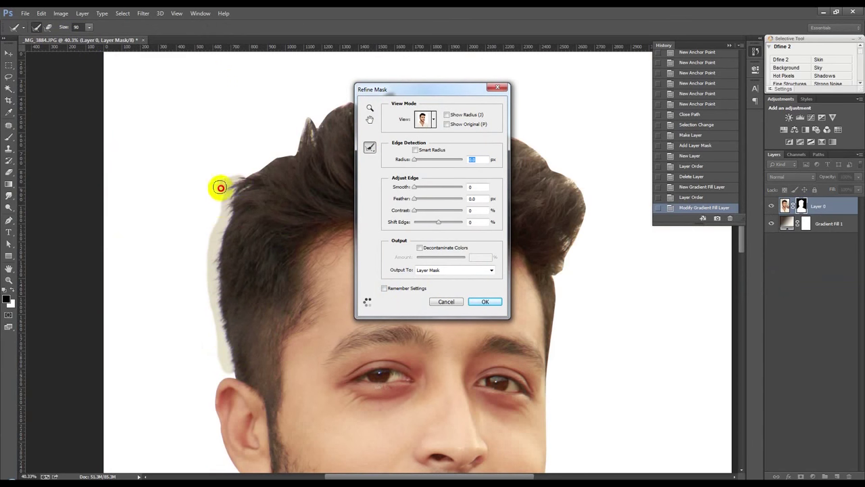
mouse_move(287, 146)
left_mouse_down()
mouse_move(241, 150)
mouse_move(264, 130)
mouse_move(285, 139)
mouse_move(309, 134)
left_mouse_up()
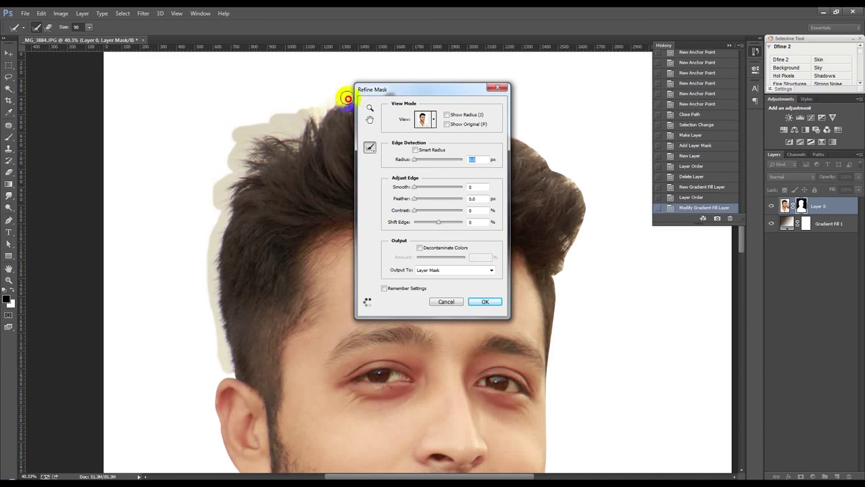
- Refine the mask across the hair top, down the right side, and along the jaw
left_click_drag(381, 89, 587, 143)
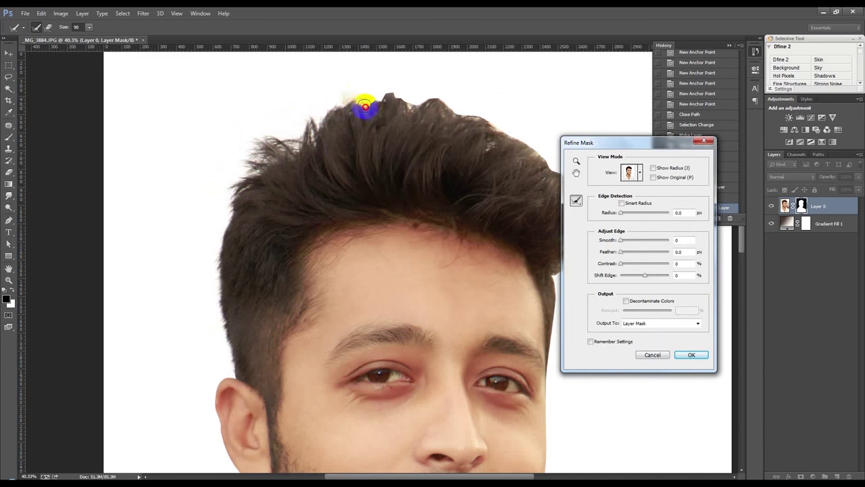
left_click_drag(370, 86, 433, 92)
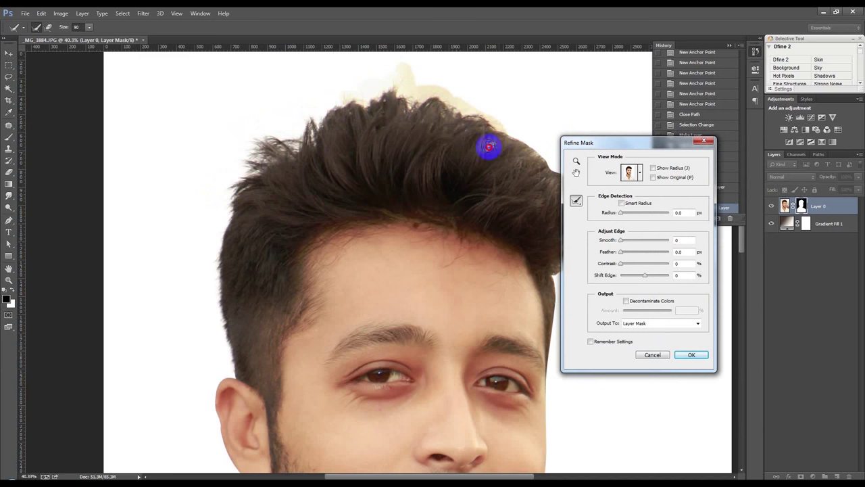
left_click_drag(489, 146, 561, 169)
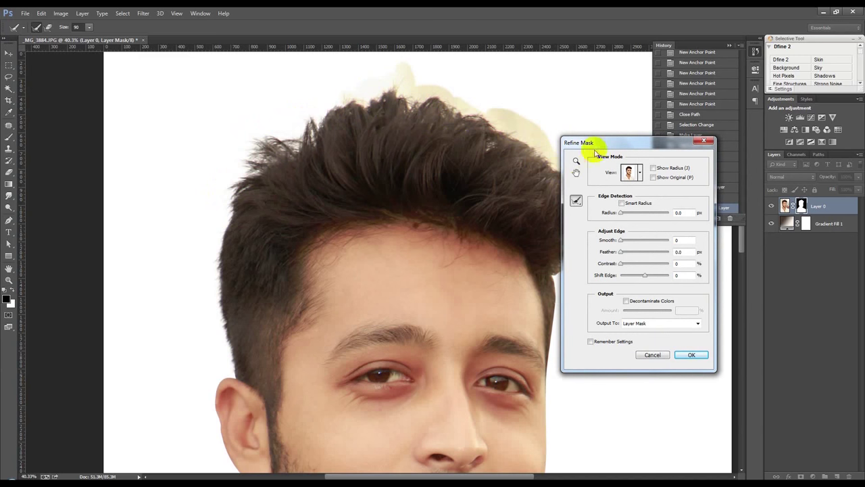
left_click_drag(595, 144, 270, 115)
mouse_move(560, 170)
left_mouse_down()
mouse_move(595, 184)
mouse_move(585, 245)
left_mouse_up()
left_click_drag(564, 277, 553, 364)
left_click_drag(552, 400, 482, 271)
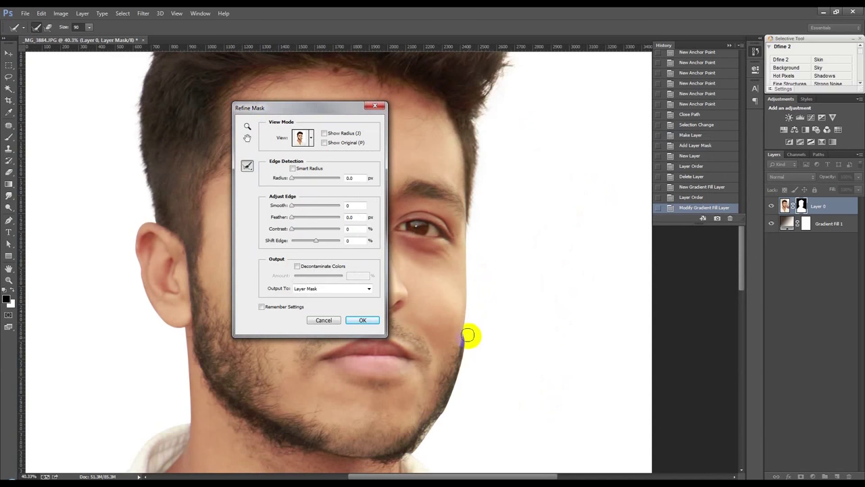
left_click_drag(470, 325, 442, 424)
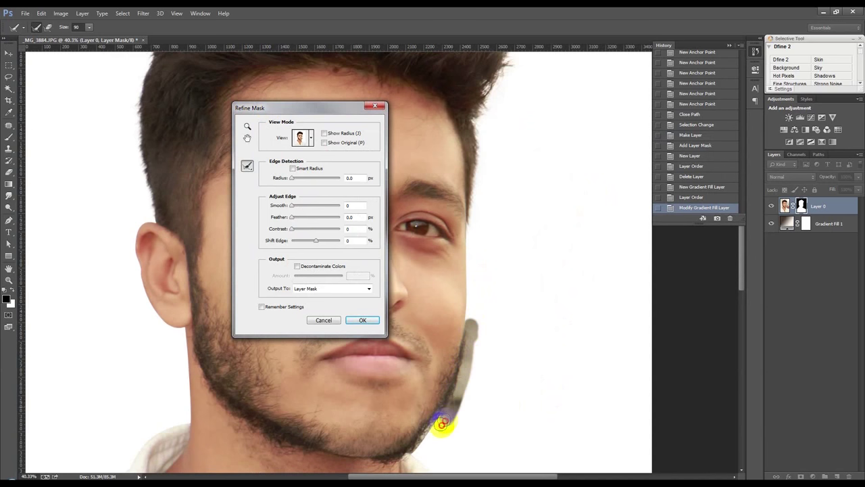
mouse_move(415, 453)
left_mouse_down()
mouse_move(440, 400)
mouse_move(452, 342)
mouse_move(622, 379)
mouse_move(454, 332)
mouse_move(515, 377)
mouse_move(614, 414)
mouse_move(666, 458)
left_mouse_up()
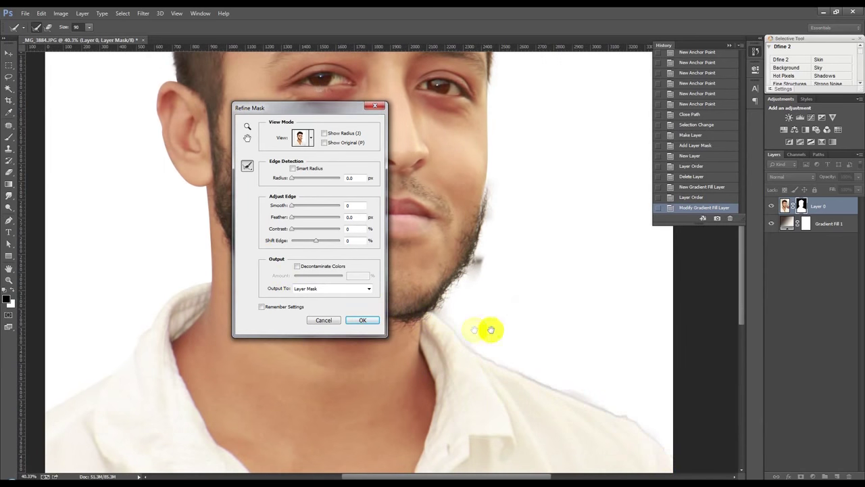
- Refine the shoulder, collar and cheek edges with a smaller brush, then apply the mask
left_click_drag(452, 343, 503, 340)
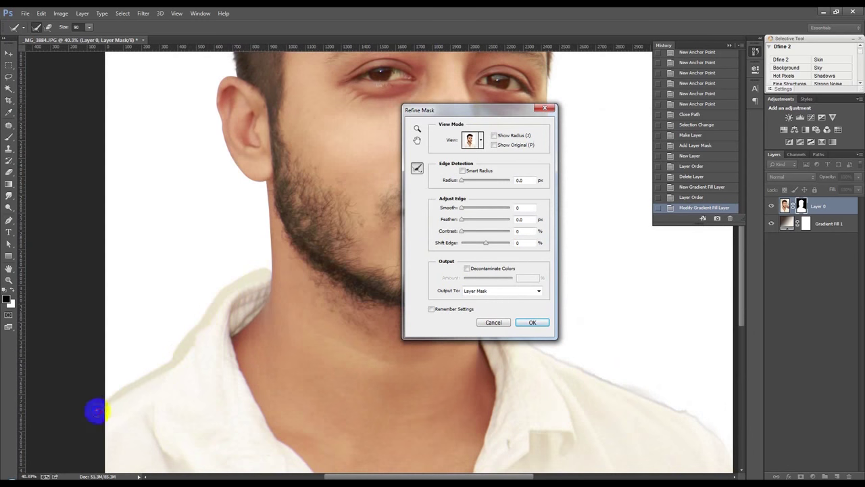
left_click_drag(248, 281, 98, 396)
scroll(297, 321, "up", 3)
scroll(232, 270, "up", 3)
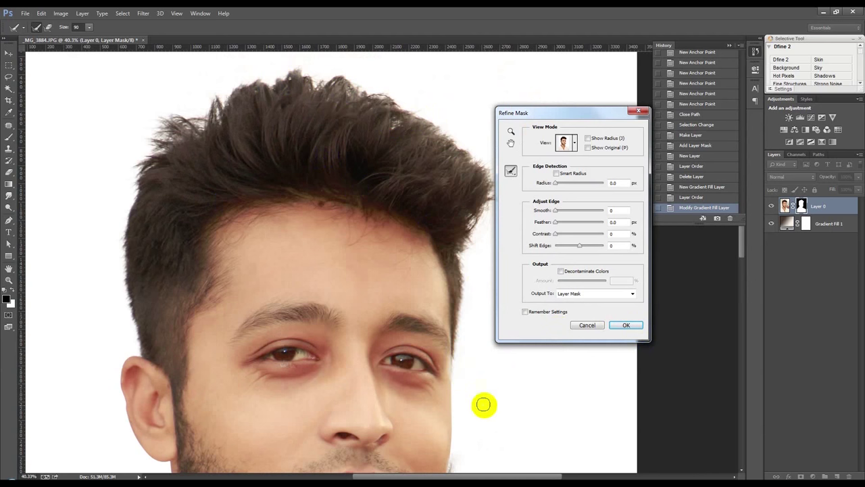
left_click_drag(458, 383, 484, 415)
scroll(483, 412, "down", 2)
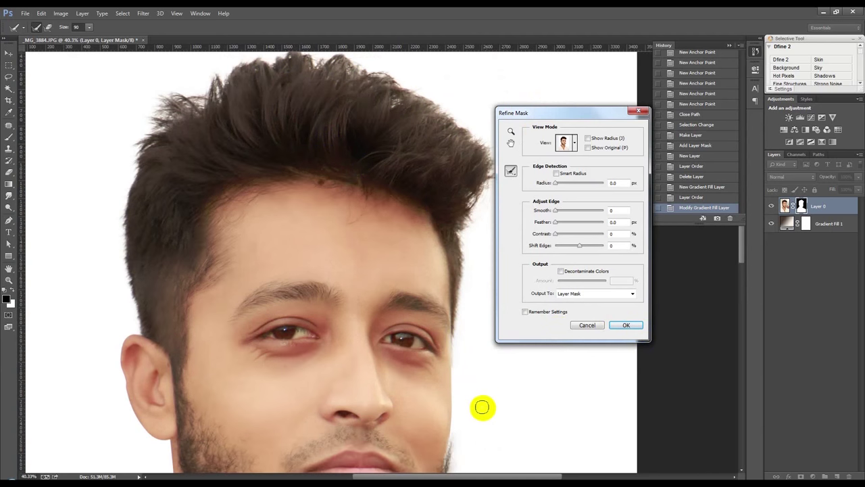
scroll(480, 405, "down", 2)
key("bracketleft")
key("bracketleft")
key("bracketleft")
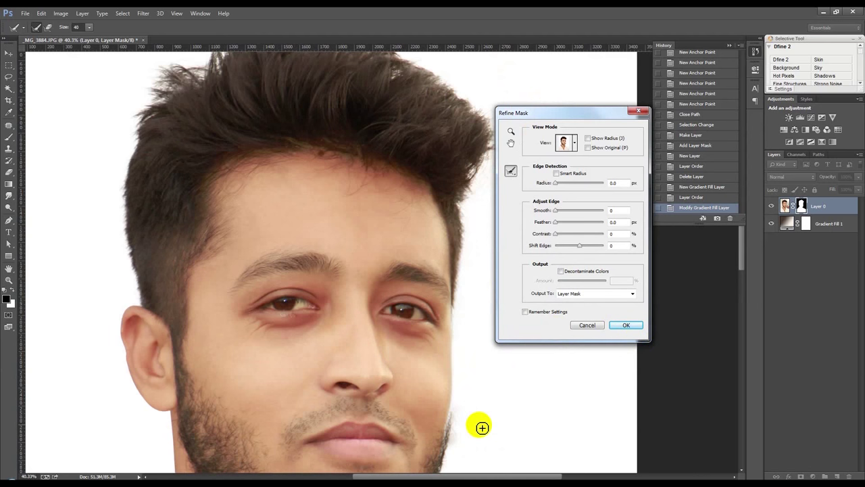
scroll(487, 380, "down", 3)
left_click(624, 326)
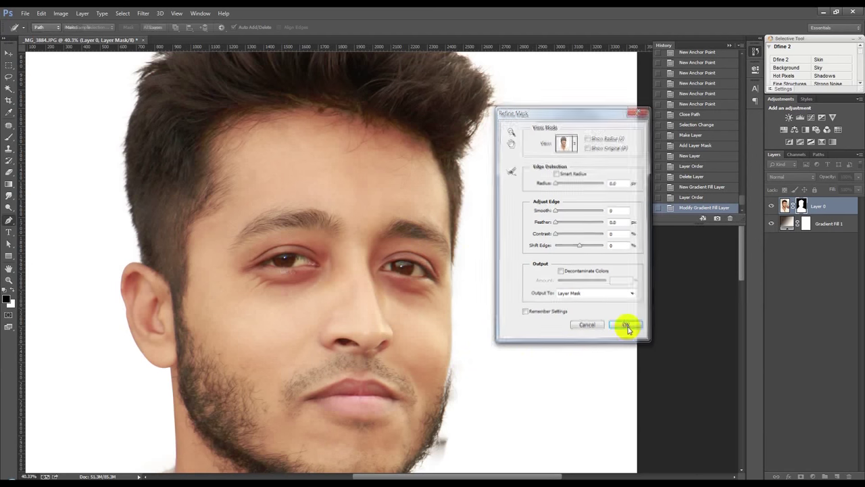
- Zoom in on the cheek, load Layer 0's mask as a selection, and ready the Brush tool's settings
scroll(464, 325, "up", 3)
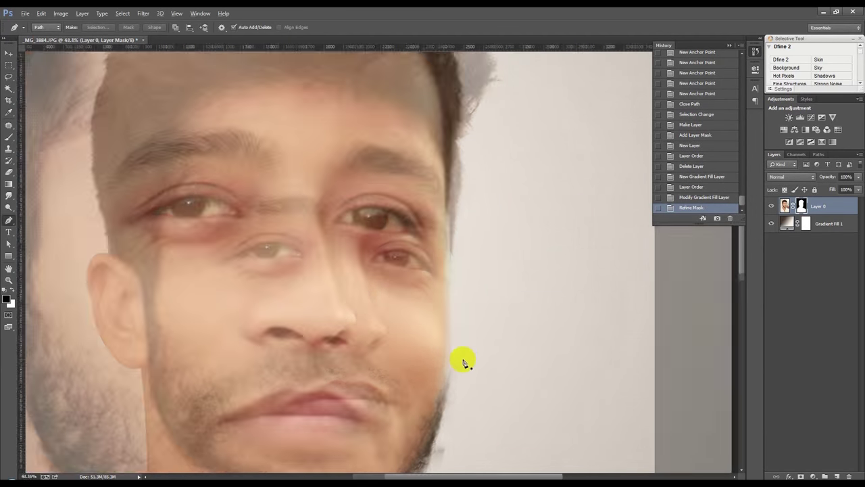
scroll(464, 357, "up", 3)
scroll(459, 373, "up", 2)
left_click(802, 205, "ctrl")
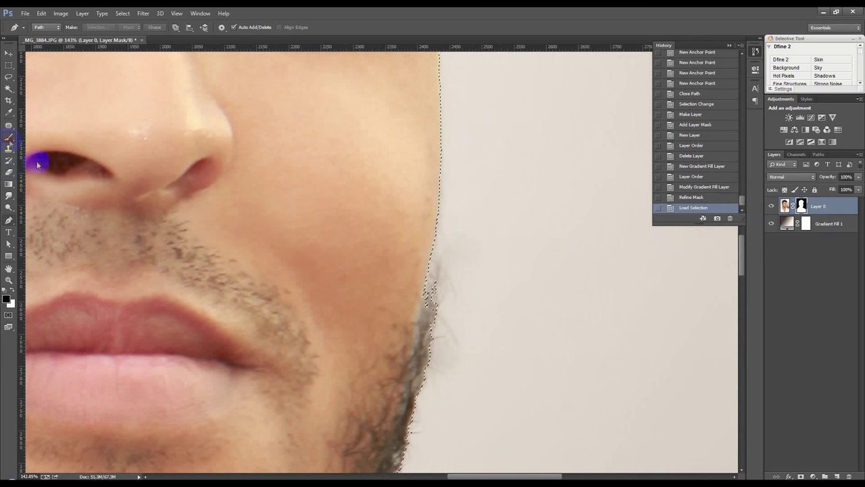
left_click(8, 137)
right_click(200, 264)
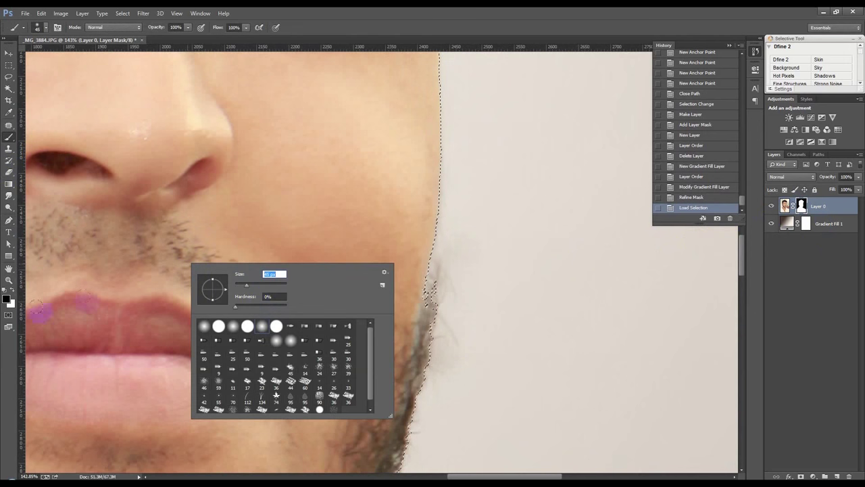
- Paint the jaw edge back into Layer 0's mask in white
left_click(11, 289)
left_click_drag(415, 344, 426, 225)
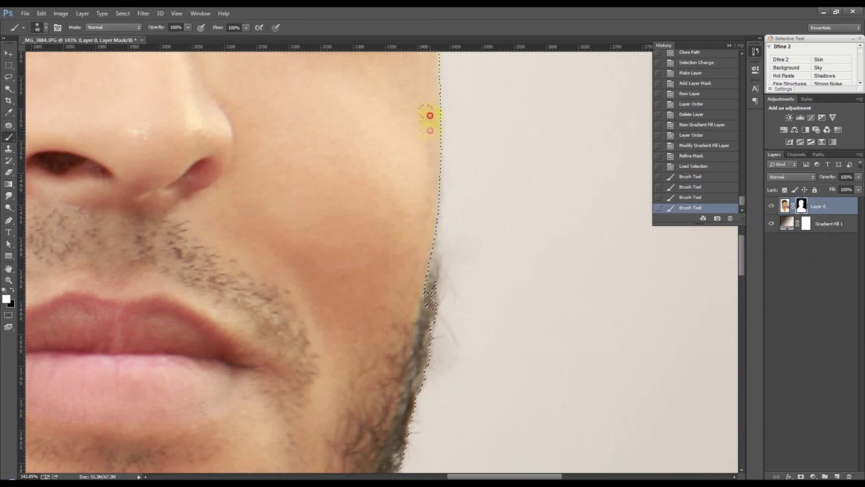
left_click_drag(430, 116, 416, 314)
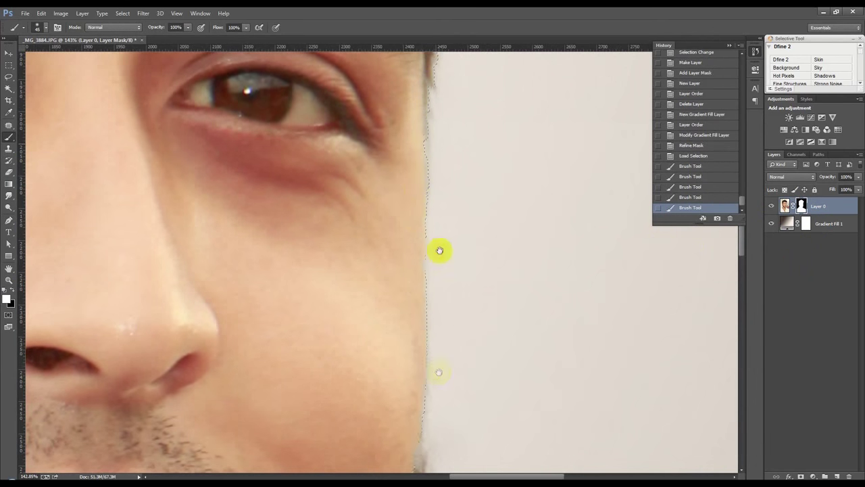
scroll(433, 338, "down", 5)
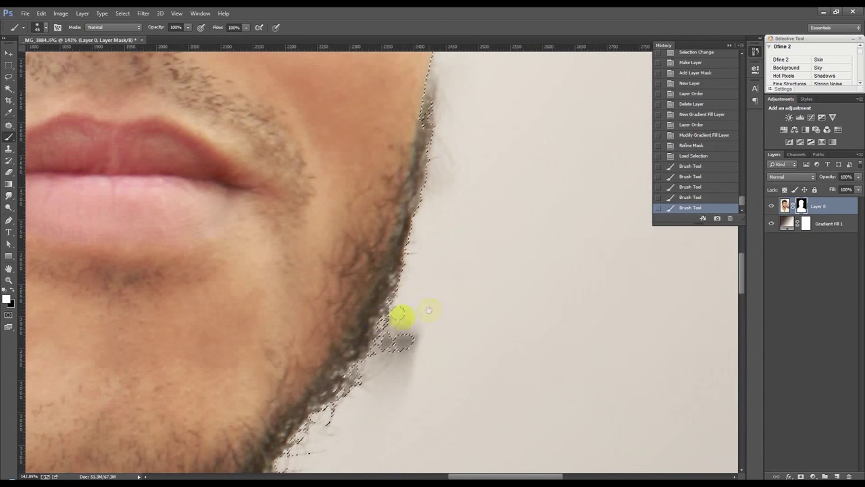
- Invert the selection and paint out the grey shadow beside the beard and chin
left_click(122, 13)
left_click(129, 47)
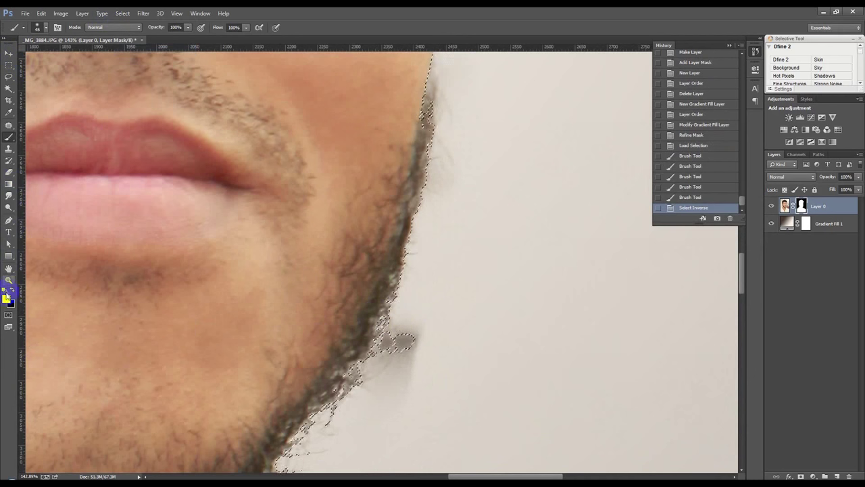
mouse_move(399, 386)
left_mouse_down()
mouse_move(414, 356)
mouse_move(405, 342)
mouse_move(398, 338)
mouse_move(382, 361)
mouse_move(406, 346)
left_mouse_up()
mouse_move(377, 375)
left_mouse_down()
mouse_move(373, 396)
mouse_move(402, 347)
mouse_move(426, 337)
left_mouse_up()
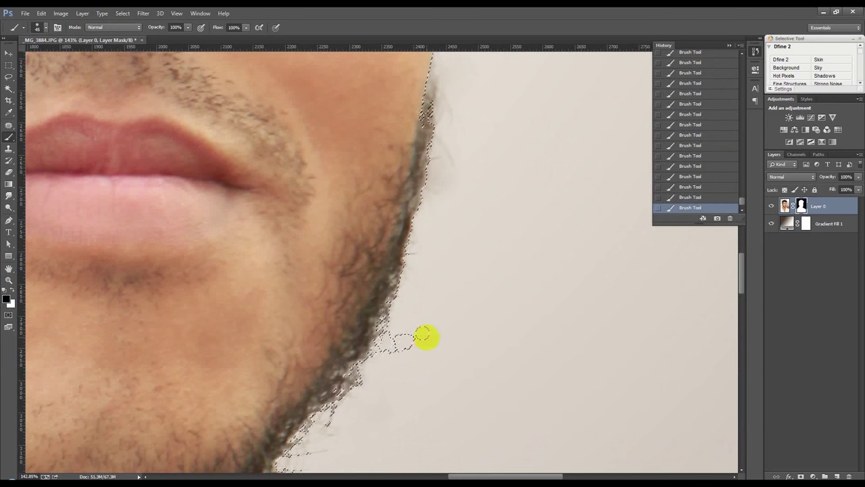
left_click(122, 13)
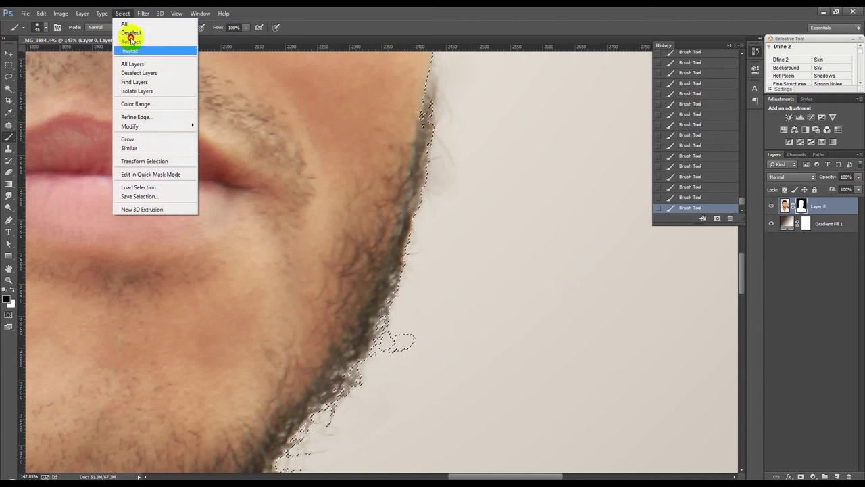
- Deselect and paint Layer 0's mask along the beard and jaw edges
left_click(131, 33)
left_click(393, 346)
scroll(398, 346, "down", 2)
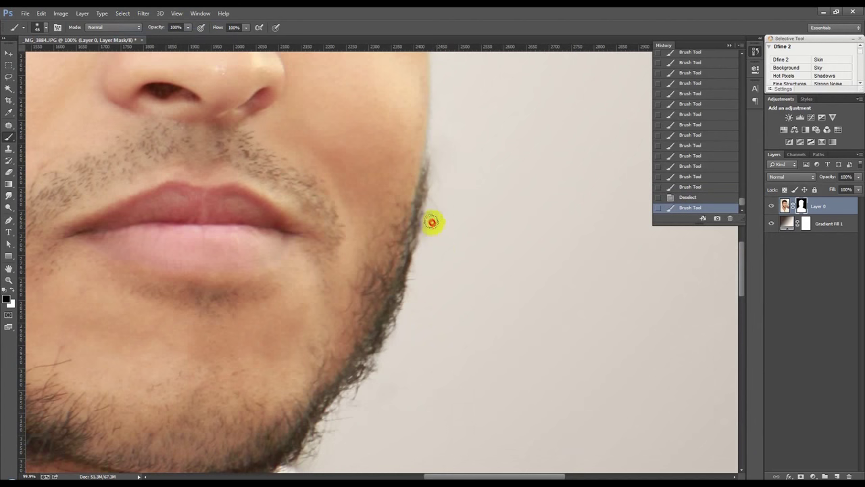
left_click_drag(432, 224, 452, 162)
scroll(453, 246, "down", 2)
scroll(454, 245, "down", 2)
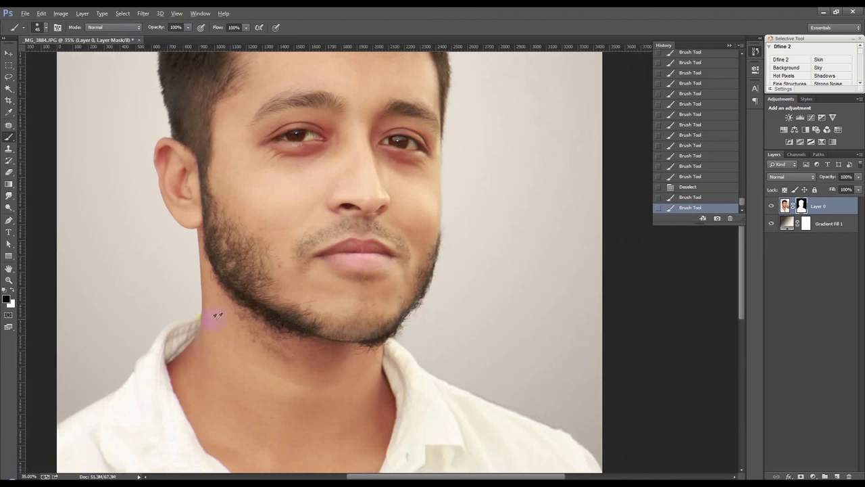
scroll(421, 460, "down", 2)
scroll(483, 392, "up", 2)
scroll(570, 379, "up", 3)
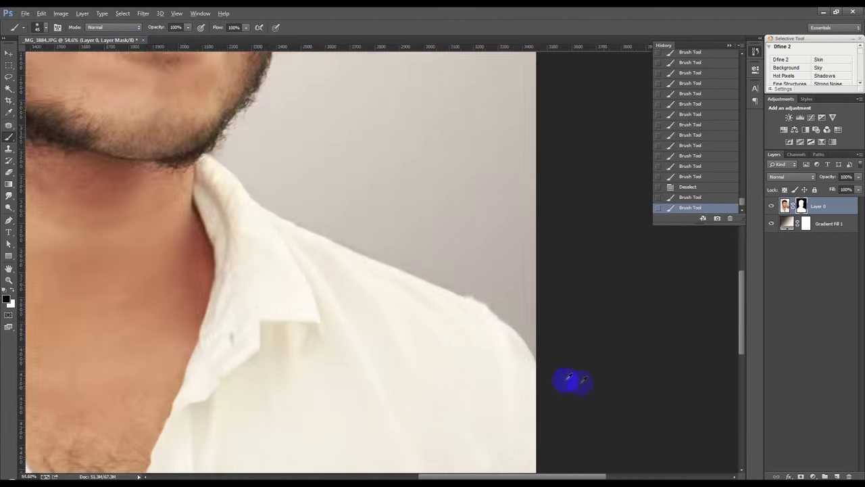
scroll(533, 340, "up", 2)
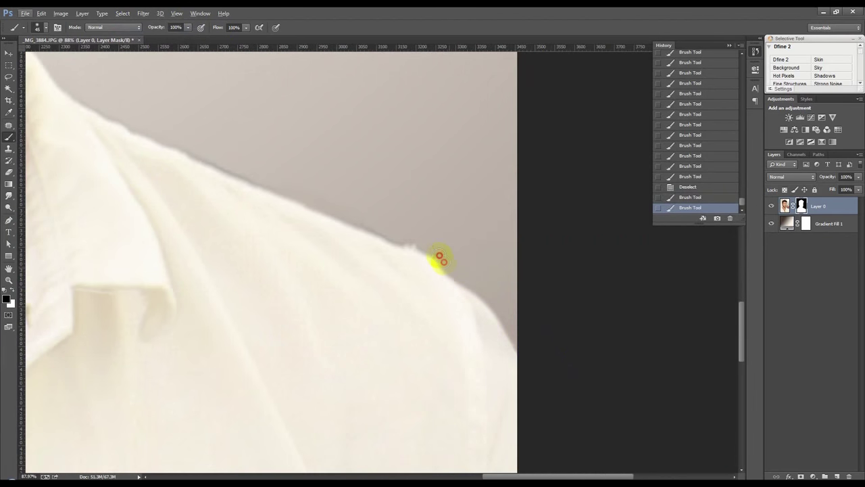
- Paint the mask clean along the shoulder and collar edges, then switch to the Move tool
mouse_move(330, 206)
left_mouse_down()
mouse_move(478, 330)
mouse_move(432, 308)
left_mouse_up()
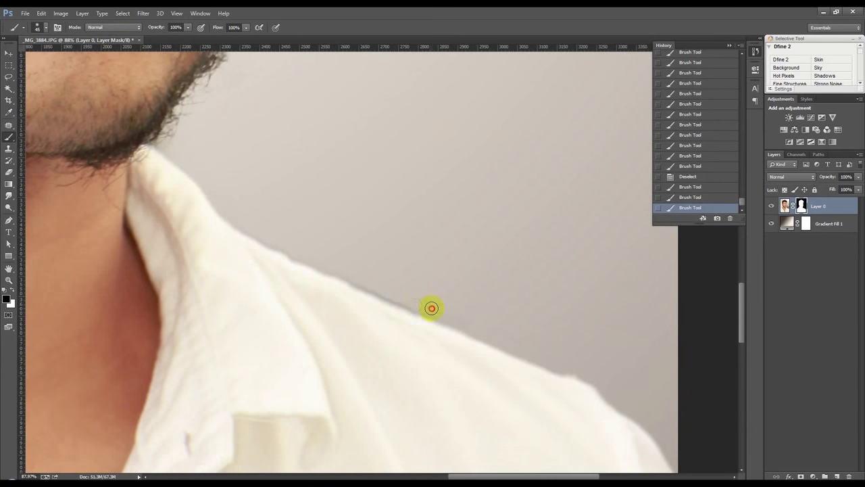
mouse_move(298, 253)
left_mouse_down()
mouse_move(244, 228)
mouse_move(315, 263)
left_mouse_up()
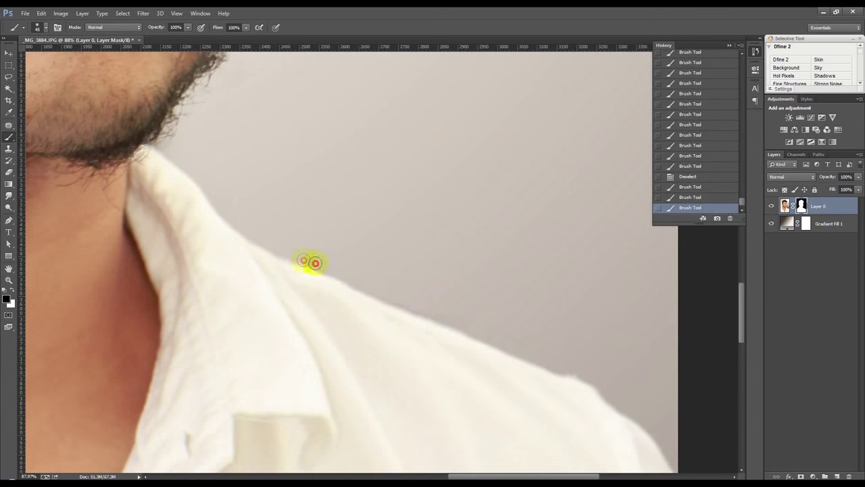
left_click_drag(515, 349, 598, 384)
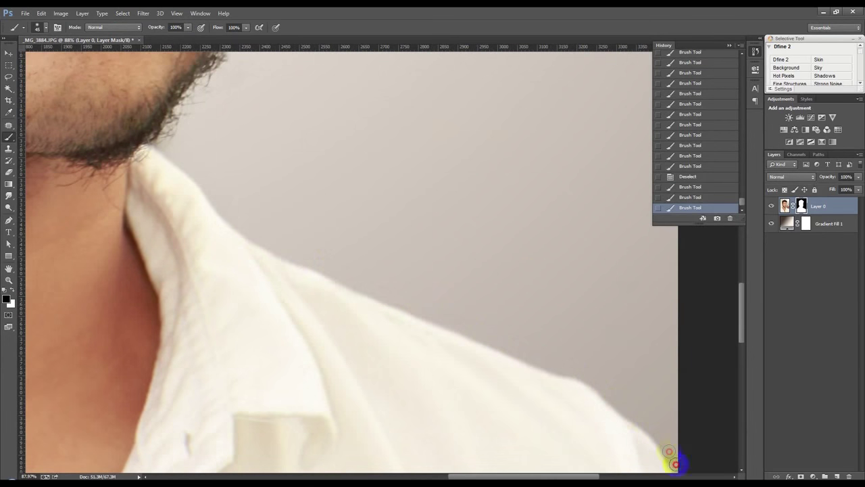
mouse_move(322, 296)
left_mouse_down()
mouse_move(421, 344)
mouse_move(464, 322)
mouse_move(448, 256)
left_mouse_up()
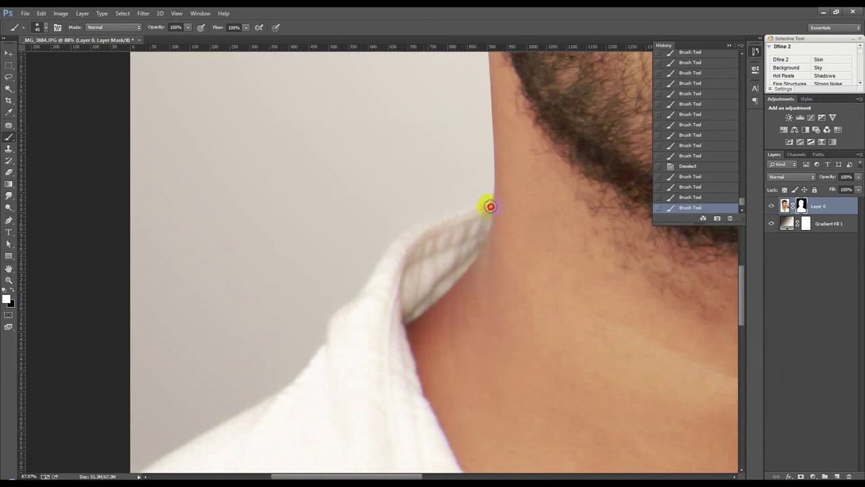
left_click_drag(421, 229, 471, 209)
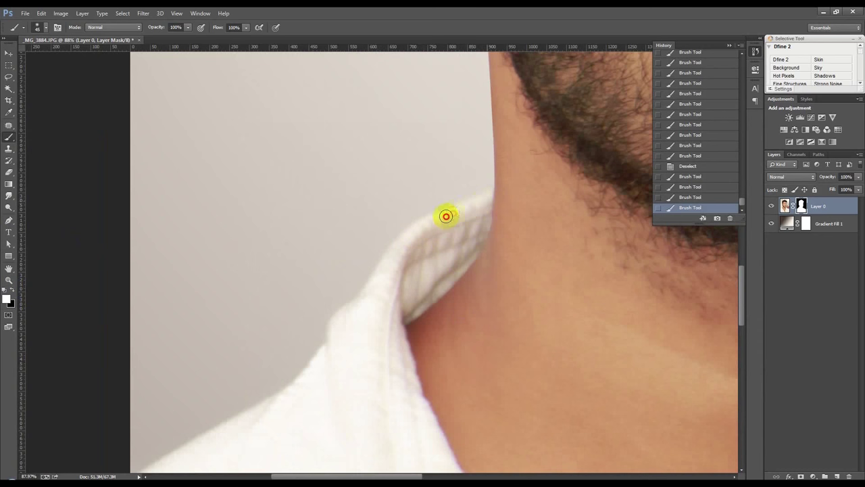
scroll(382, 313, "down", 5)
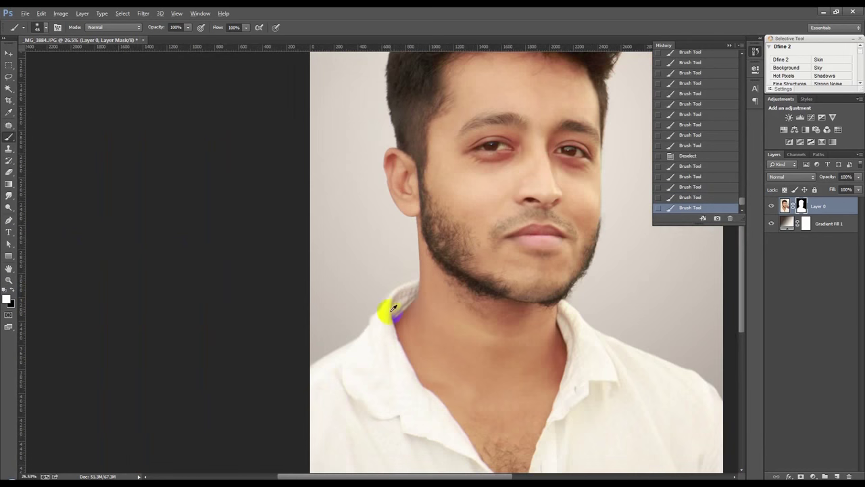
scroll(433, 226, "down", 3)
key("v")
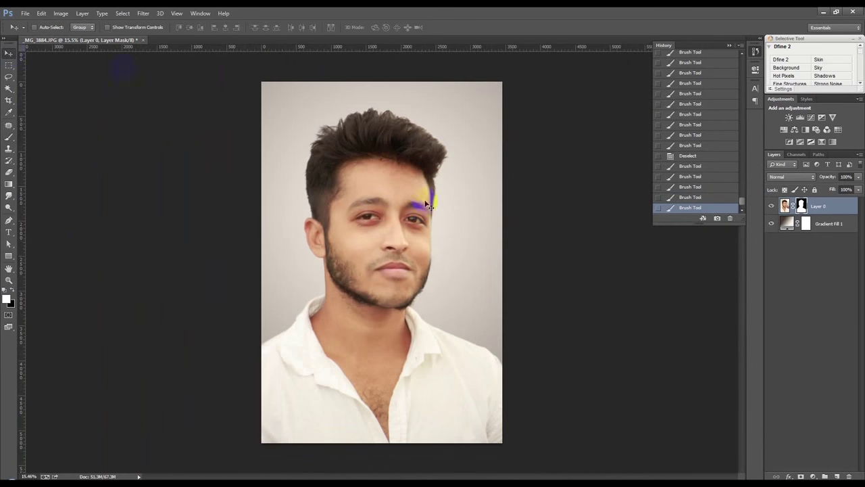
scroll(375, 159, "up", 2)
scroll(609, 237, "down", 1)
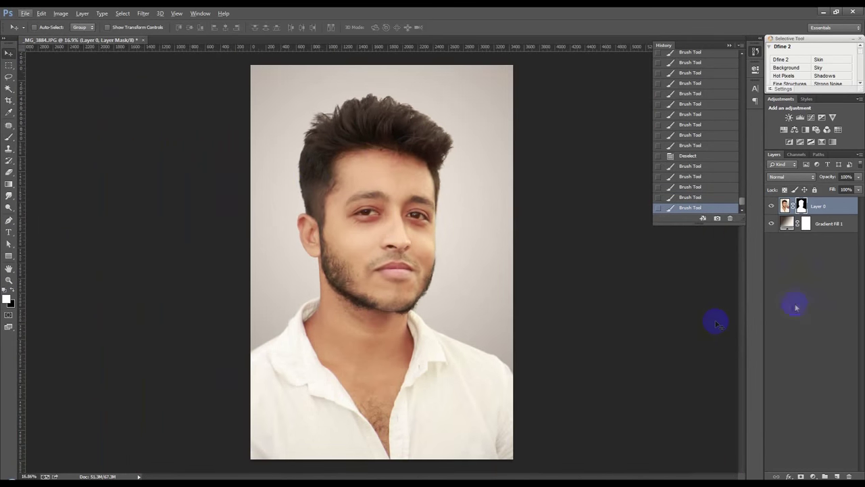
- Create a new Layer 1 and fill it with the merged portrait via Apply Image
left_click(836, 472)
left_click(61, 13)
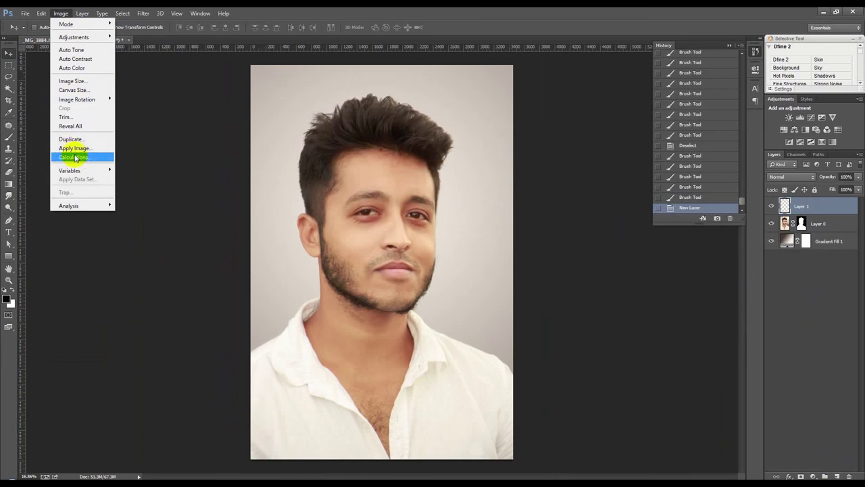
left_click(73, 148)
left_click(514, 145)
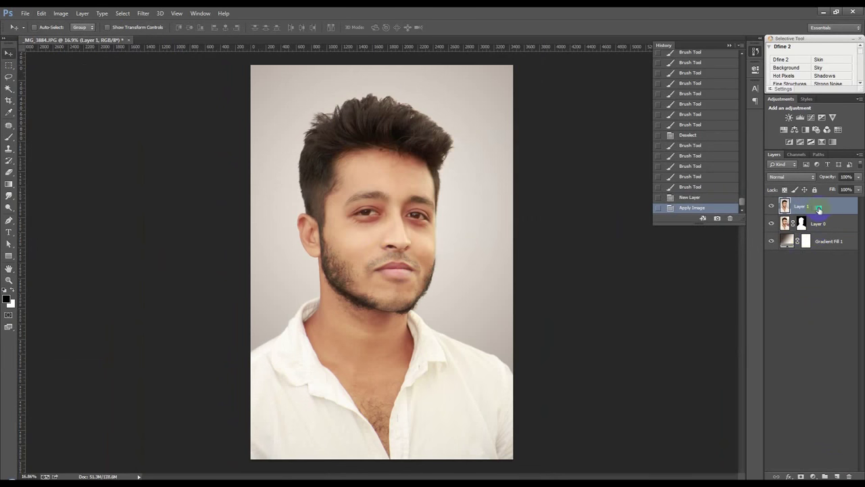
- Delete Layer 1, then restore it by stepping back in History to Apply Image
right_click(819, 211)
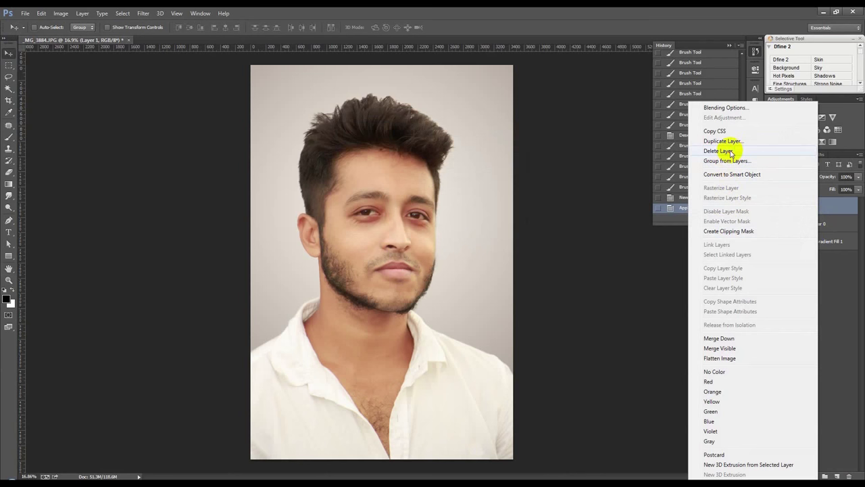
left_click(731, 154)
right_click(820, 211)
left_click(701, 45)
left_click(691, 196)
- Duplicate Layer 1 as Layer 1 copy
right_click(833, 206)
left_click(735, 140)
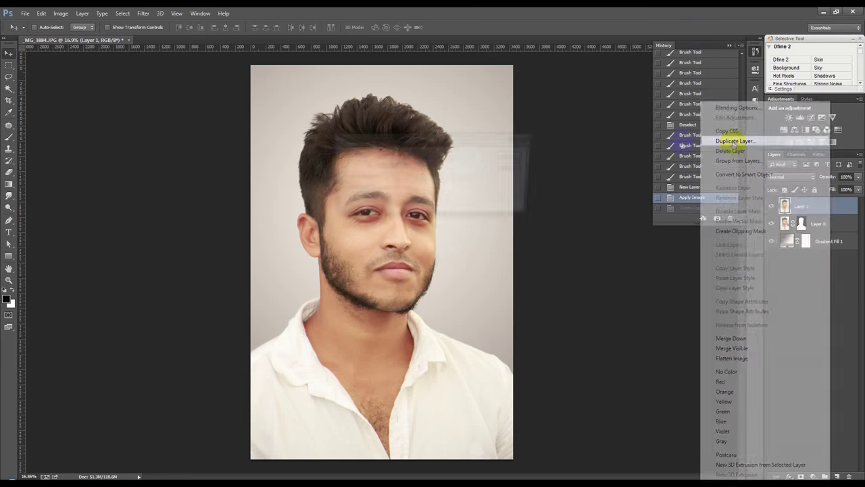
left_click(512, 150)
left_click(62, 13)
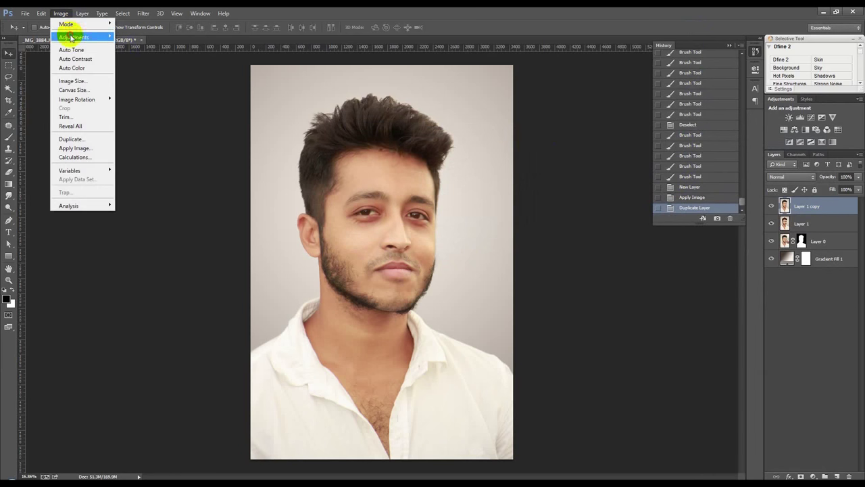
- Apply Shadows/Highlights and a Black & White conversion with Reds 45 to Layer 1 copy
left_click(143, 191)
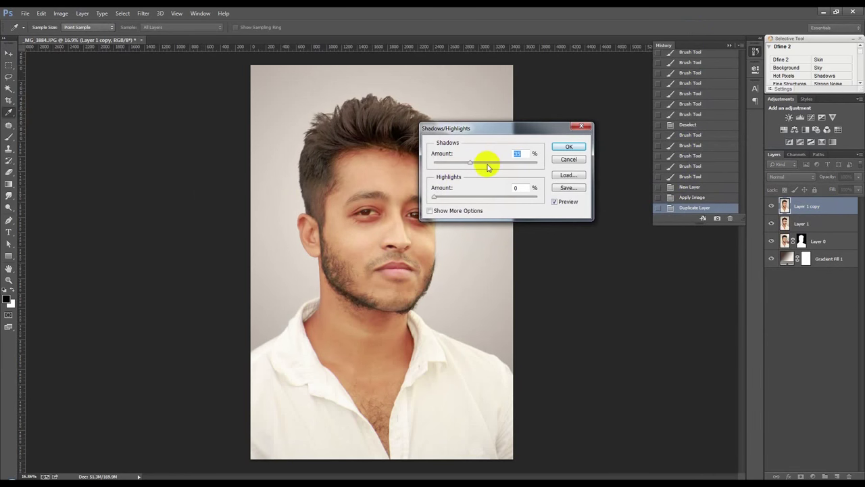
left_click(570, 147)
key("v")
left_click(60, 13)
left_click(138, 104)
left_click_drag(444, 97, 620, 98)
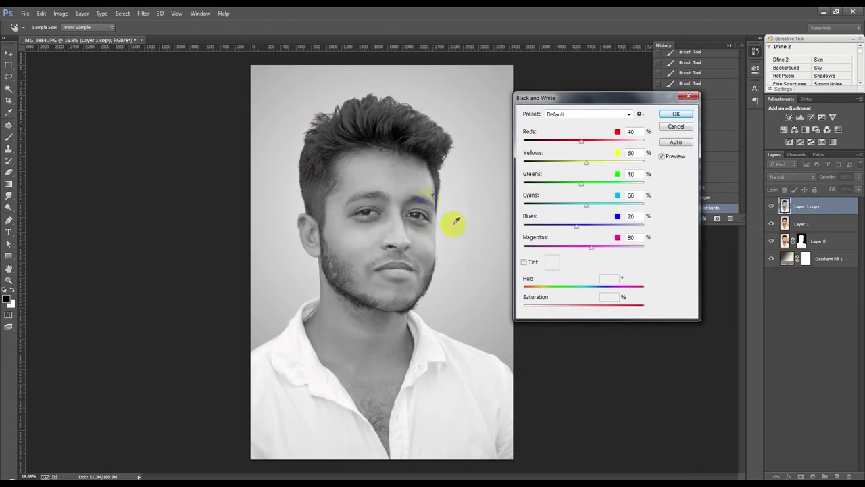
mouse_move(589, 144)
left_mouse_down()
mouse_move(583, 140)
mouse_move(605, 140)
mouse_move(583, 142)
left_mouse_up()
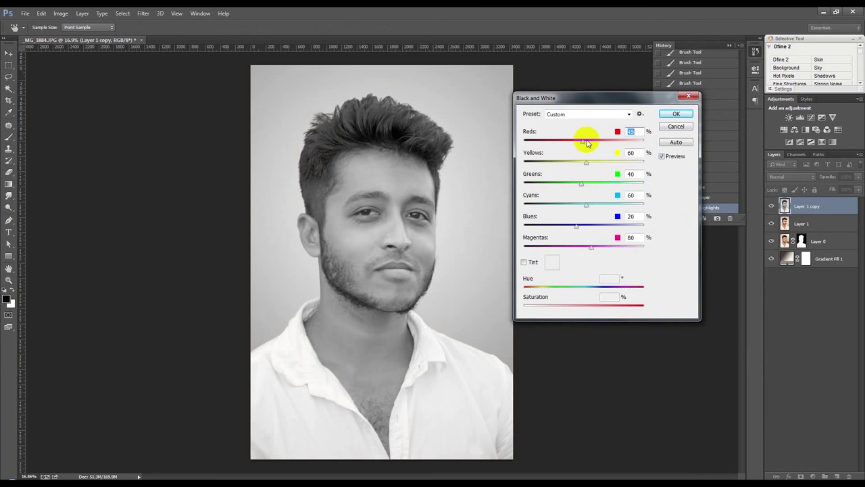
left_click(676, 113)
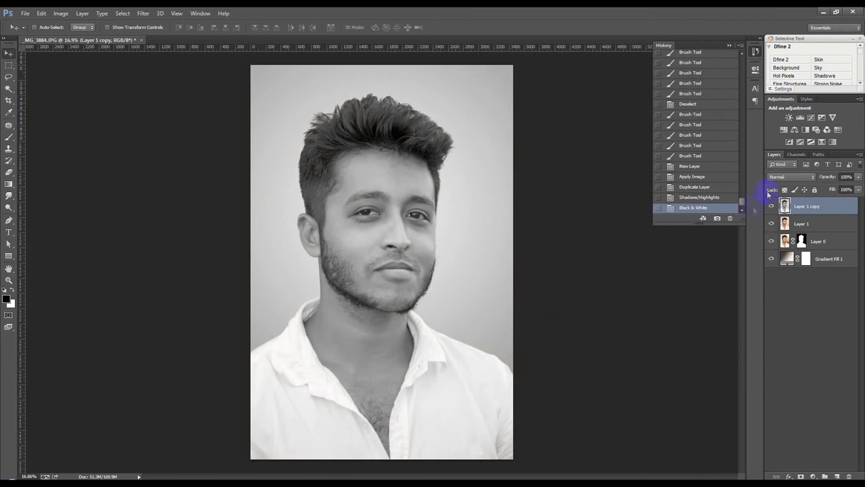
- Set Layer 1 copy's blend mode to Screen
left_click(781, 177)
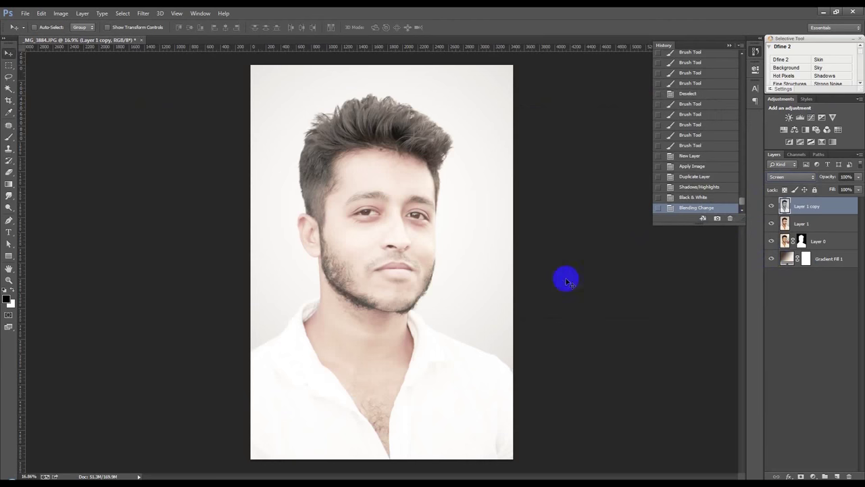
scroll(416, 219, "up", 3)
scroll(417, 234, "up", 3)
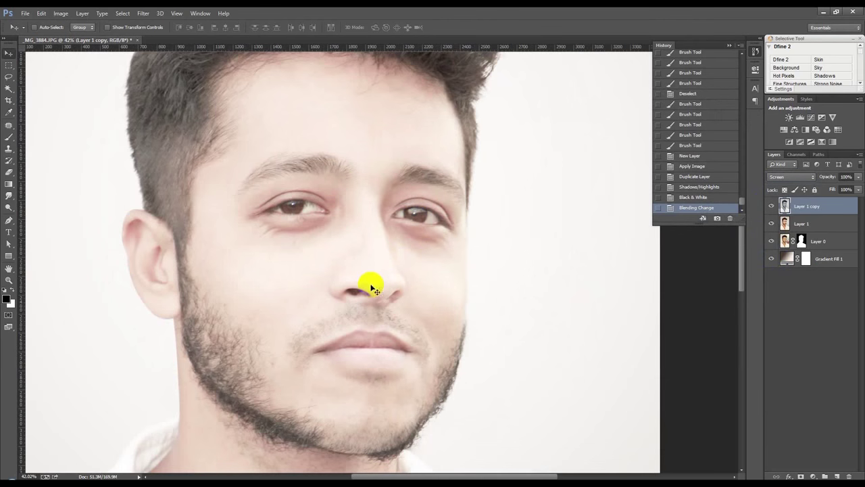
scroll(372, 287, "down", 5)
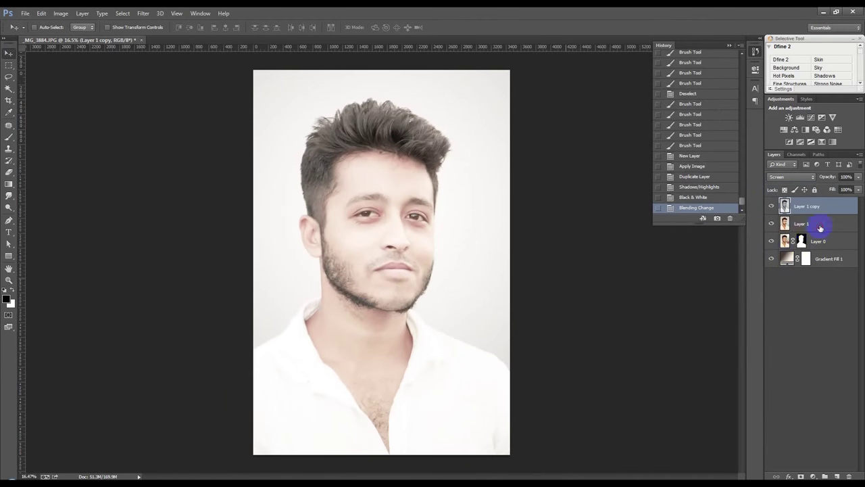
- On Layer 1, apply Shadows/Highlights with the shadows Amount set to 0
left_click(820, 228)
left_click(60, 13)
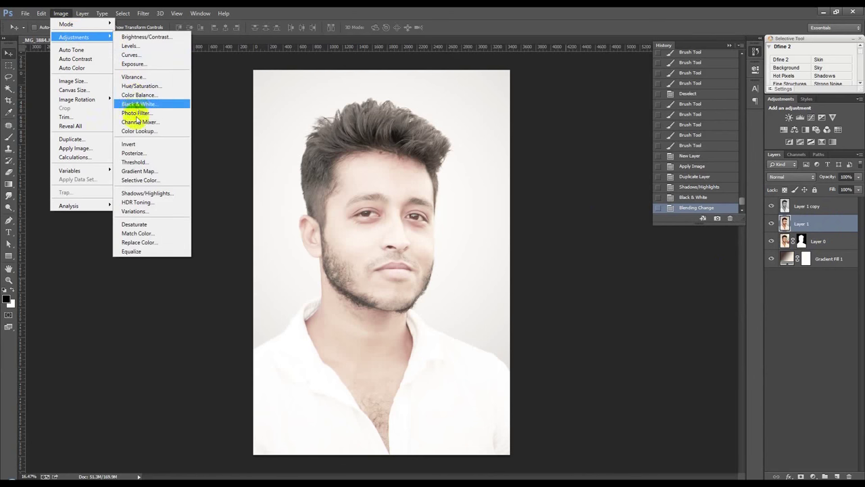
left_click(141, 180)
left_click(492, 146)
left_click(60, 13)
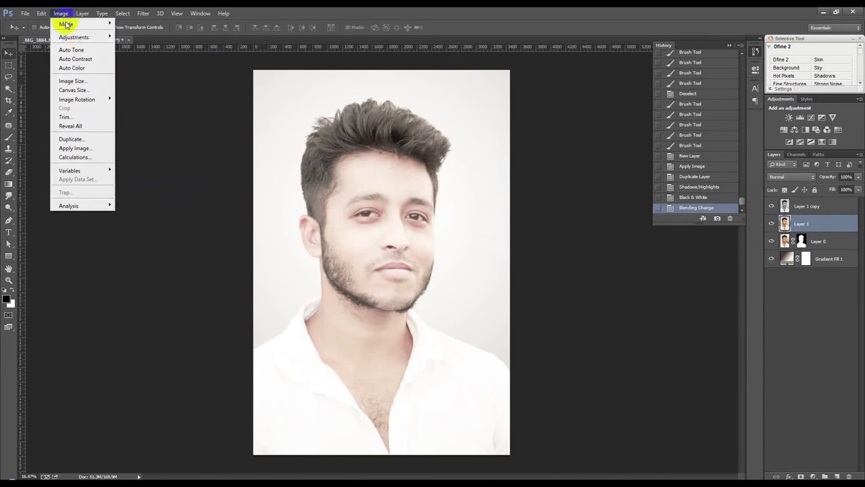
left_click(145, 194)
left_click_drag(477, 130, 612, 128)
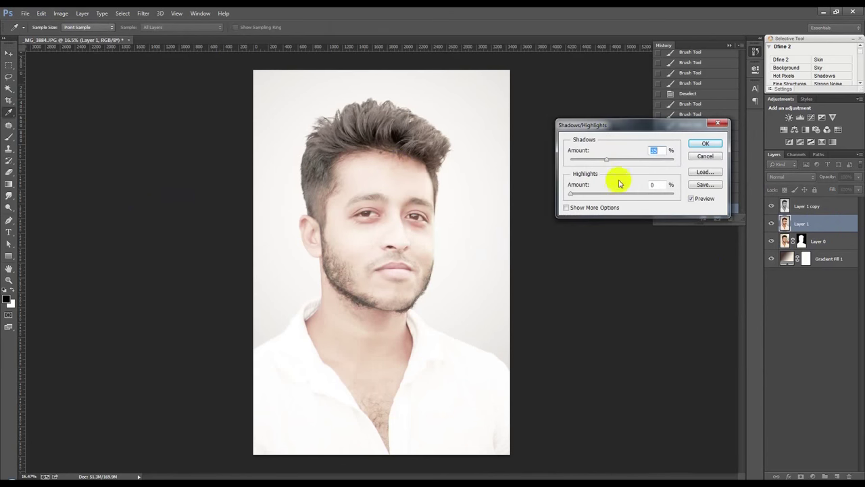
left_click_drag(601, 160, 575, 159)
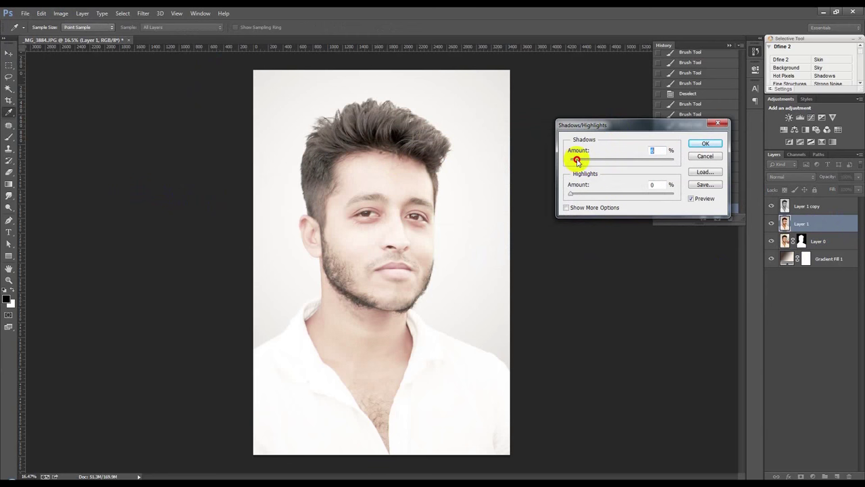
left_click(705, 157)
- Zoom in on the nose and heal the nostril blemishes with the Spot Healing Brush
key("v")
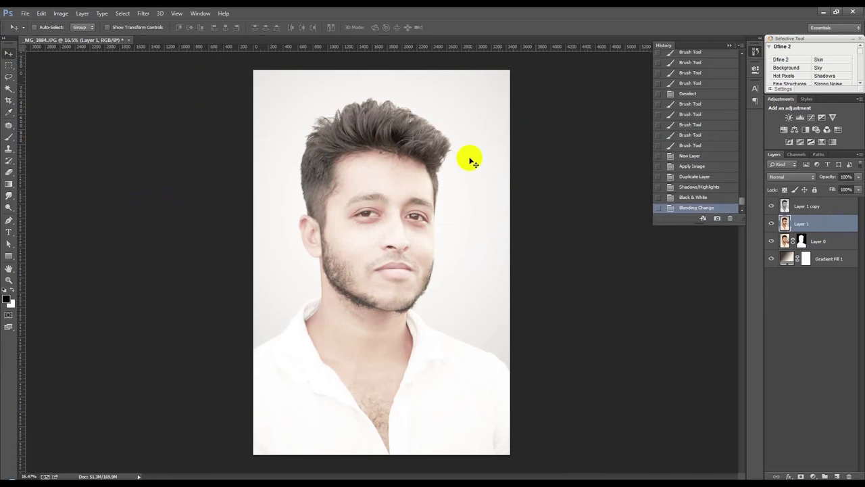
scroll(467, 162, "up", 2)
scroll(329, 271, "up", 1)
scroll(329, 270, "up", 1)
scroll(331, 269, "up", 1)
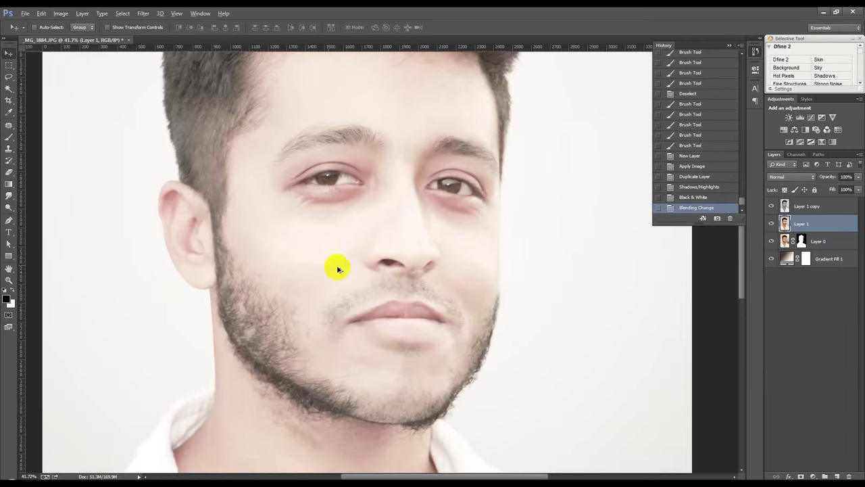
scroll(345, 271, "up", 2)
scroll(338, 272, "up", 2)
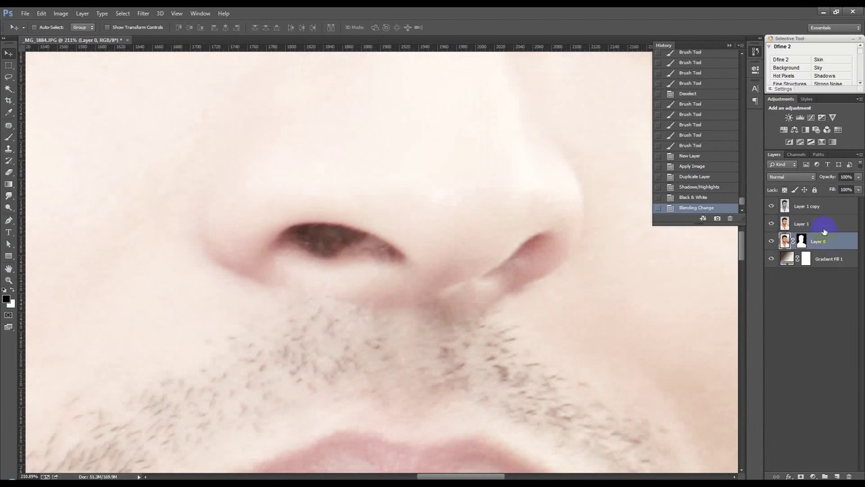
right_click(9, 126)
left_click(51, 124)
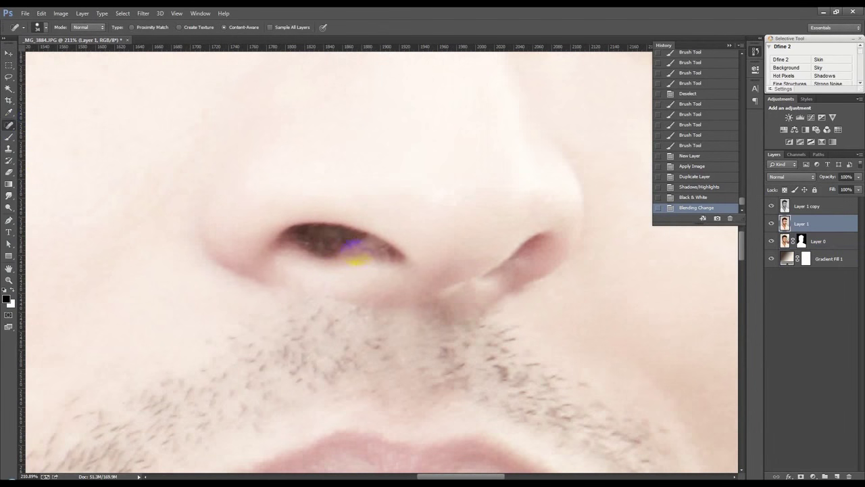
left_click_drag(309, 245, 318, 249)
- Heal the remaining spots around the nose on the Layer 1 copy, then zoom out to fit
left_click(806, 206)
left_click(322, 246)
left_click(280, 264)
left_click(473, 215)
key("ctrl+0")
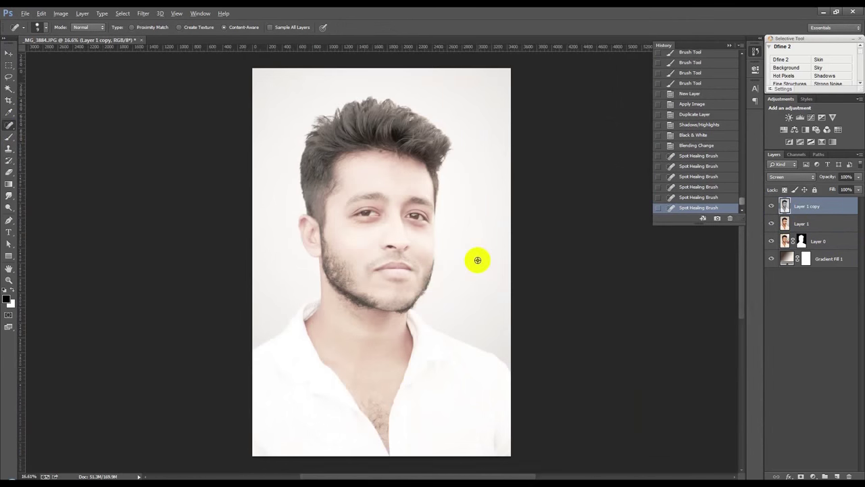
- Add a new empty Layer 2 and fill it with a merged copy using Apply Image
key("v")
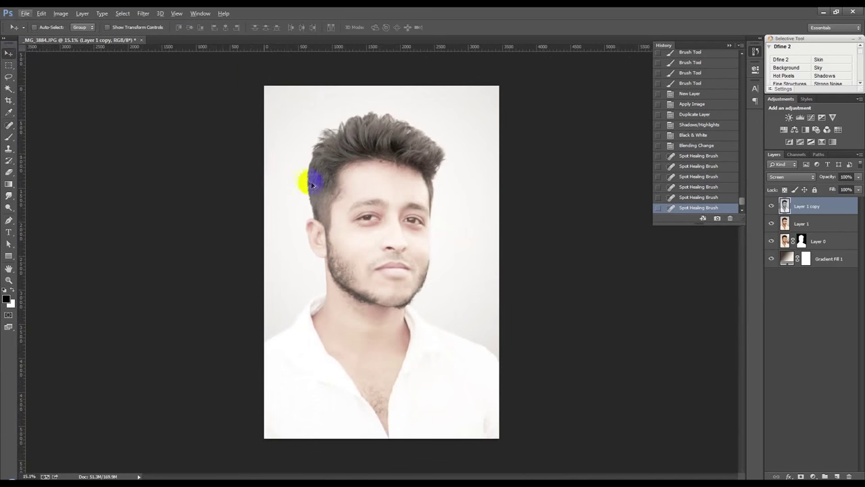
scroll(312, 185, "up", 1)
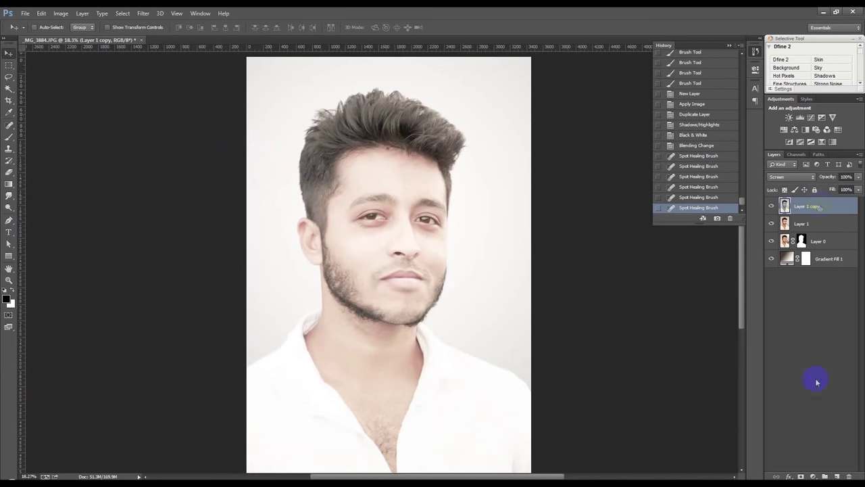
left_click(836, 476)
left_click(61, 13)
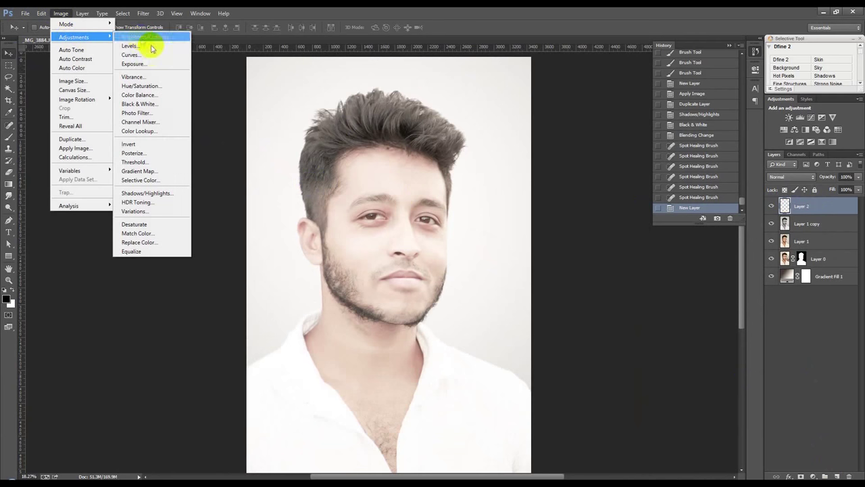
left_click(71, 148)
left_click(512, 145)
left_click(61, 13)
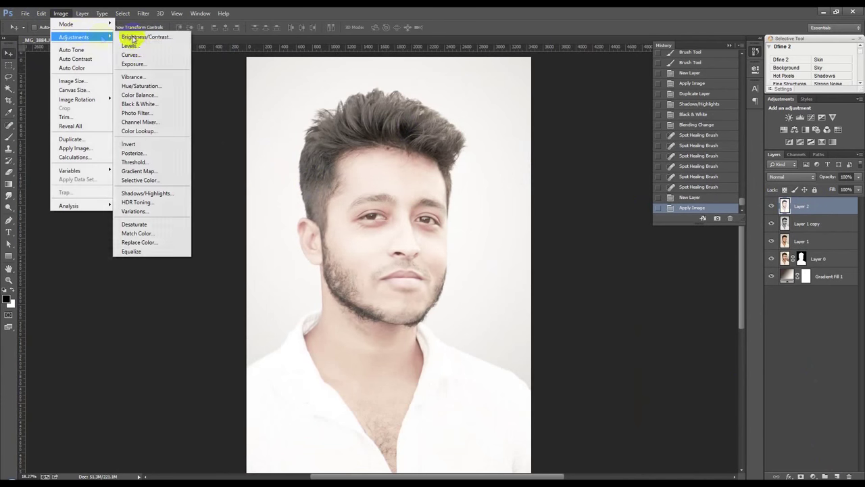
- Apply Levels to Layer 2 with the black input at 10 and midtones about 0.97
left_click(130, 45)
mouse_move(550, 199)
left_mouse_down()
mouse_move(559, 201)
mouse_move(549, 200)
left_mouse_up()
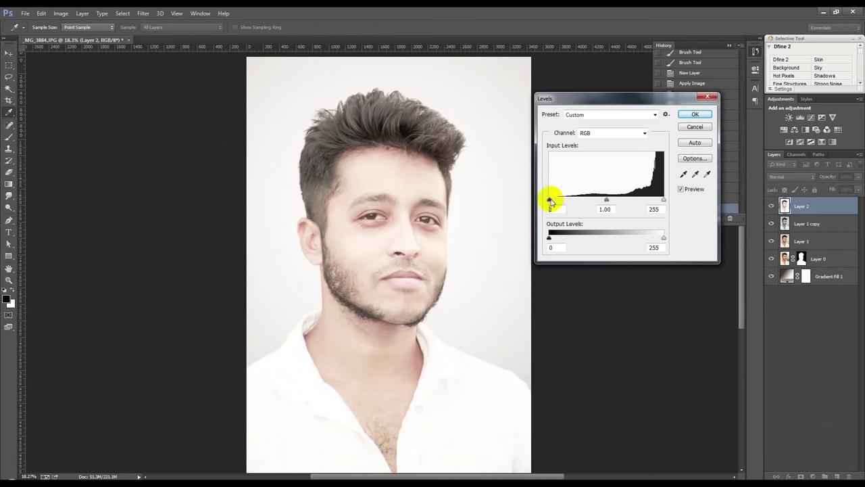
left_click_drag(610, 200, 622, 202)
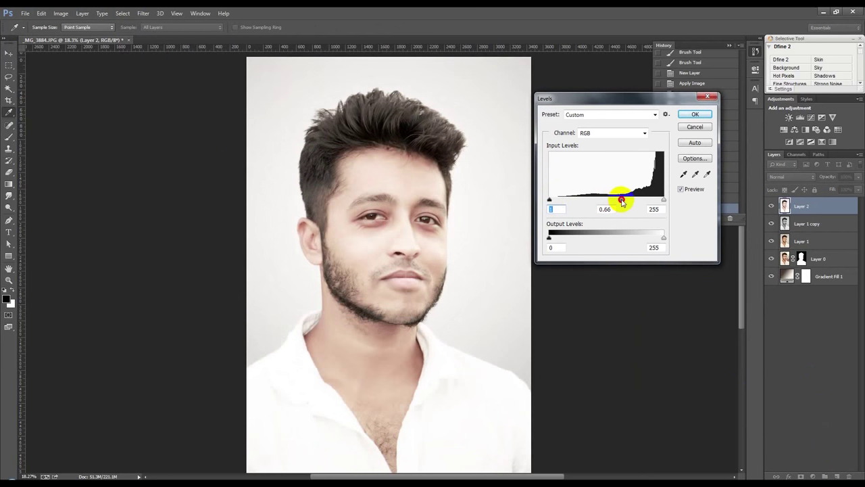
mouse_move(617, 202)
left_mouse_down()
mouse_move(664, 201)
mouse_move(598, 201)
left_mouse_up()
type("0")
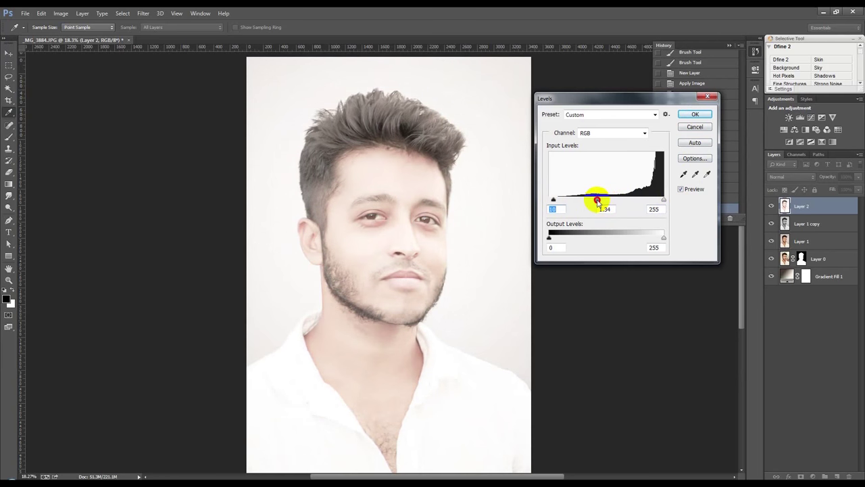
left_click_drag(596, 202, 610, 203)
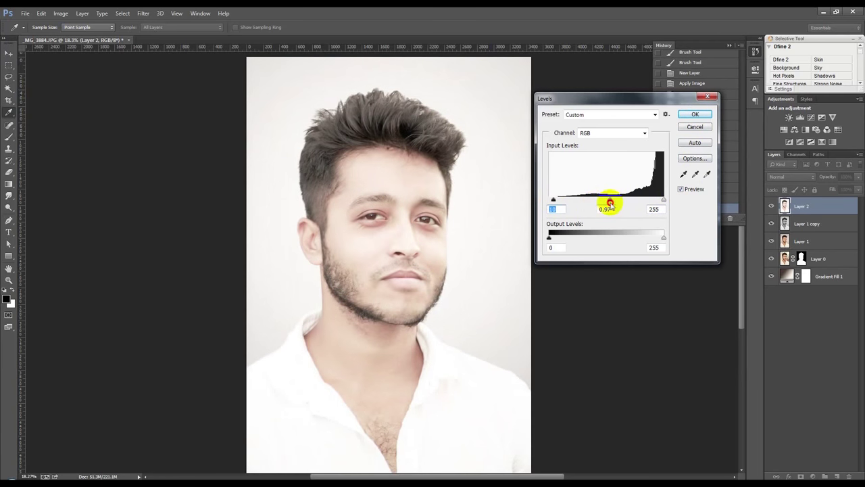
left_click(695, 114)
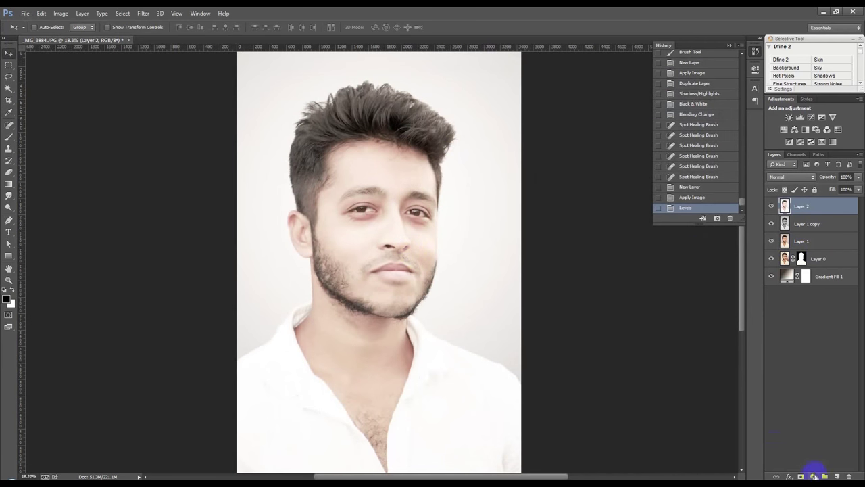
- Add a Black & White adjustment layer, try Soft Light and Screen blends, and lower opacity to 20%
left_click(813, 476)
left_click(786, 386)
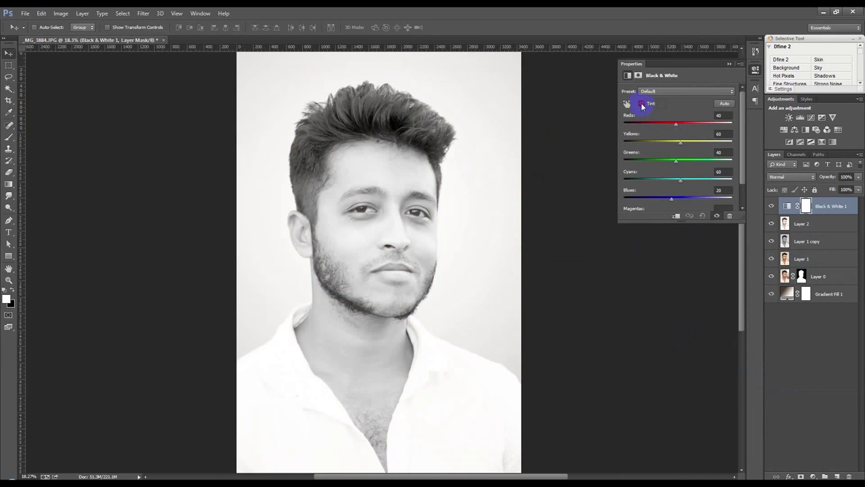
left_click(775, 177)
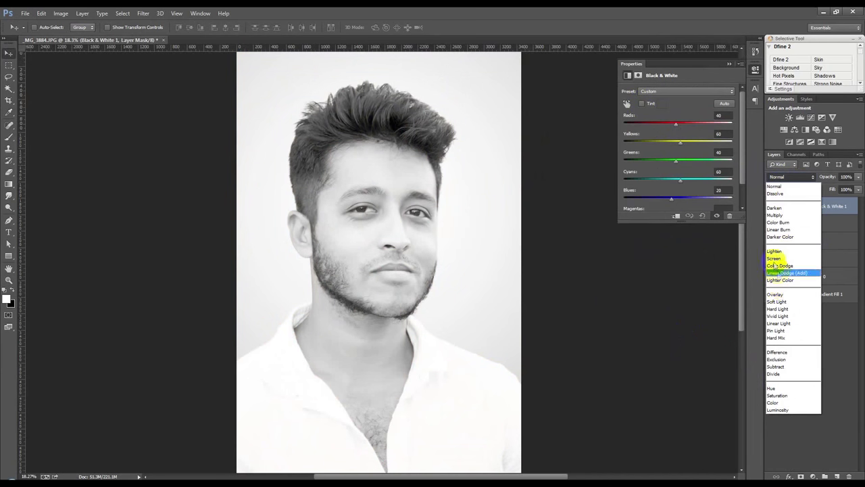
left_click(778, 304)
left_click(785, 179)
left_click(778, 257)
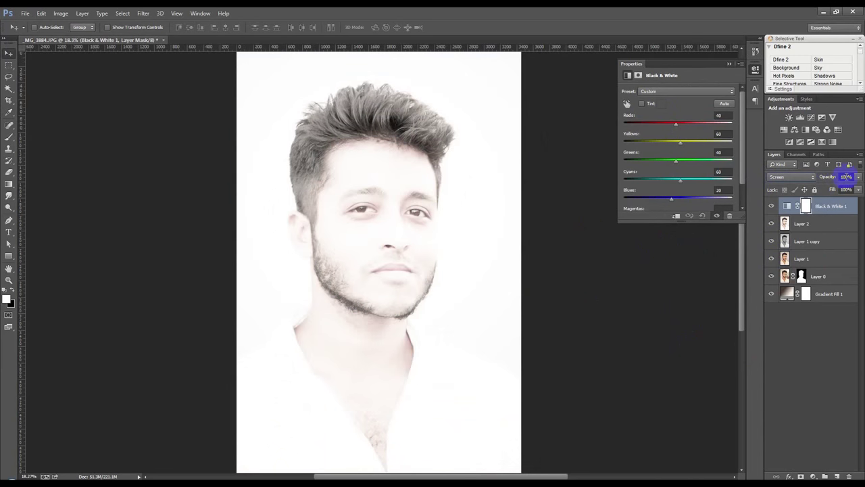
left_click_drag(833, 178, 629, 272)
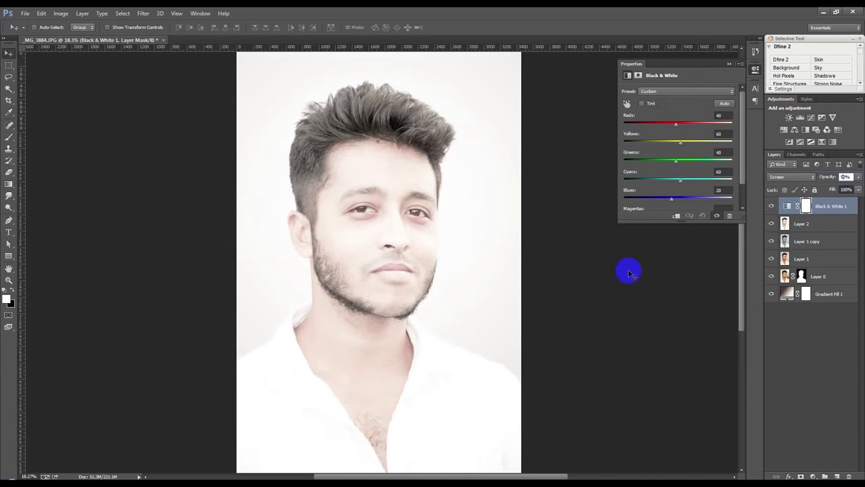
- Toggle the Black & White layer to compare, then set its blend back to Soft Light
left_click(771, 206)
left_click(771, 206)
left_click(771, 207)
left_click(771, 207)
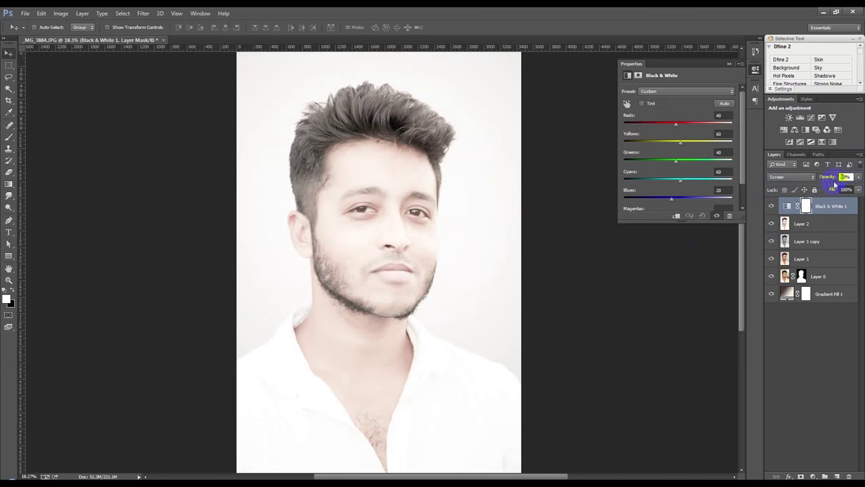
left_click(772, 206)
left_click(791, 177)
left_click(778, 302)
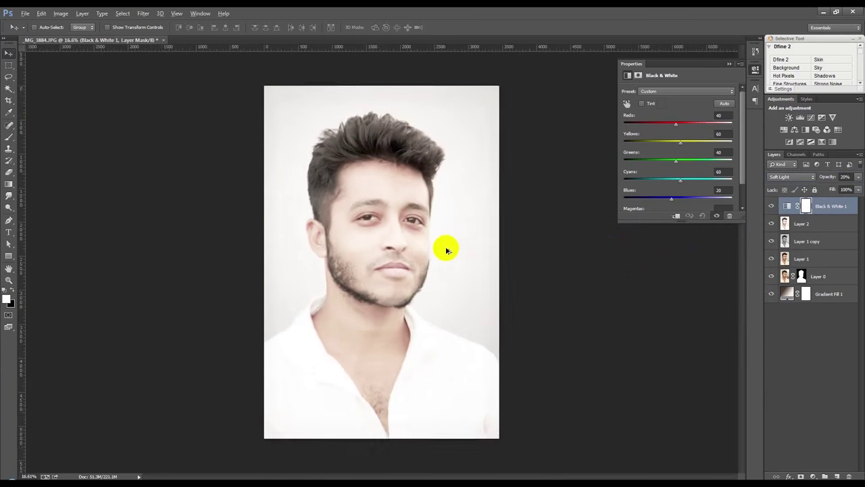
- Crop the photo slightly tighter by pulling the top-right corner inward
scroll(438, 256, "down", 1)
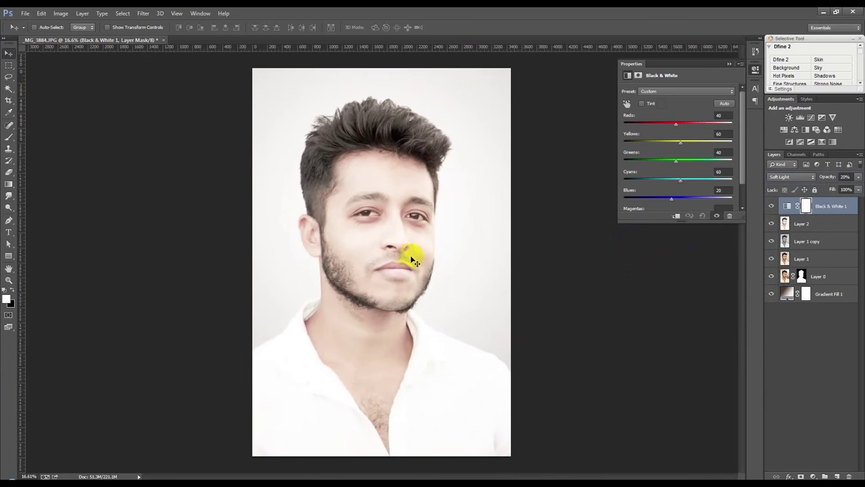
left_click(9, 100)
left_click_drag(508, 71, 503, 78)
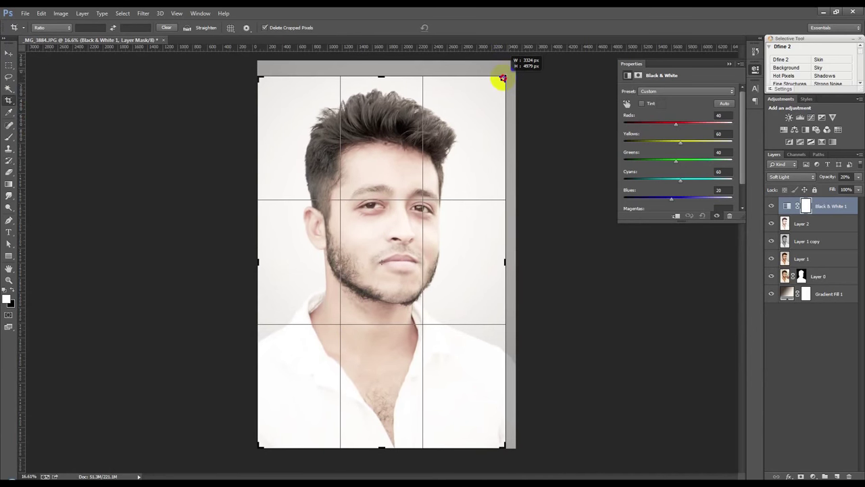
left_click(451, 27)
- Start a new text layer on the lower chest below the face
key("v")
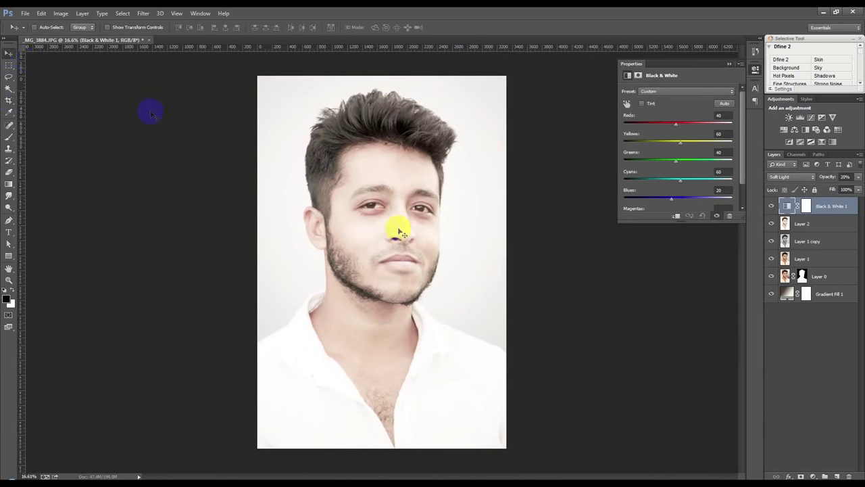
scroll(396, 226, "up", 5)
scroll(279, 247, "down", 4)
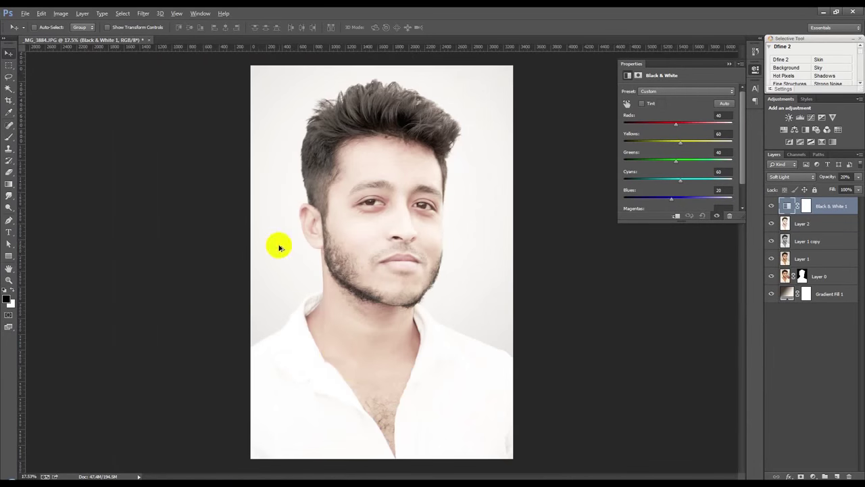
left_click(12, 237)
left_click(312, 414)
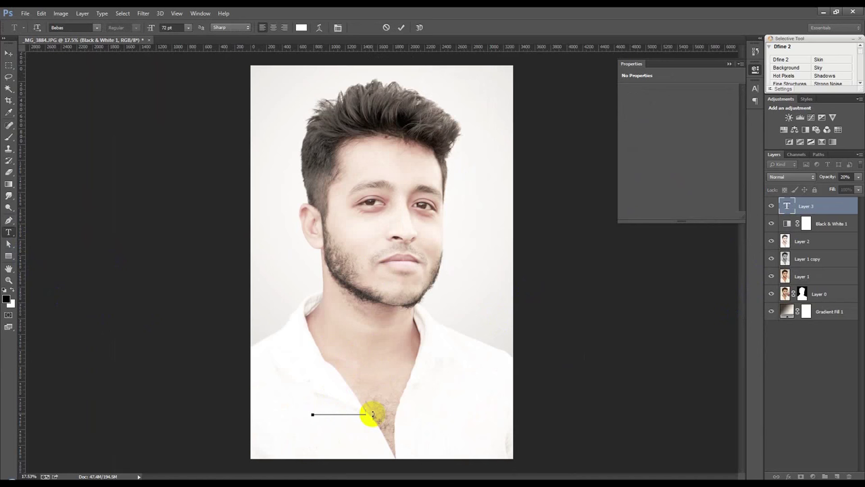
- Make the title text 253 pt Bold Italic in a dark colour sampled from the hair
key("ctrl+a")
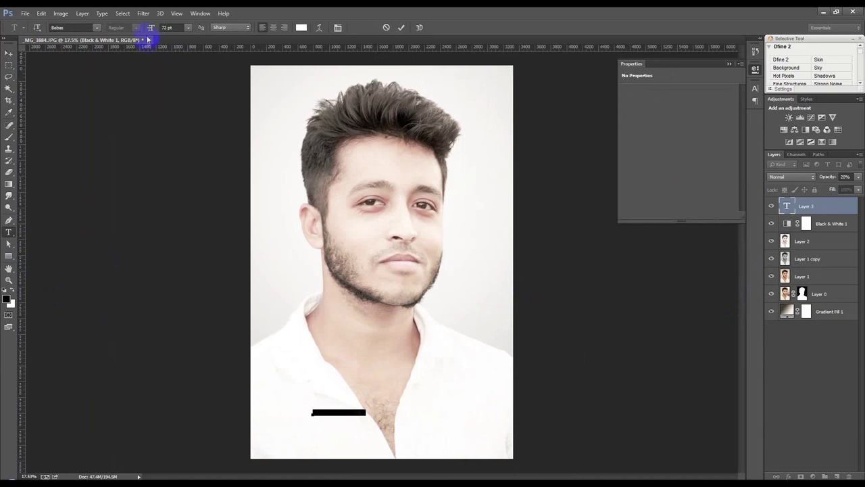
left_click_drag(154, 30, 336, 245)
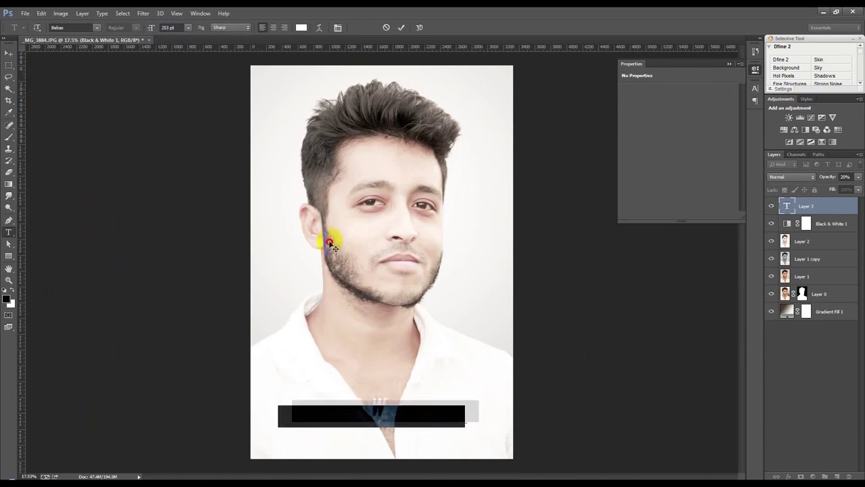
left_click(302, 27)
left_click_drag(386, 116, 396, 120)
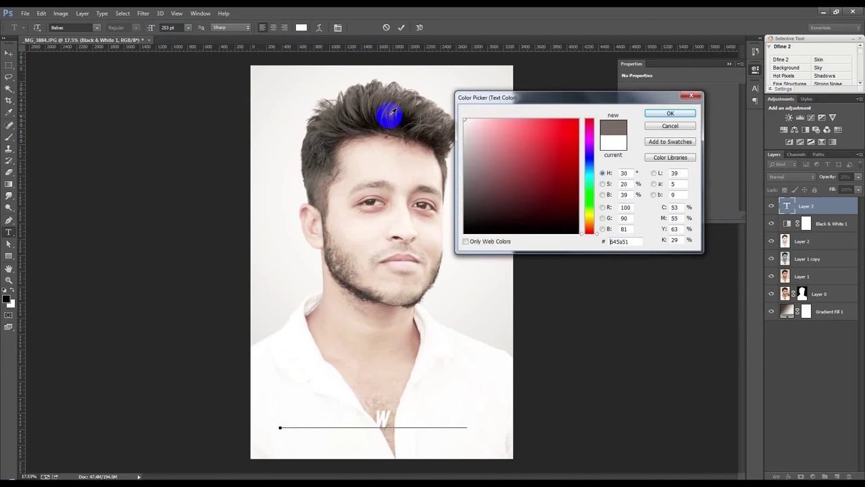
left_click(669, 113)
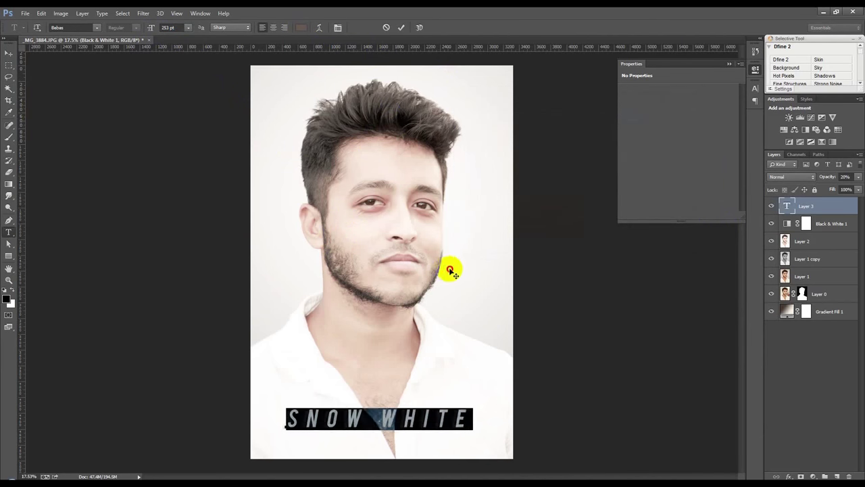
left_click(96, 27)
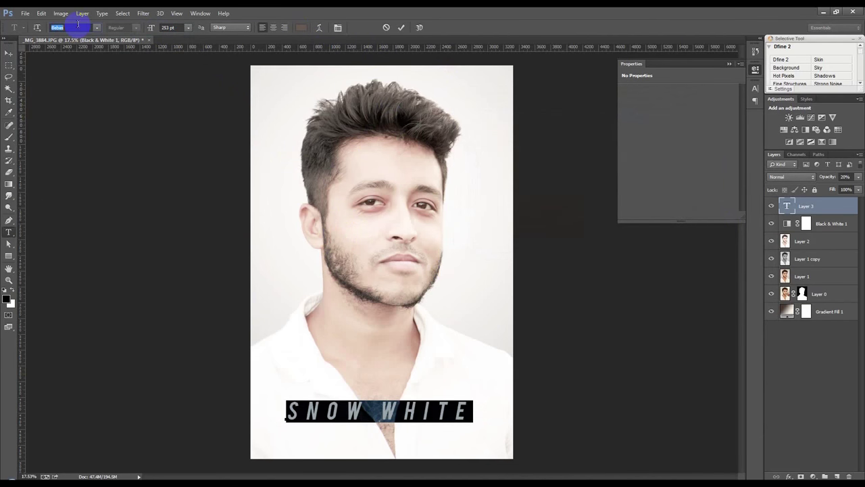
left_click(136, 27)
left_click(135, 52)
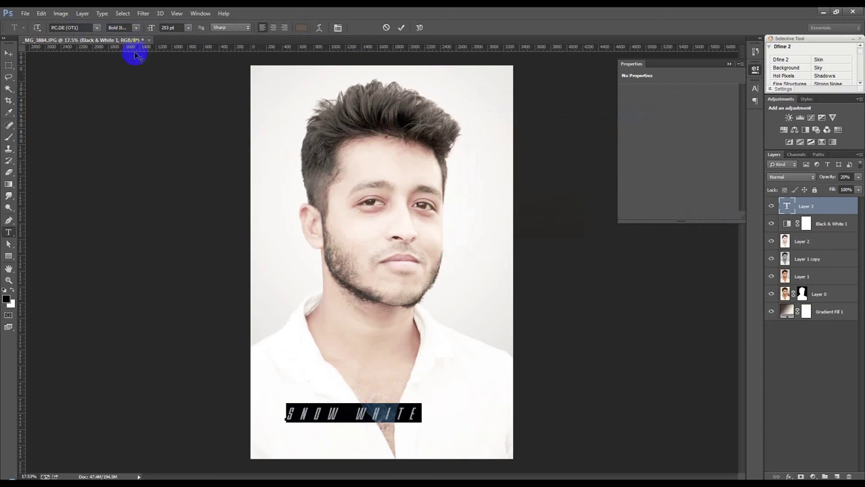
- Set SNOW WHITE to 699 pt, faux bold off, tracking 100, nudge it right, and commit
left_click(755, 89)
type("0")
key("Return")
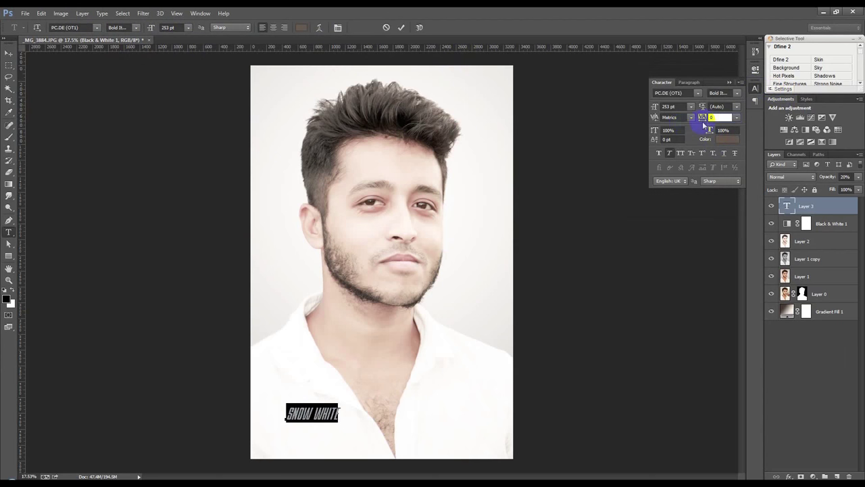
left_click(661, 157)
left_click_drag(655, 108, 856, 129)
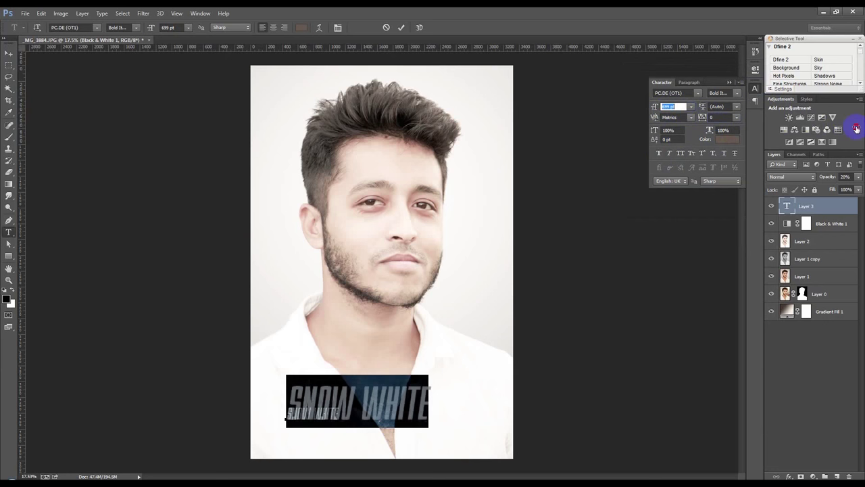
left_click_drag(421, 300, 442, 324)
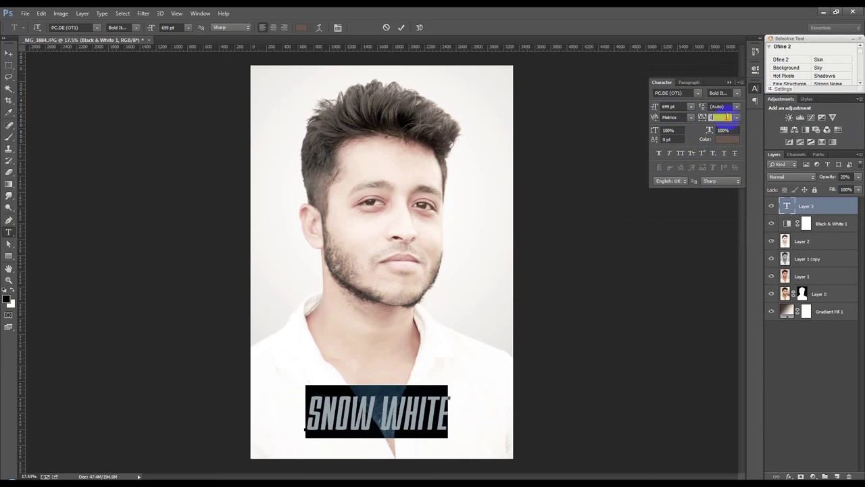
type("100")
key("Return")
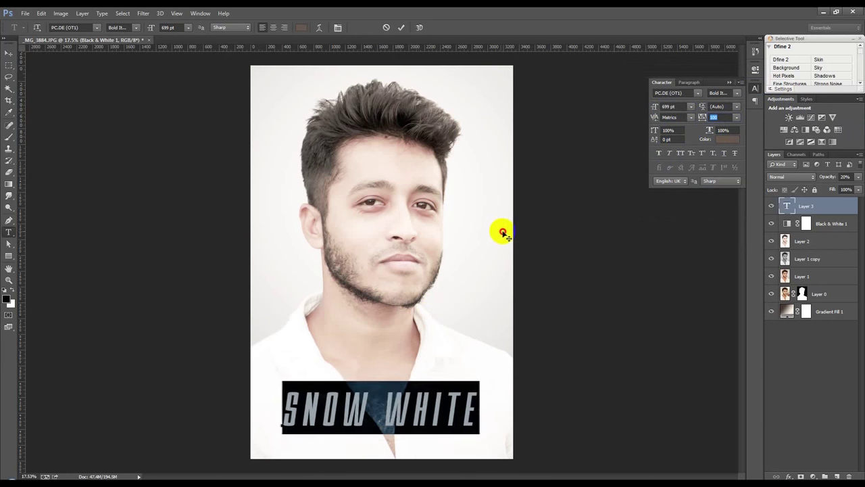
left_click_drag(502, 233, 504, 231)
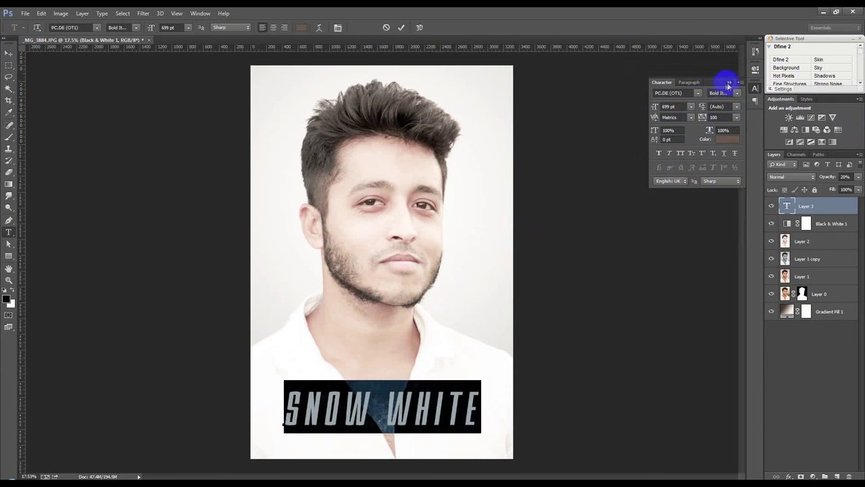
left_click(729, 83)
left_click(402, 28)
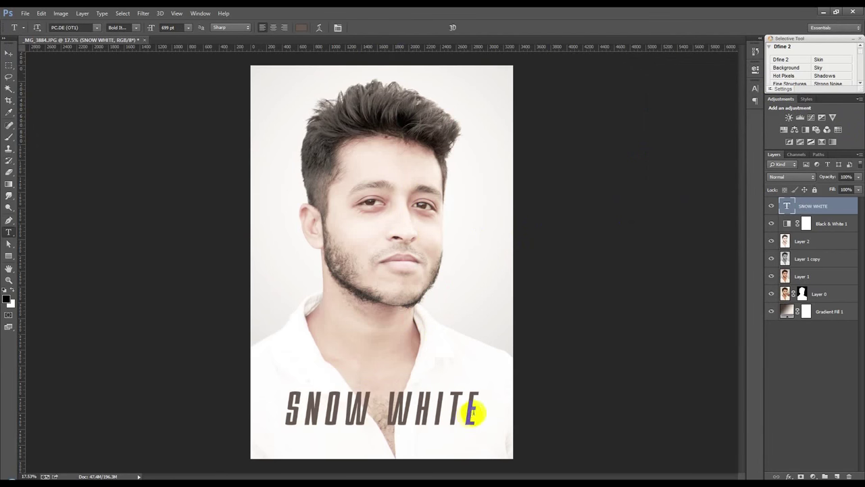
- Recolour the SNOW WHITE letters light pink f7ebe1
left_click_drag(473, 411, 209, 403)
left_click(300, 28)
left_click(392, 165)
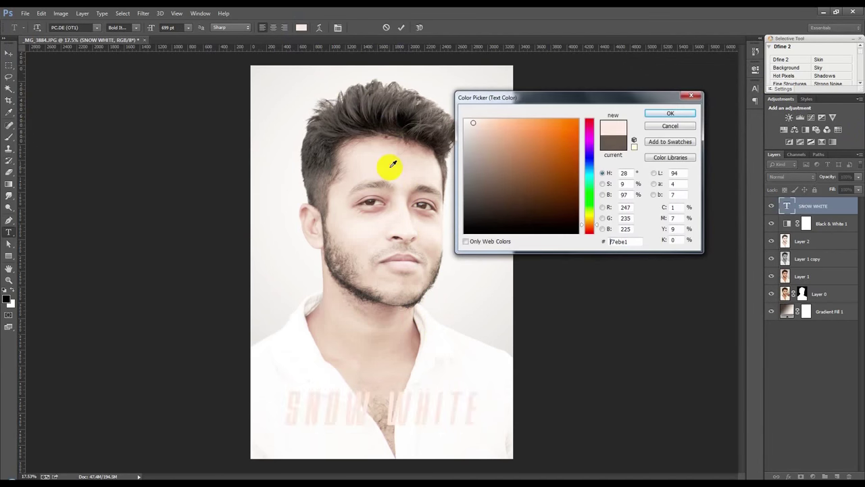
left_click(662, 112)
left_click(401, 27)
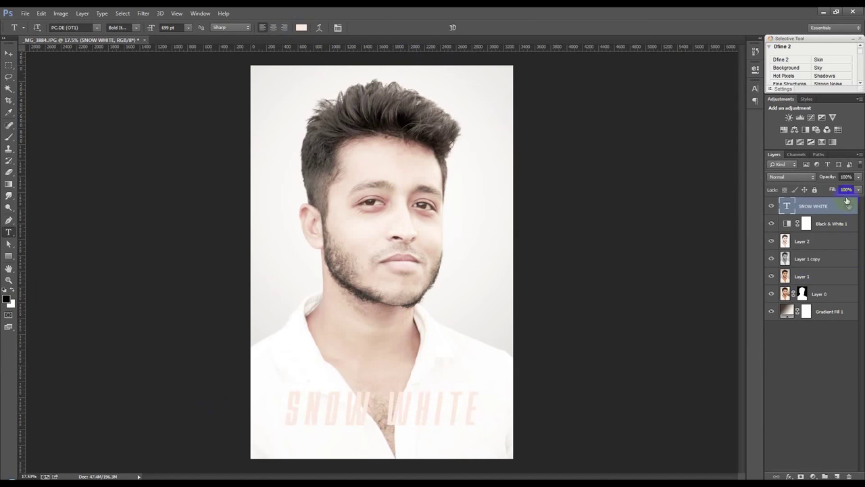
- Try a Drop Shadow at about 13% opacity on the title, then remove it
double_click(847, 206)
left_click(579, 194)
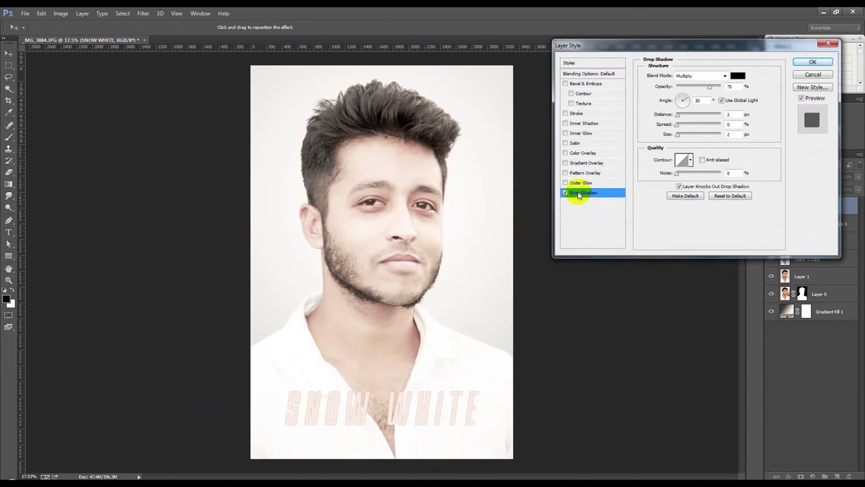
left_click_drag(677, 133, 685, 134)
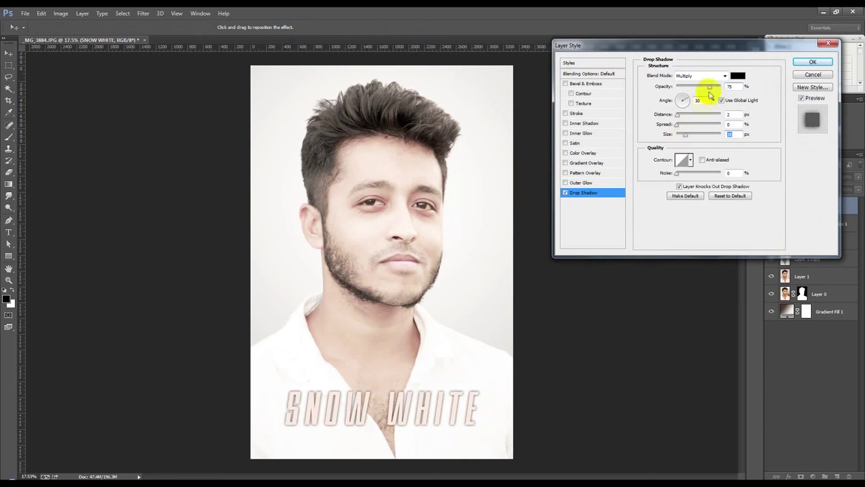
left_click_drag(710, 87, 677, 87)
left_click(565, 193)
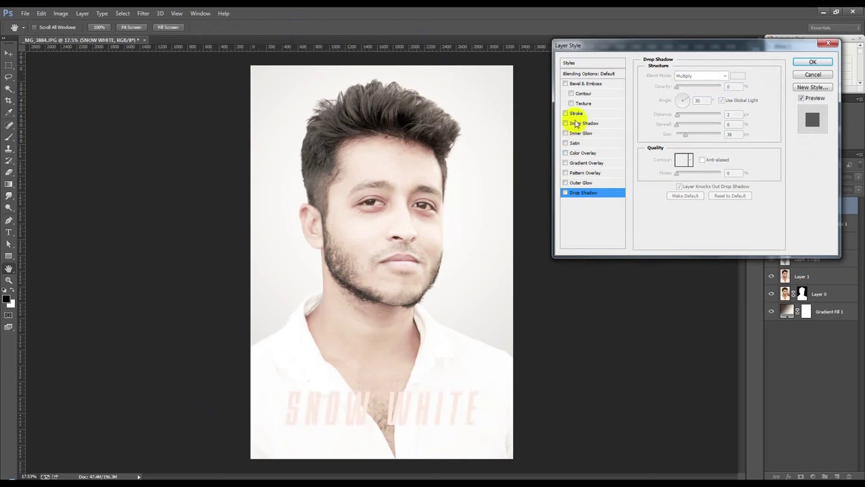
- Add a 6 px Stroke to the title in dark brown sampled from the eye
left_click(572, 114)
left_click(679, 75)
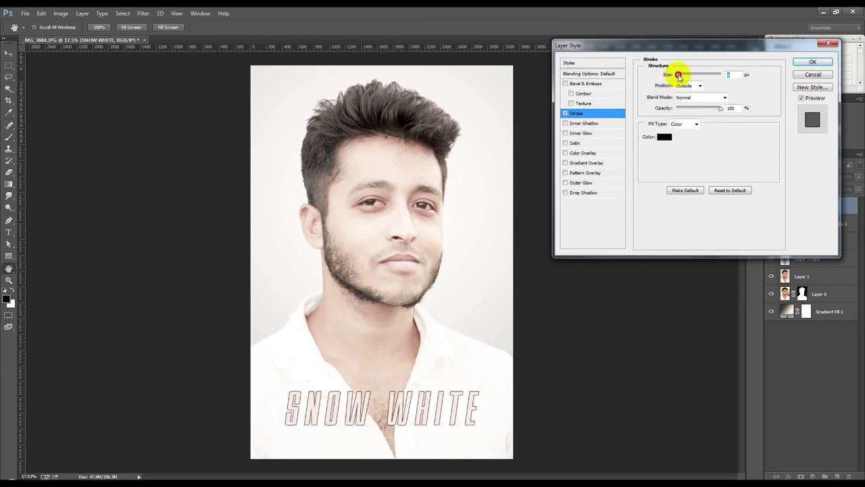
left_click(664, 136)
left_click(382, 98)
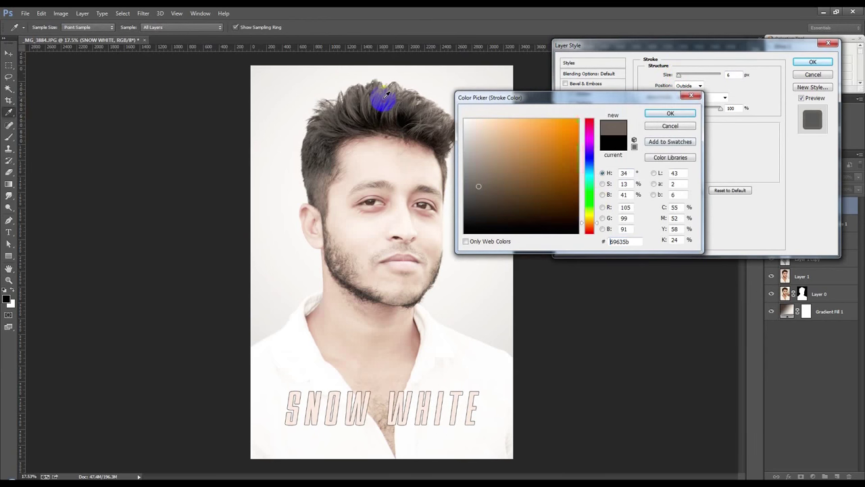
left_click_drag(387, 99, 419, 334)
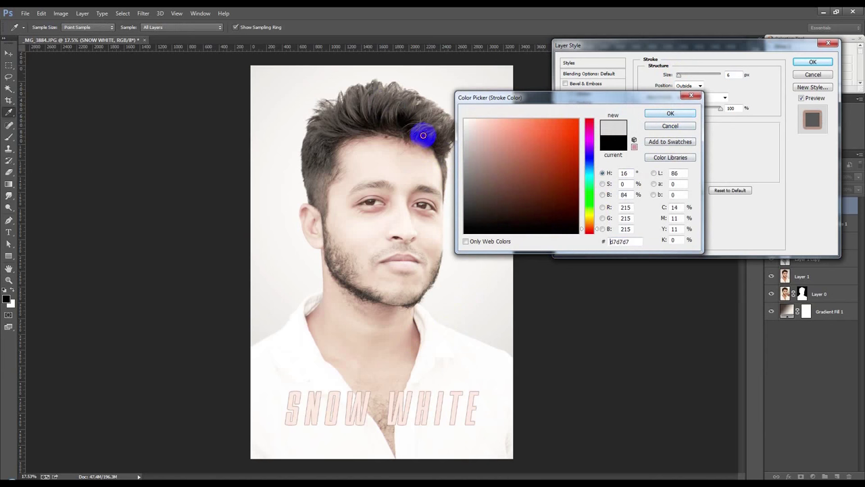
left_click_drag(482, 123, 478, 113)
left_click_drag(425, 195, 372, 199)
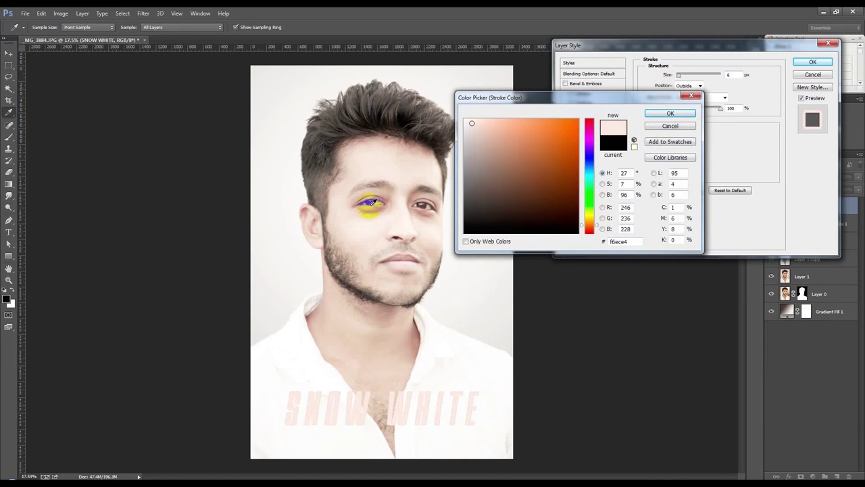
left_click(668, 128)
left_click(813, 62)
- Type an 'EDIT BY' credit line with the editor's name and set it to 72 pt
scroll(421, 415, "up", 3)
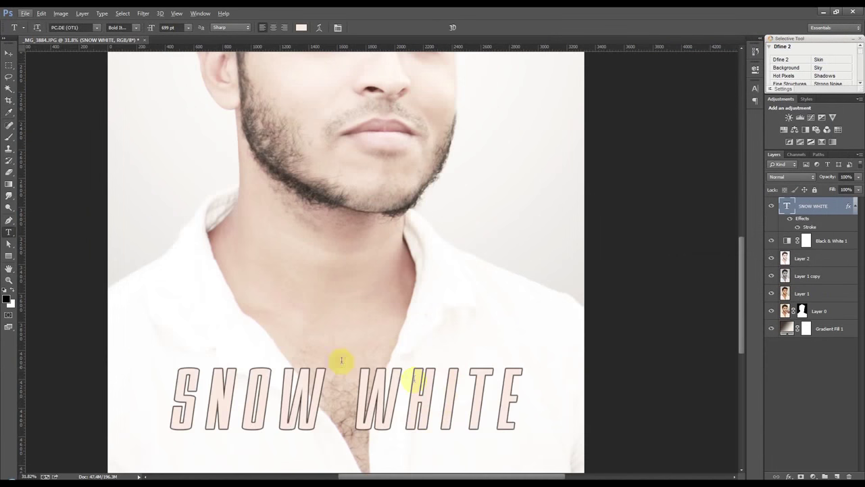
scroll(361, 226, "down", 3)
left_click(216, 187)
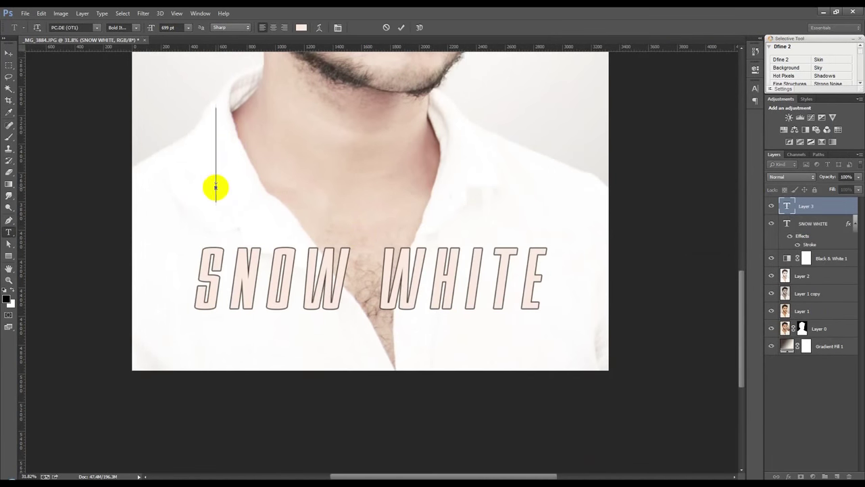
type("EDIT BY ")
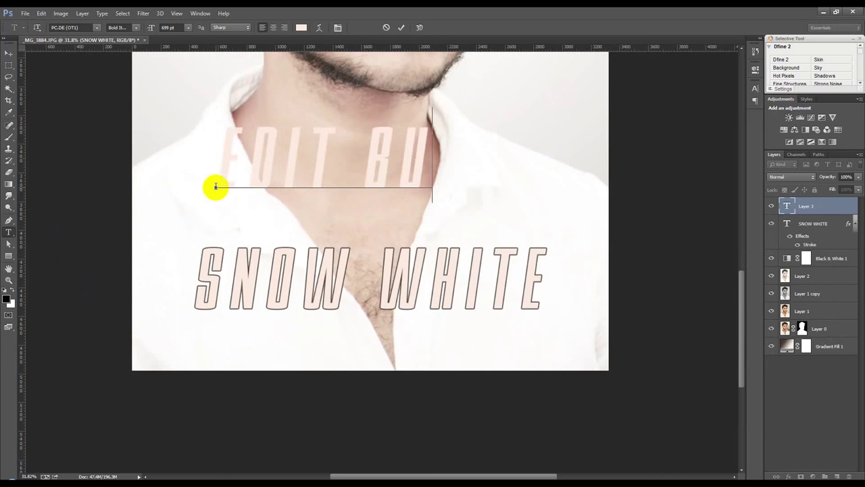
type("HASS")
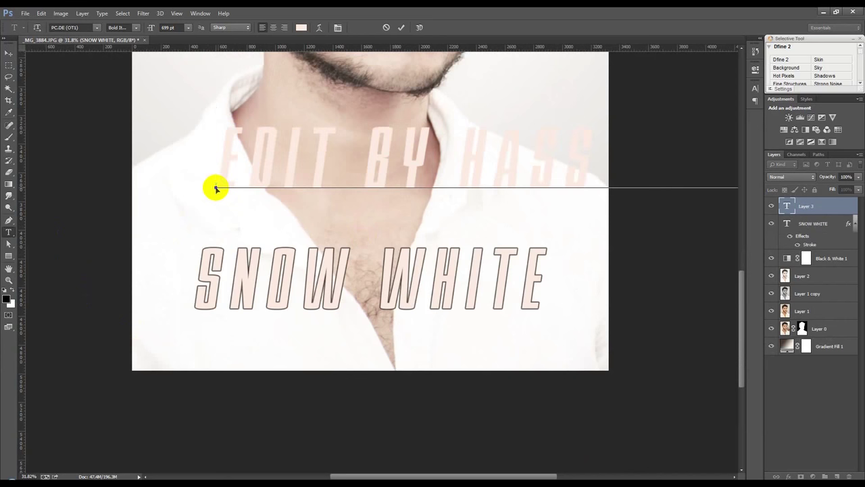
left_click_drag(223, 169, 818, 159)
left_click(174, 29)
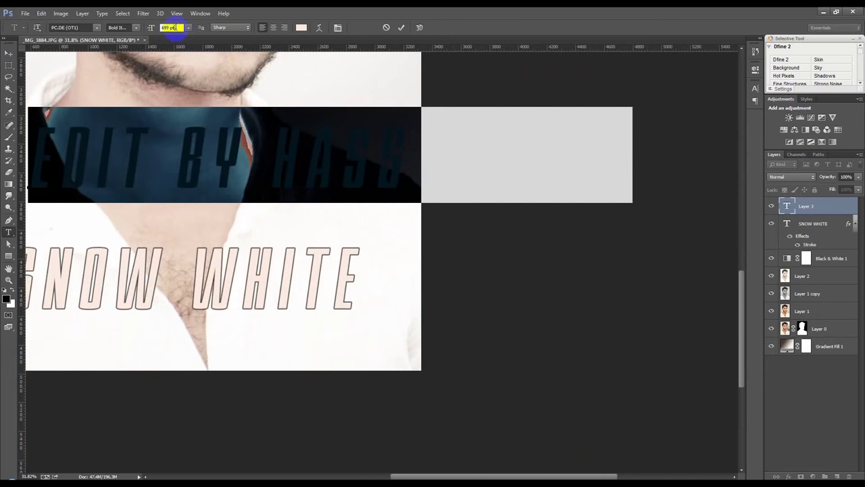
left_click(189, 28)
left_click(187, 188)
- Colour the credit text a dark tone sampled from the beard and reposition it
left_click_drag(210, 153, 301, 270)
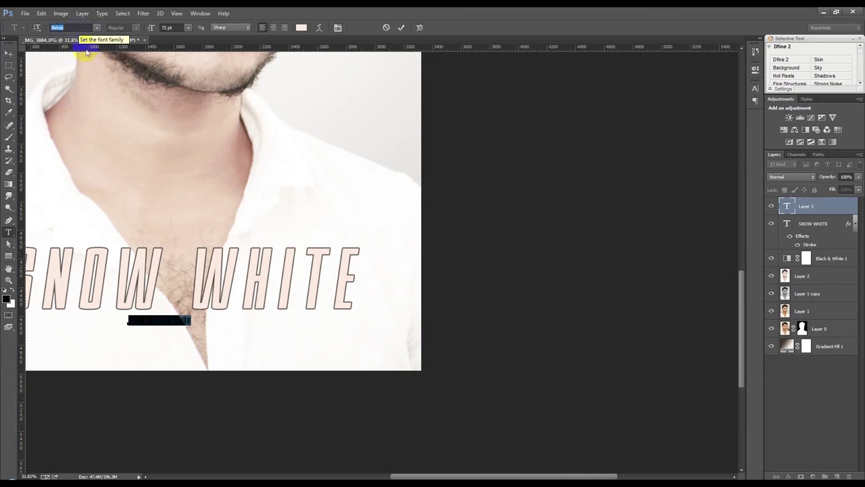
left_click_drag(512, 476, 463, 476)
left_click(165, 29)
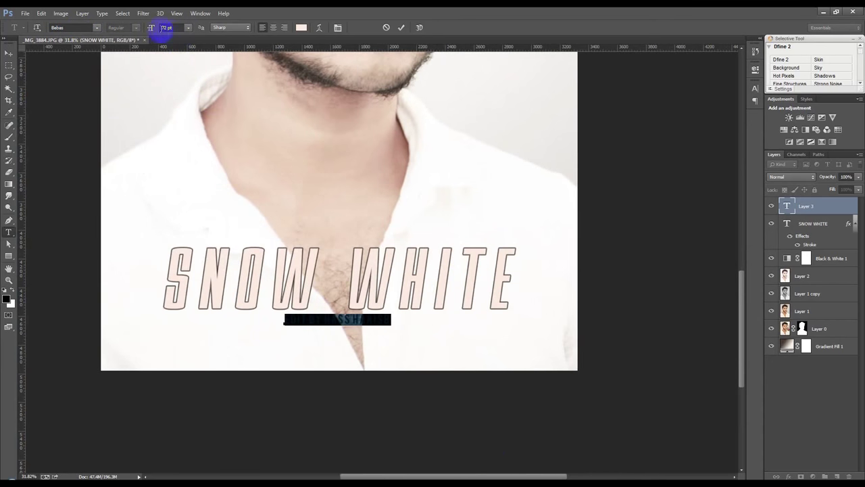
left_click(302, 27)
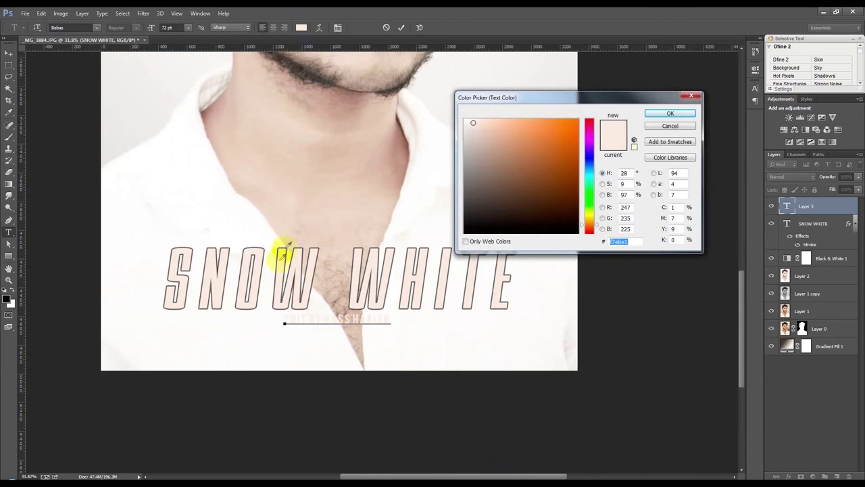
left_click(319, 69)
left_click(670, 113)
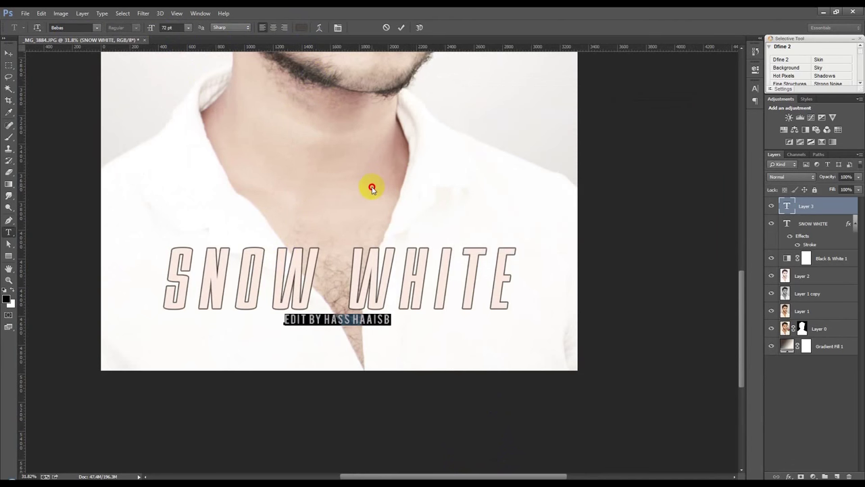
left_click_drag(337, 237, 335, 240)
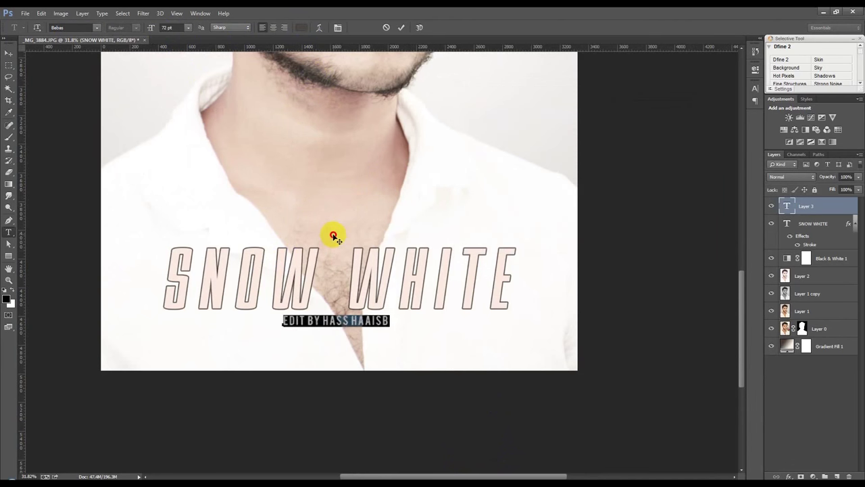
- Set the credit's tracking to 840, move it above SNOW WHITE, and commit
left_click(756, 89)
left_click(714, 117)
type("840")
key("Return")
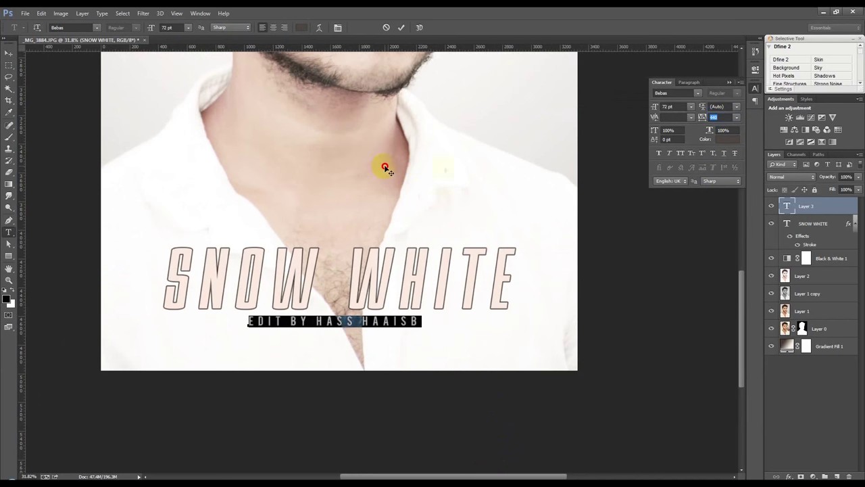
left_click(729, 82)
left_click_drag(342, 242, 342, 155)
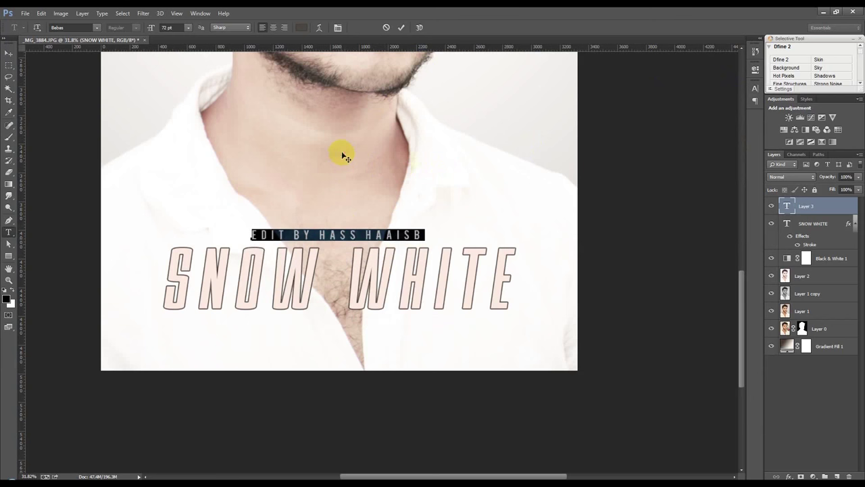
left_click(401, 27)
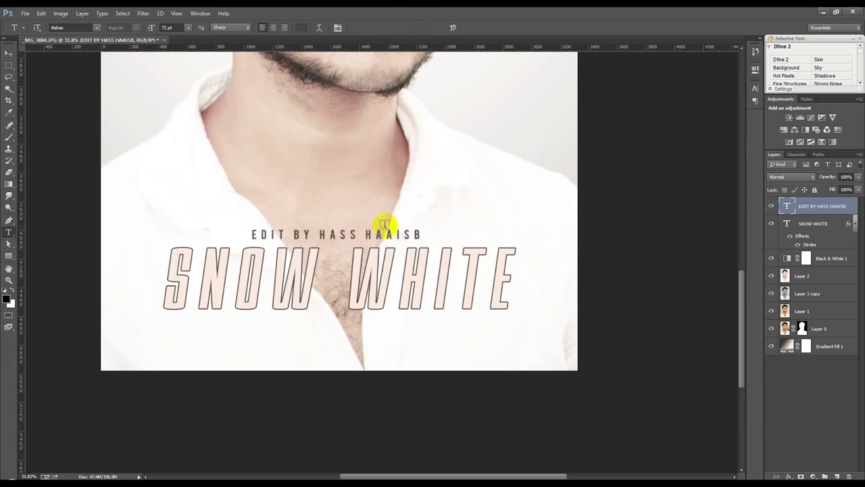
- Select the canvas, activate SNOW WHITE, then deselect and make the credit layer active
scroll(332, 217, "down", 5)
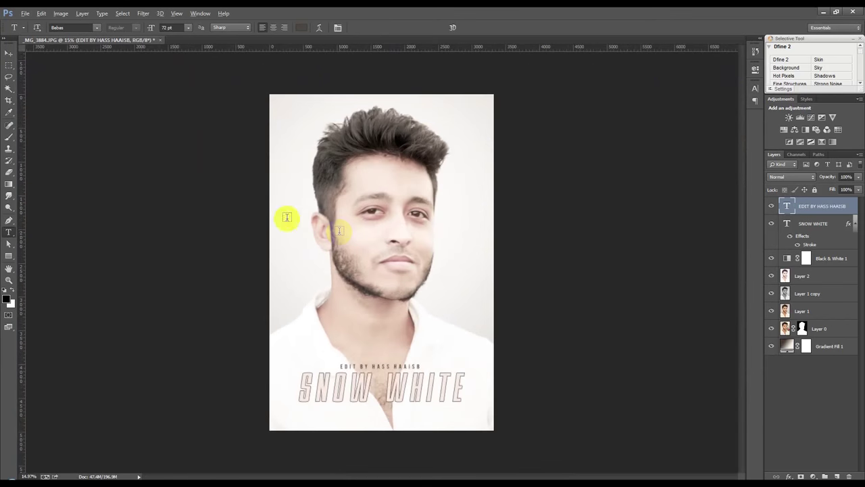
left_click(8, 53)
key("ctrl+a")
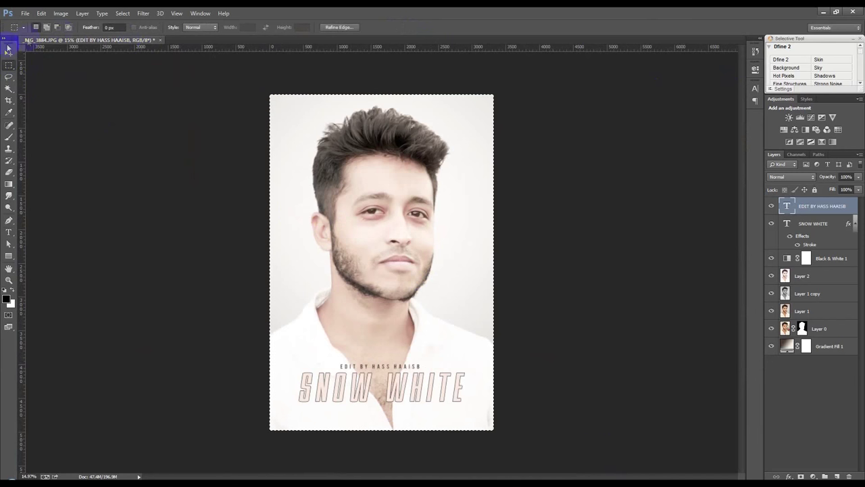
left_click(856, 223)
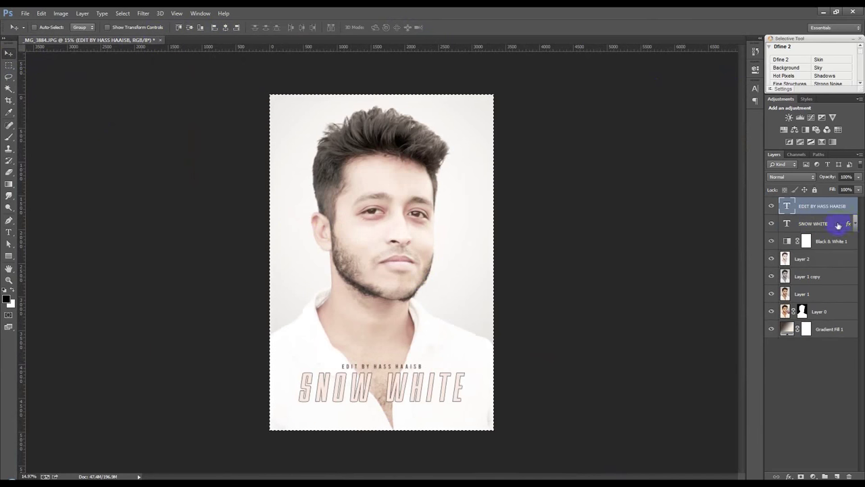
left_click(825, 223)
left_click(161, 13)
left_click(382, 277)
left_click(143, 13)
left_click(128, 28)
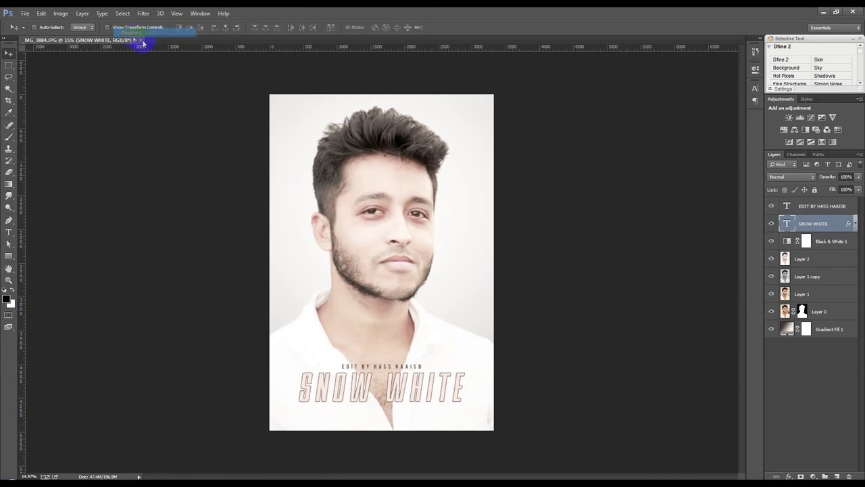
scroll(412, 382, "up", 3)
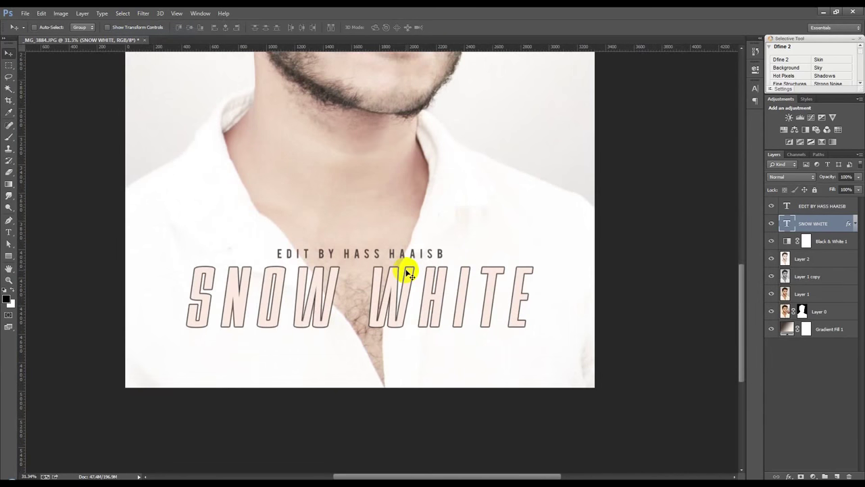
key("alt+bracketright")
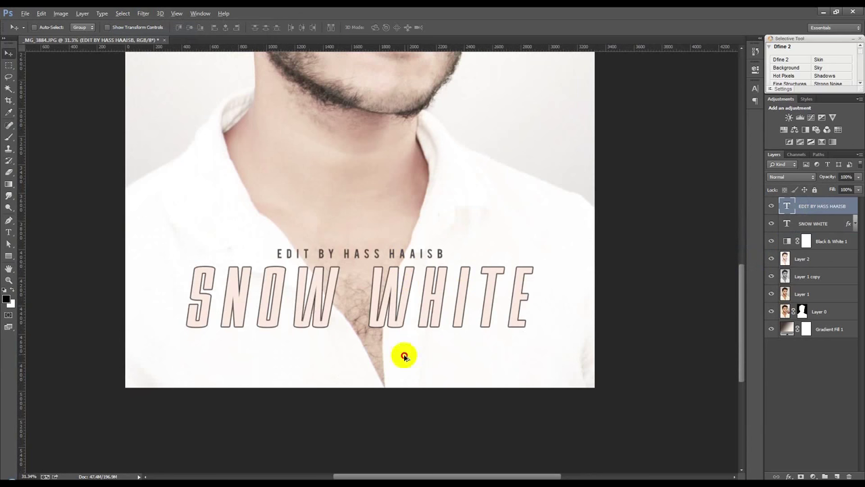
- Duplicate the credit below the title, retype it as '5 STER TEMPLE', and spell-check it
left_click_drag(405, 256, 408, 336)
double_click(786, 206)
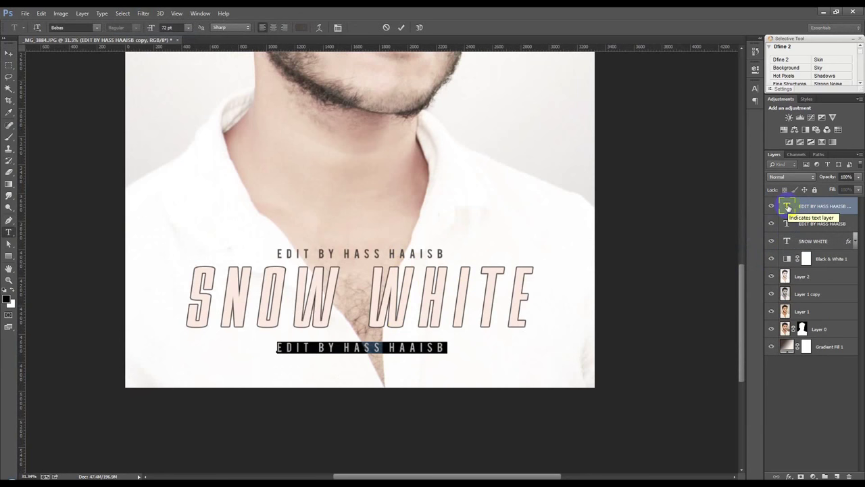
type("5STER TEMPLET")
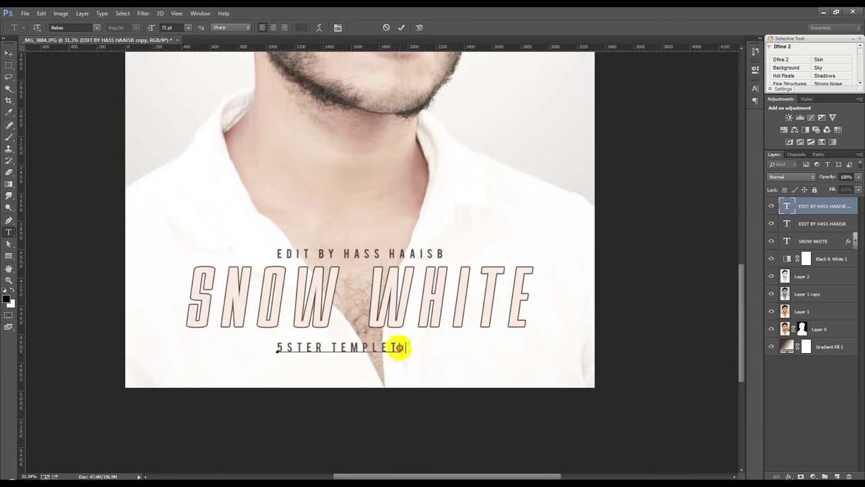
right_click(357, 351)
left_click(346, 226)
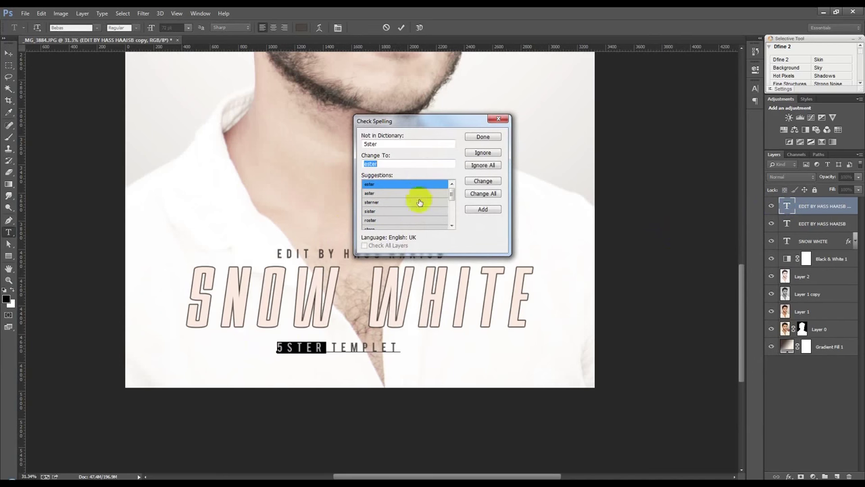
left_click(484, 153)
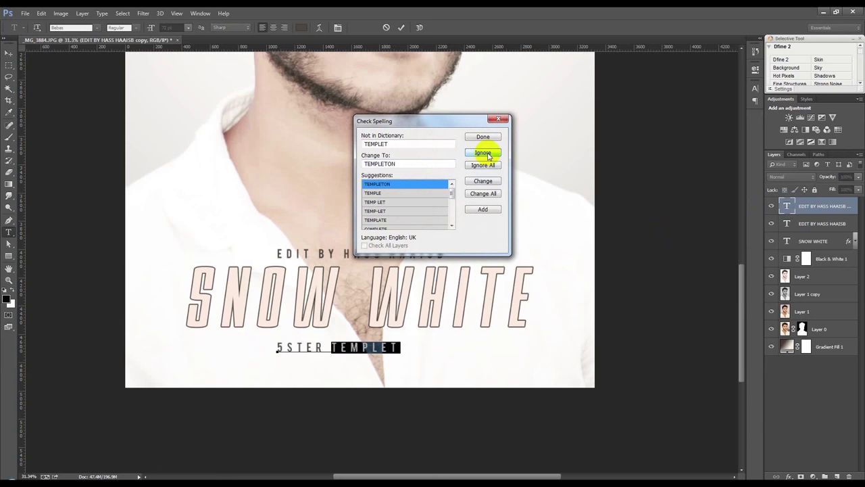
left_click(415, 193)
left_click(481, 181)
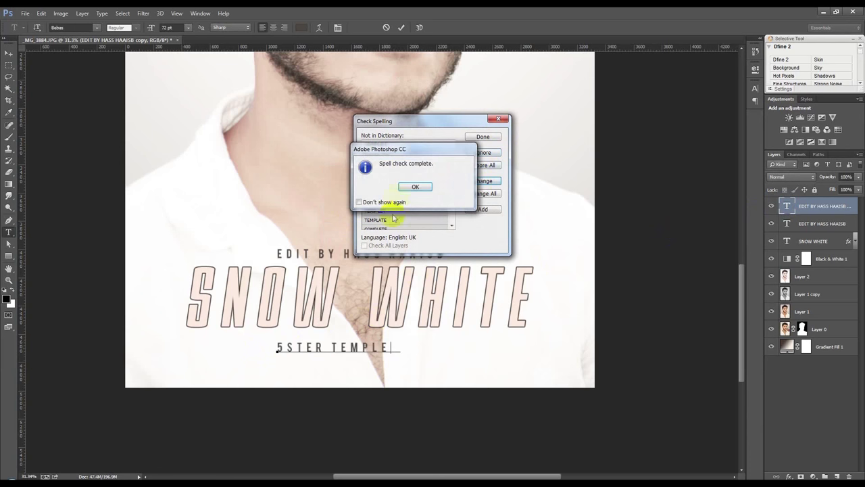
left_click(412, 186)
- Enlarge the '5 STER TEMPLE' line to 104 pt and centre it horizontally on the canvas
left_click_drag(401, 347, 226, 350)
left_click(172, 27)
key("Up")
key("Up")
key("Up")
key("Up")
key("Up")
key("Up")
key("Up")
key("Up")
key("Up")
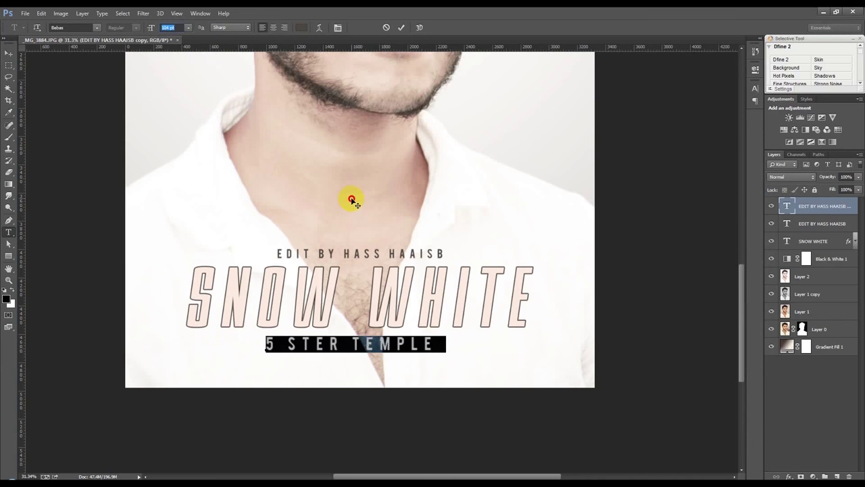
left_click(401, 27)
key("v")
key("ctrl+a")
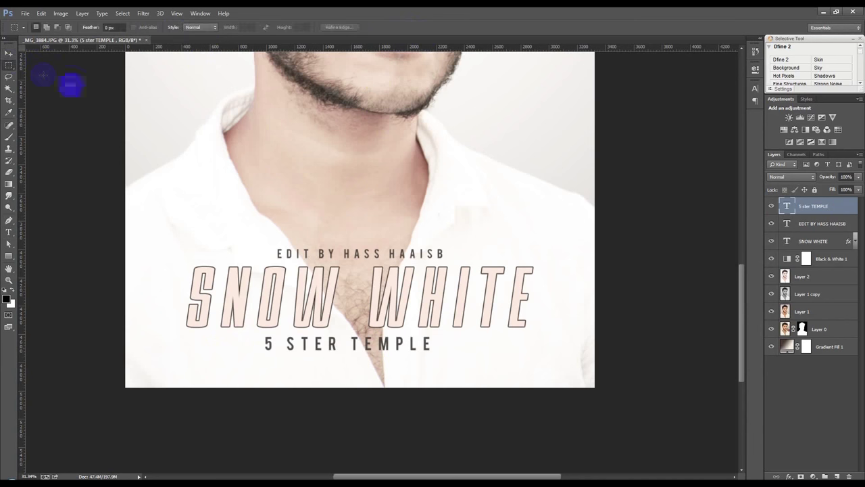
scroll(663, 450, "down", 3)
left_click(226, 28)
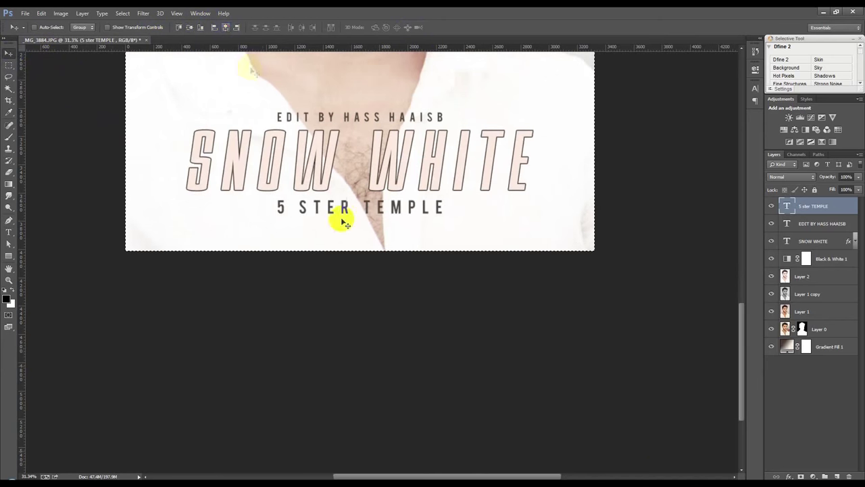
scroll(345, 223, "up", 3)
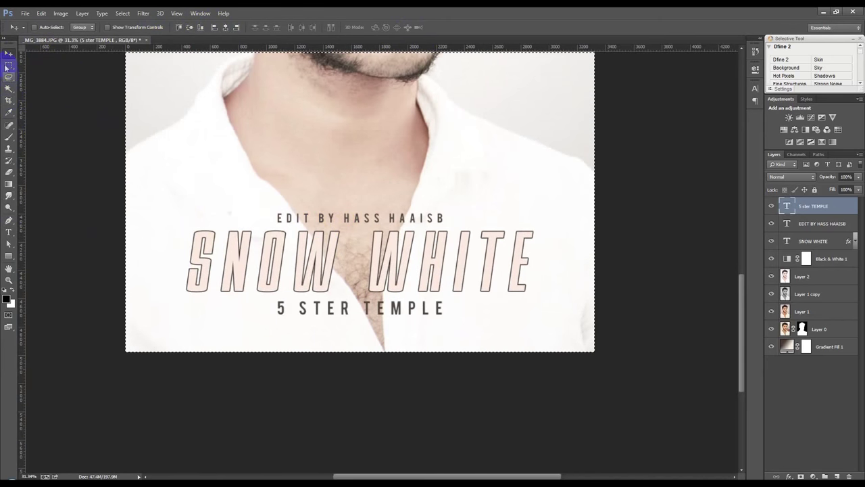
- Draw a small star left of the 5 STER TEMPLE line with the Polygon tool's Star option
key("m")
left_click(147, 128)
left_click(14, 258)
left_click(66, 254)
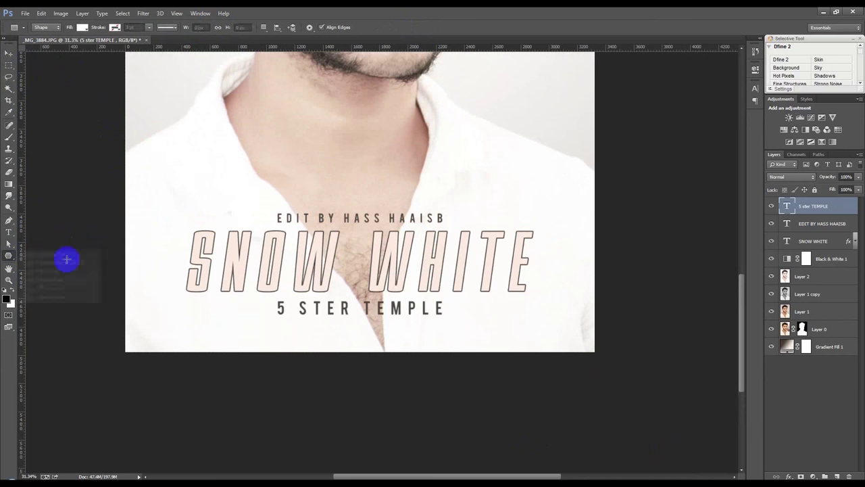
left_click(309, 27)
left_click(296, 58)
left_click_drag(252, 306, 259, 314)
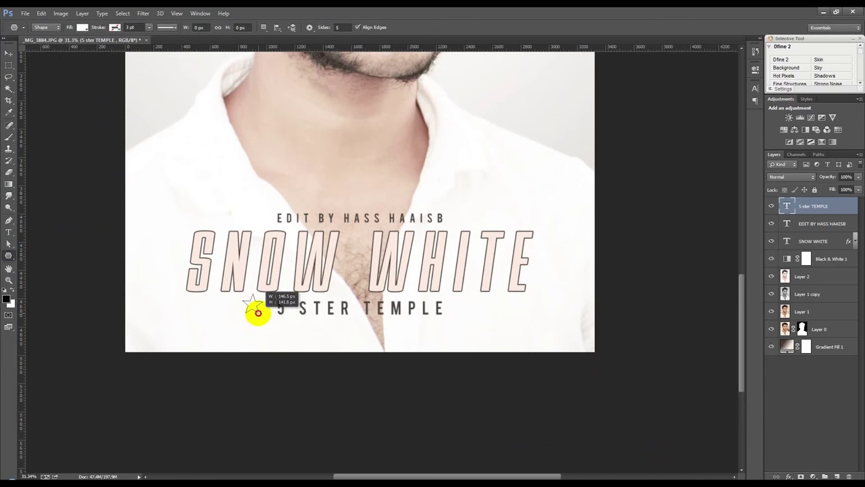
left_click_drag(257, 312, 256, 311)
- Fill the star with dark grey sampled from the text and rotate it slightly
key("v")
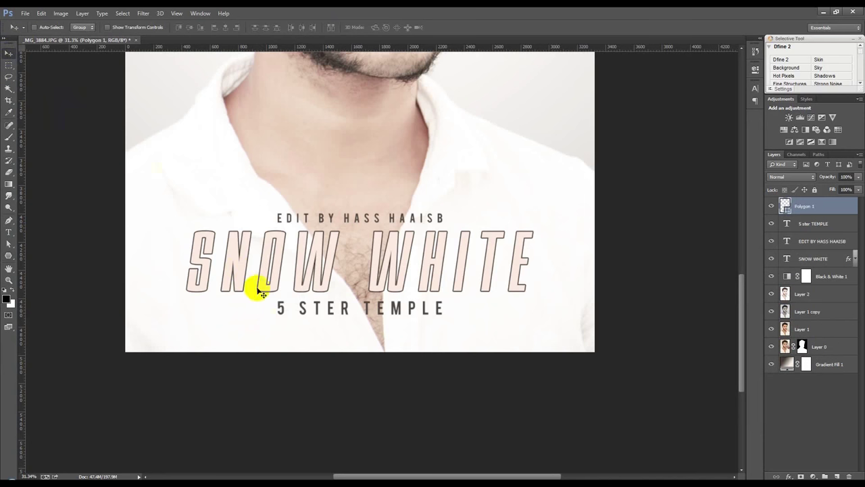
double_click(785, 205)
left_click(427, 254)
left_click(283, 308)
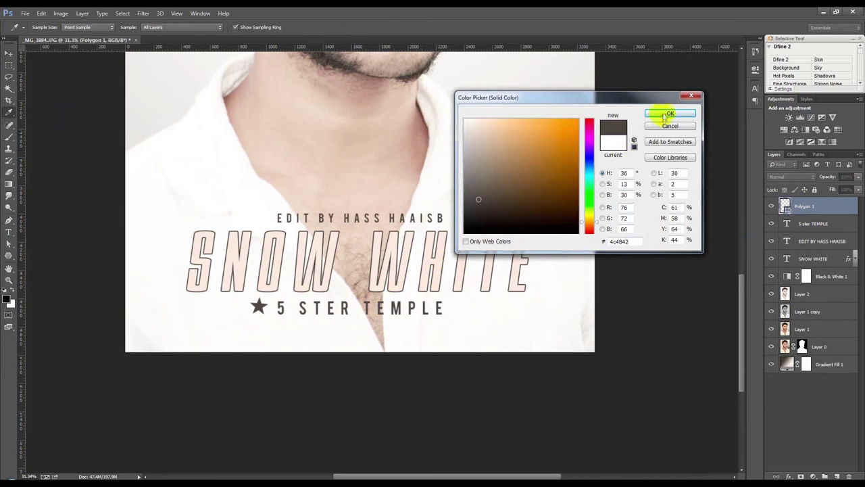
left_click(669, 113)
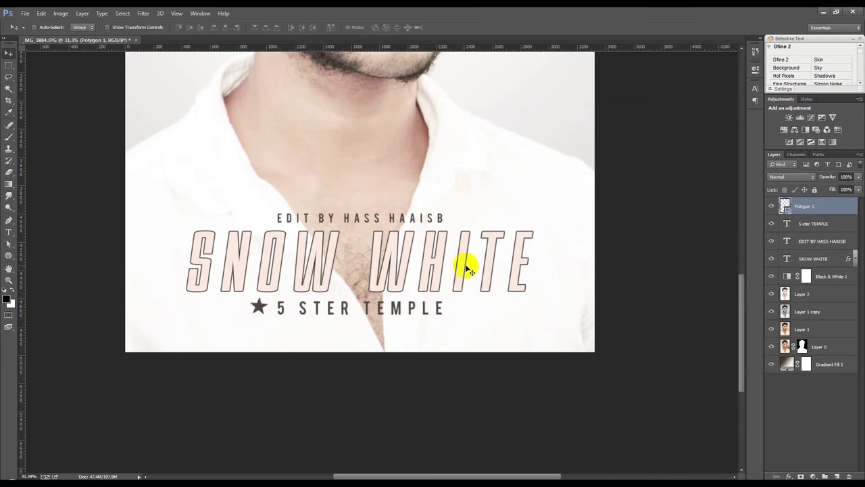
left_click(43, 12)
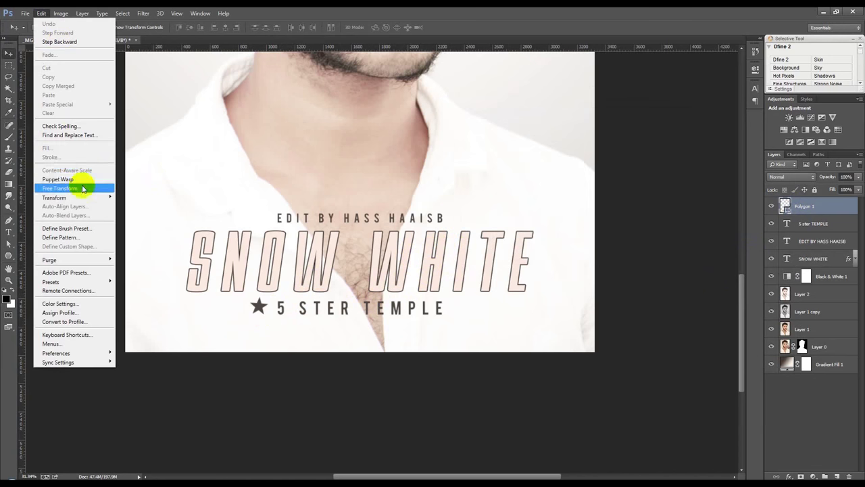
left_click(85, 180)
left_click_drag(286, 255, 288, 256)
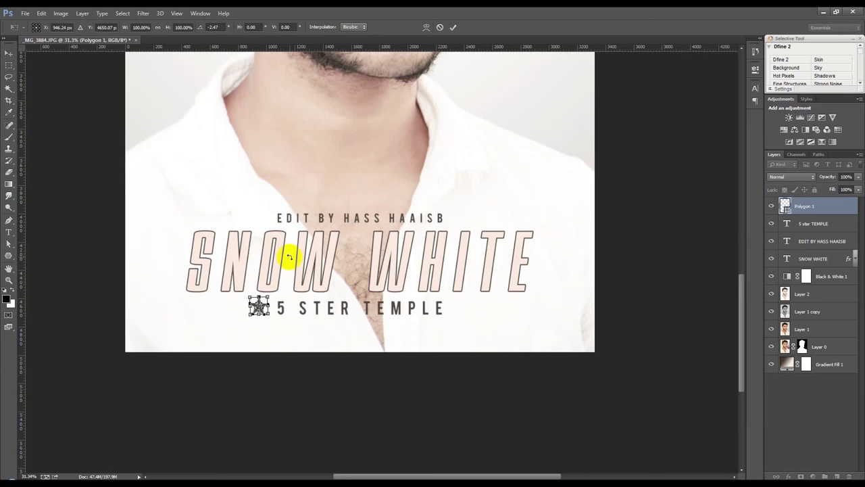
key("Return")
- Place a copy of the star beside TEMPLE and fit the whole poster in view
left_click_drag(267, 315, 467, 314)
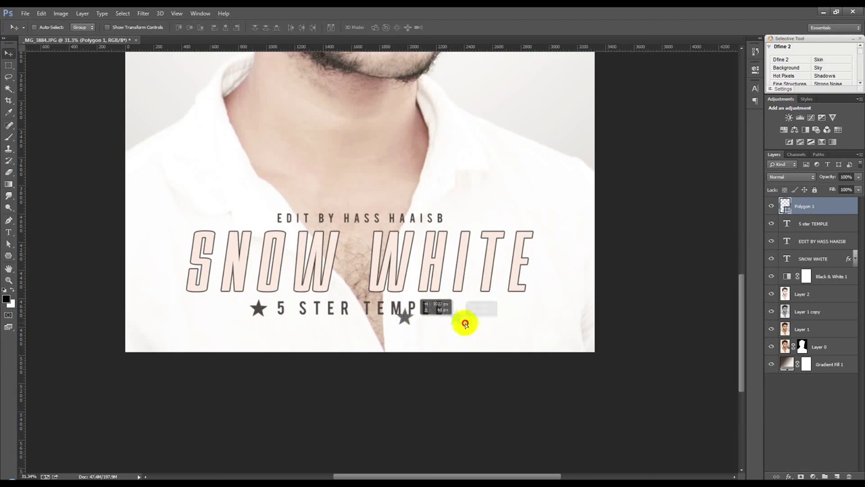
mouse_move(467, 313)
left_mouse_down()
mouse_move(490, 310)
mouse_move(234, 304)
left_mouse_up()
key("ctrl+0")
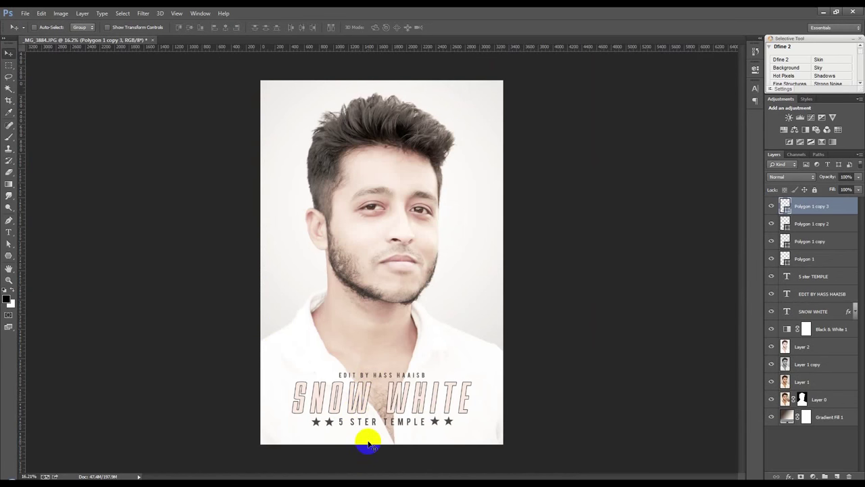
left_click(381, 398, "ctrl")
scroll(389, 432, "up", 1)
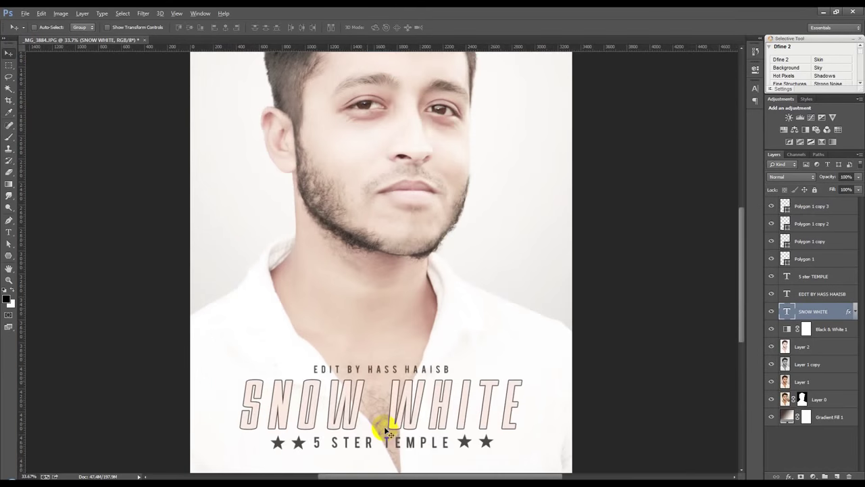
- Draw a line left of the credit, then undo it
scroll(399, 386, "up", 1)
scroll(388, 358, "up", 1)
right_click(8, 255)
left_click(54, 288)
left_click_drag(153, 238, 265, 239)
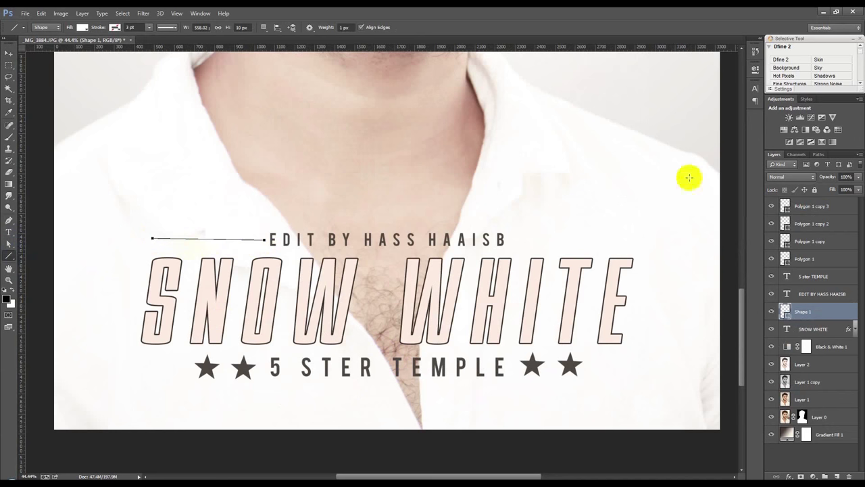
left_click(755, 50)
left_click(686, 197)
- Draw a thin dark rectangle bar left of the credit and duplicate it to the right
right_click(7, 258)
left_click(42, 253)
mouse_move(153, 234)
left_mouse_down()
mouse_move(212, 230)
mouse_move(264, 239)
left_mouse_up()
left_click(8, 52)
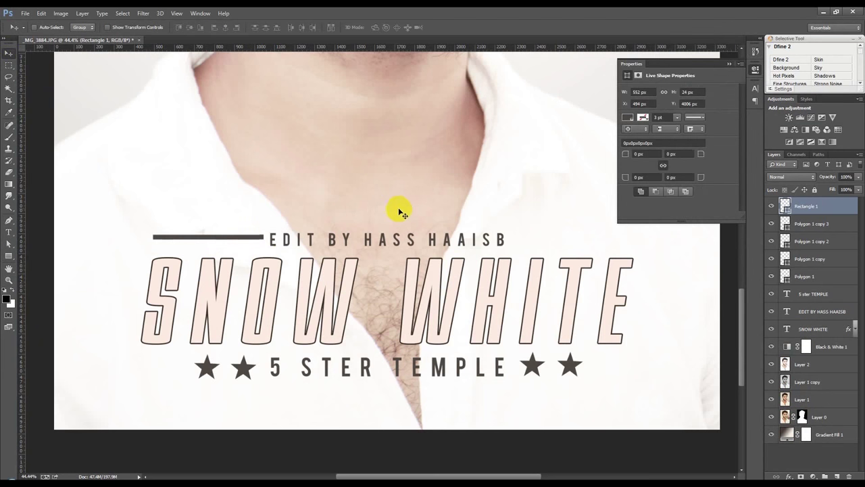
left_click_drag(234, 238, 587, 241)
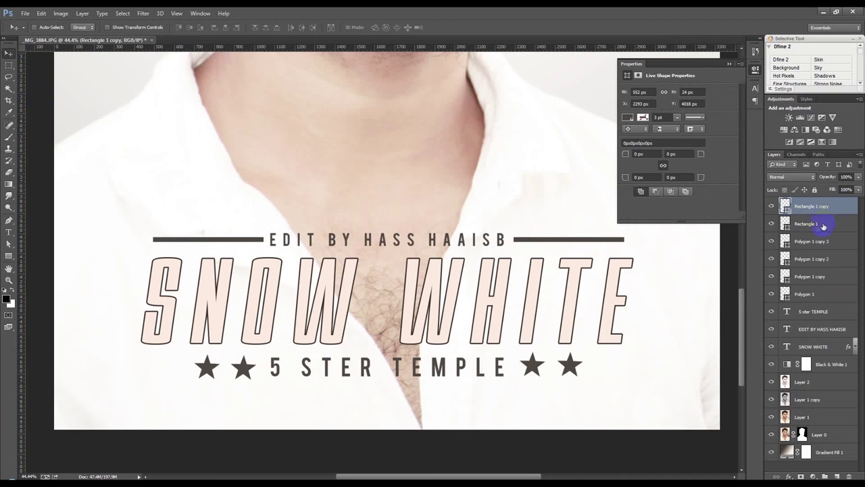
- Move both bar layers below the credit layer and nudge the credit and bars right
left_click(815, 226, "shift")
mouse_move(815, 227)
left_mouse_down()
mouse_move(818, 311)
mouse_move(815, 290)
left_mouse_up()
left_click(818, 329, "shift")
key("shift+Right")
key("shift+Right")
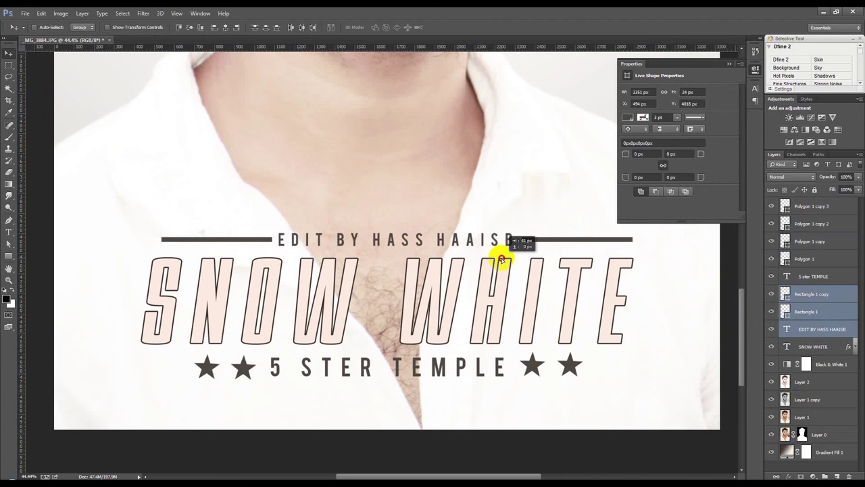
scroll(499, 265, "down", 1)
scroll(499, 265, "down", 5)
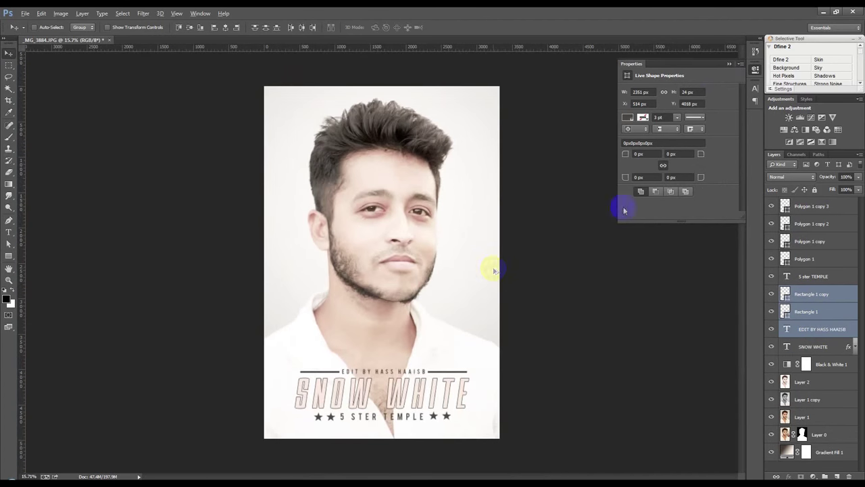
- Group the star, text and rule layers into Group 1, lower its opacity slightly, and hide it
left_click(729, 65)
left_click(810, 312)
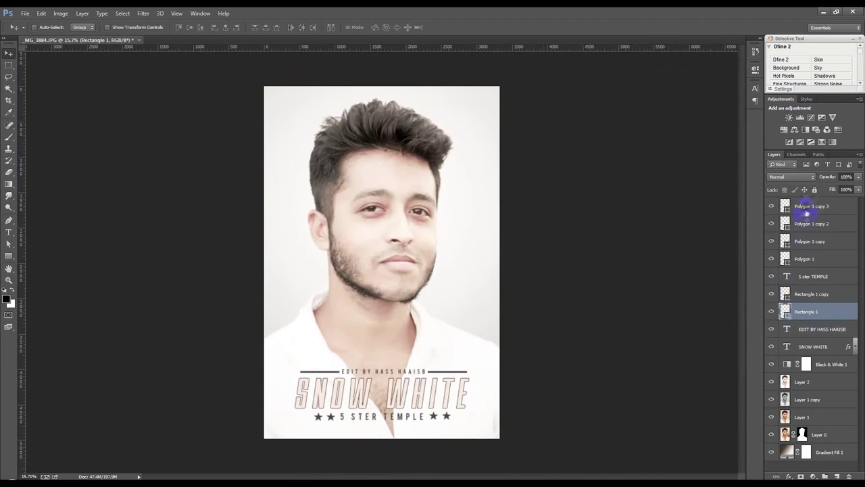
left_click(806, 213)
left_click(818, 346, "shift")
right_click(816, 330)
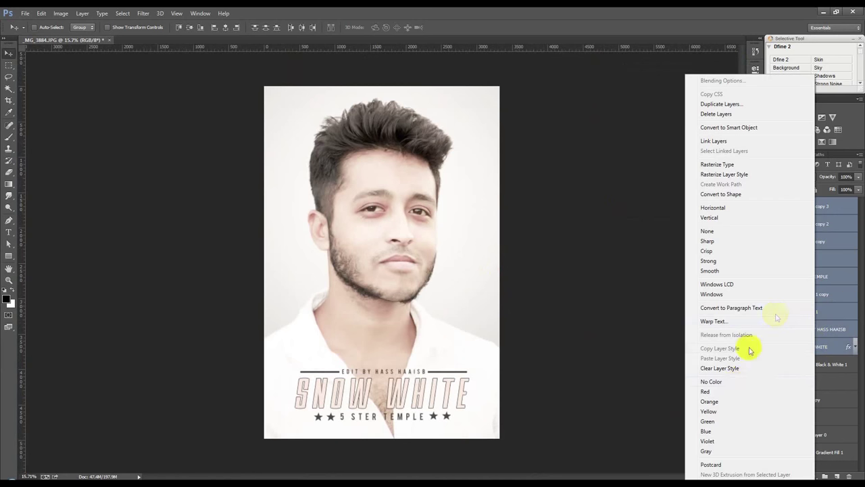
left_click(710, 54)
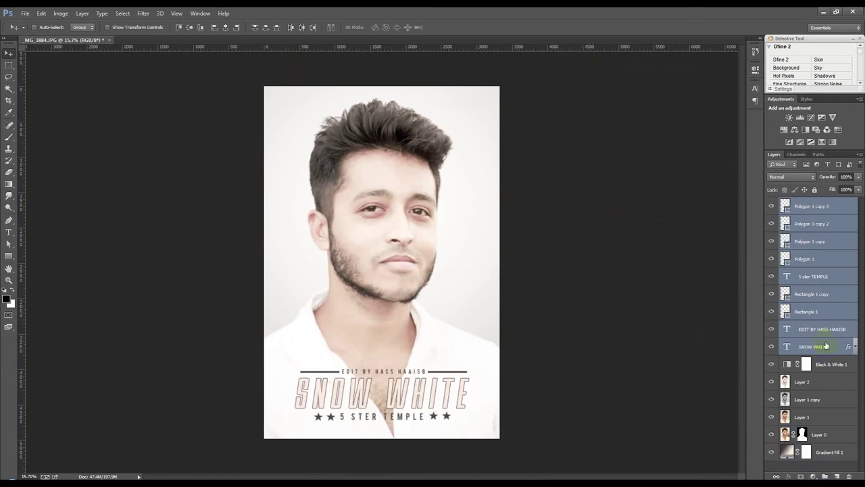
left_click(825, 477)
left_click_drag(815, 179, 862, 180)
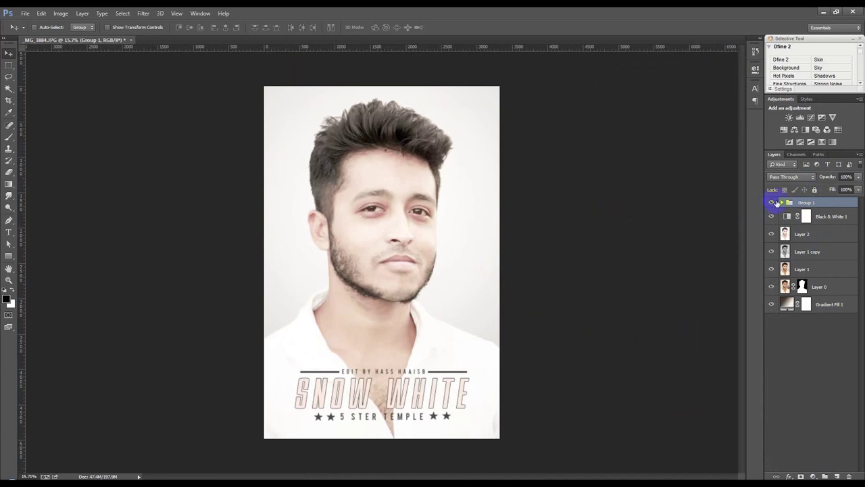
left_click(773, 203)
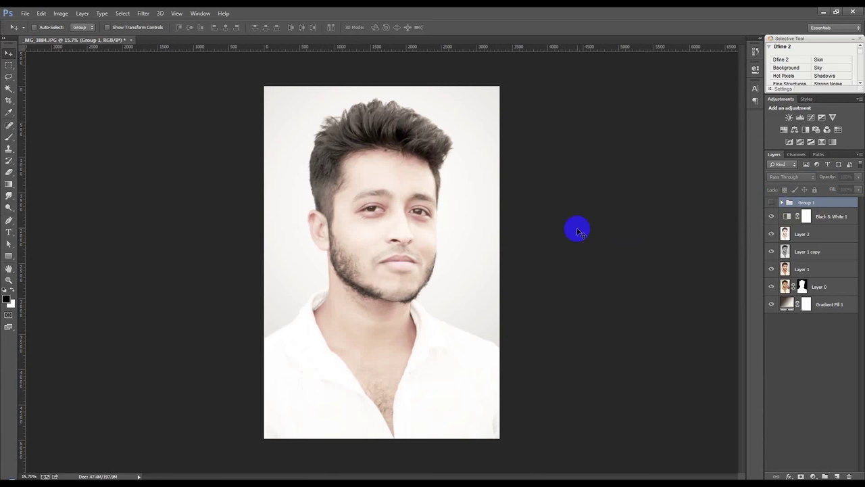